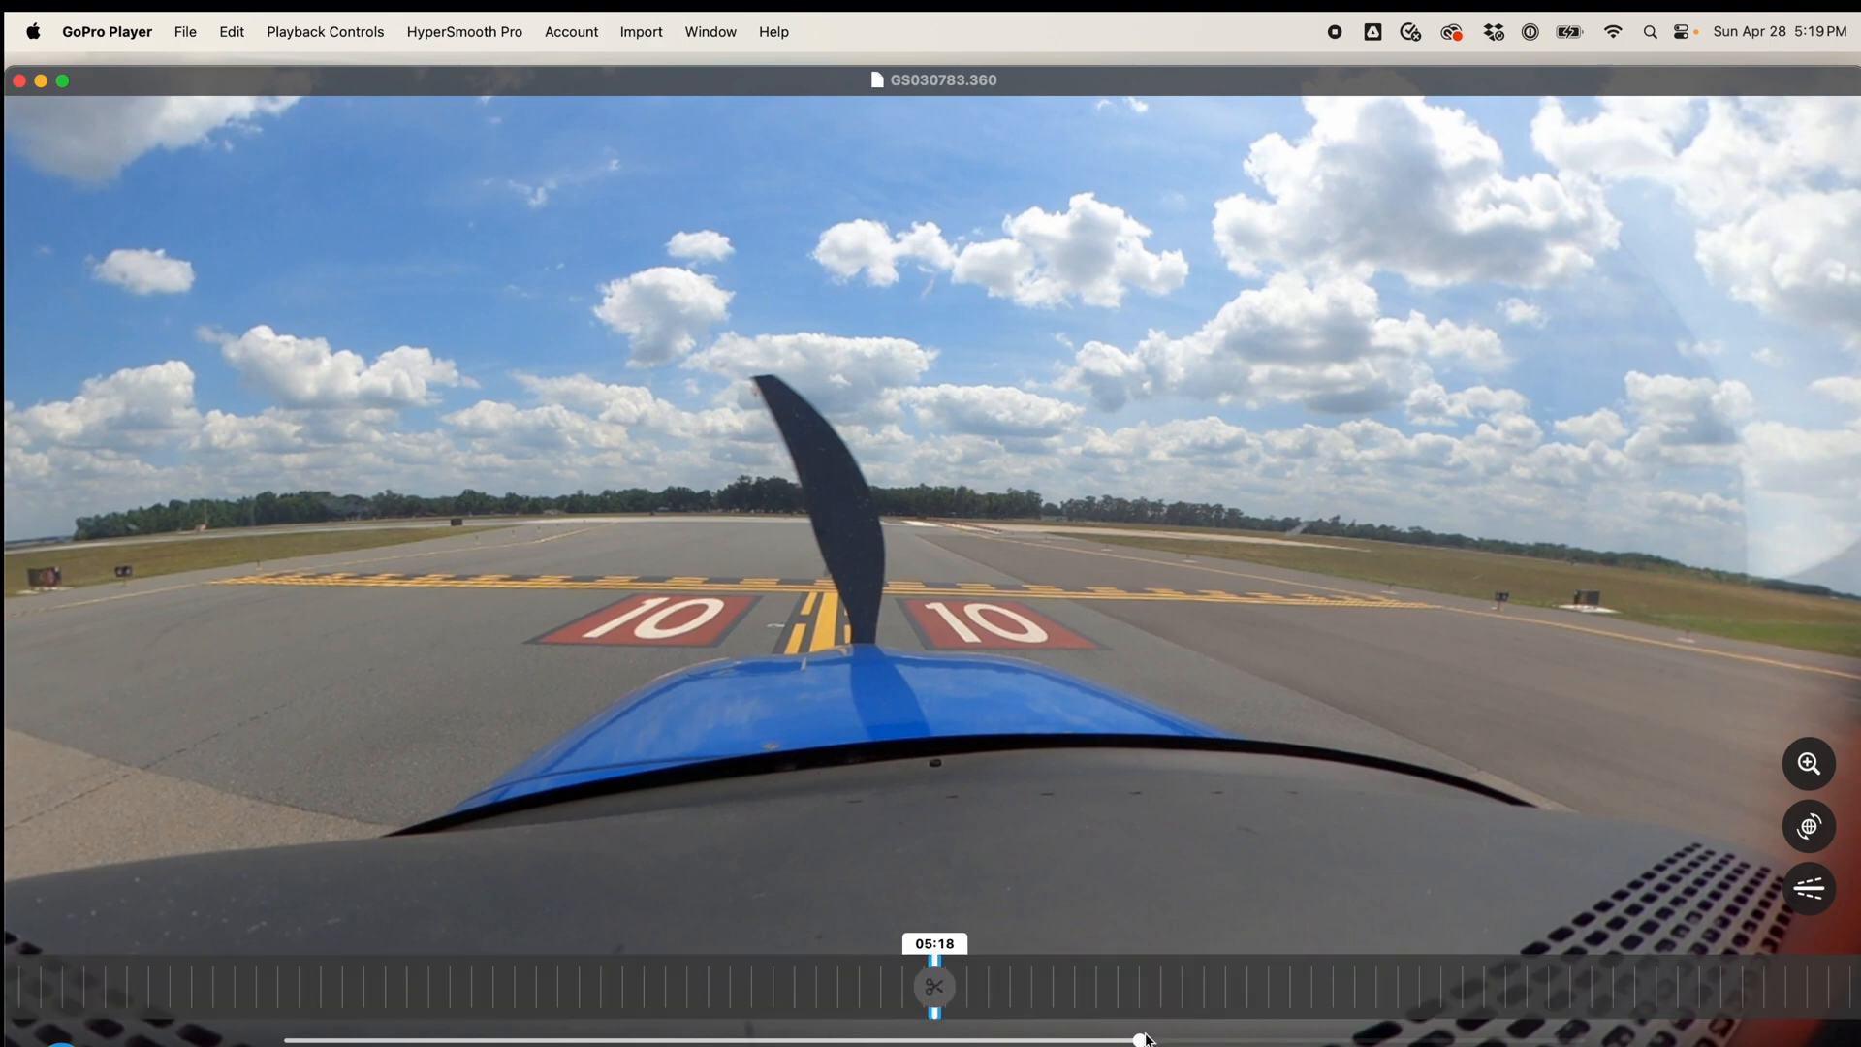
Trim the GS030783.360 footage to end at 07:33 and create a new trimmed document from the selected range
left_click_drag(1139, 1039, 1235, 1039)
left_click_drag(775, 775, 1376, 655)
left_click_drag(1073, 538, 1218, 540)
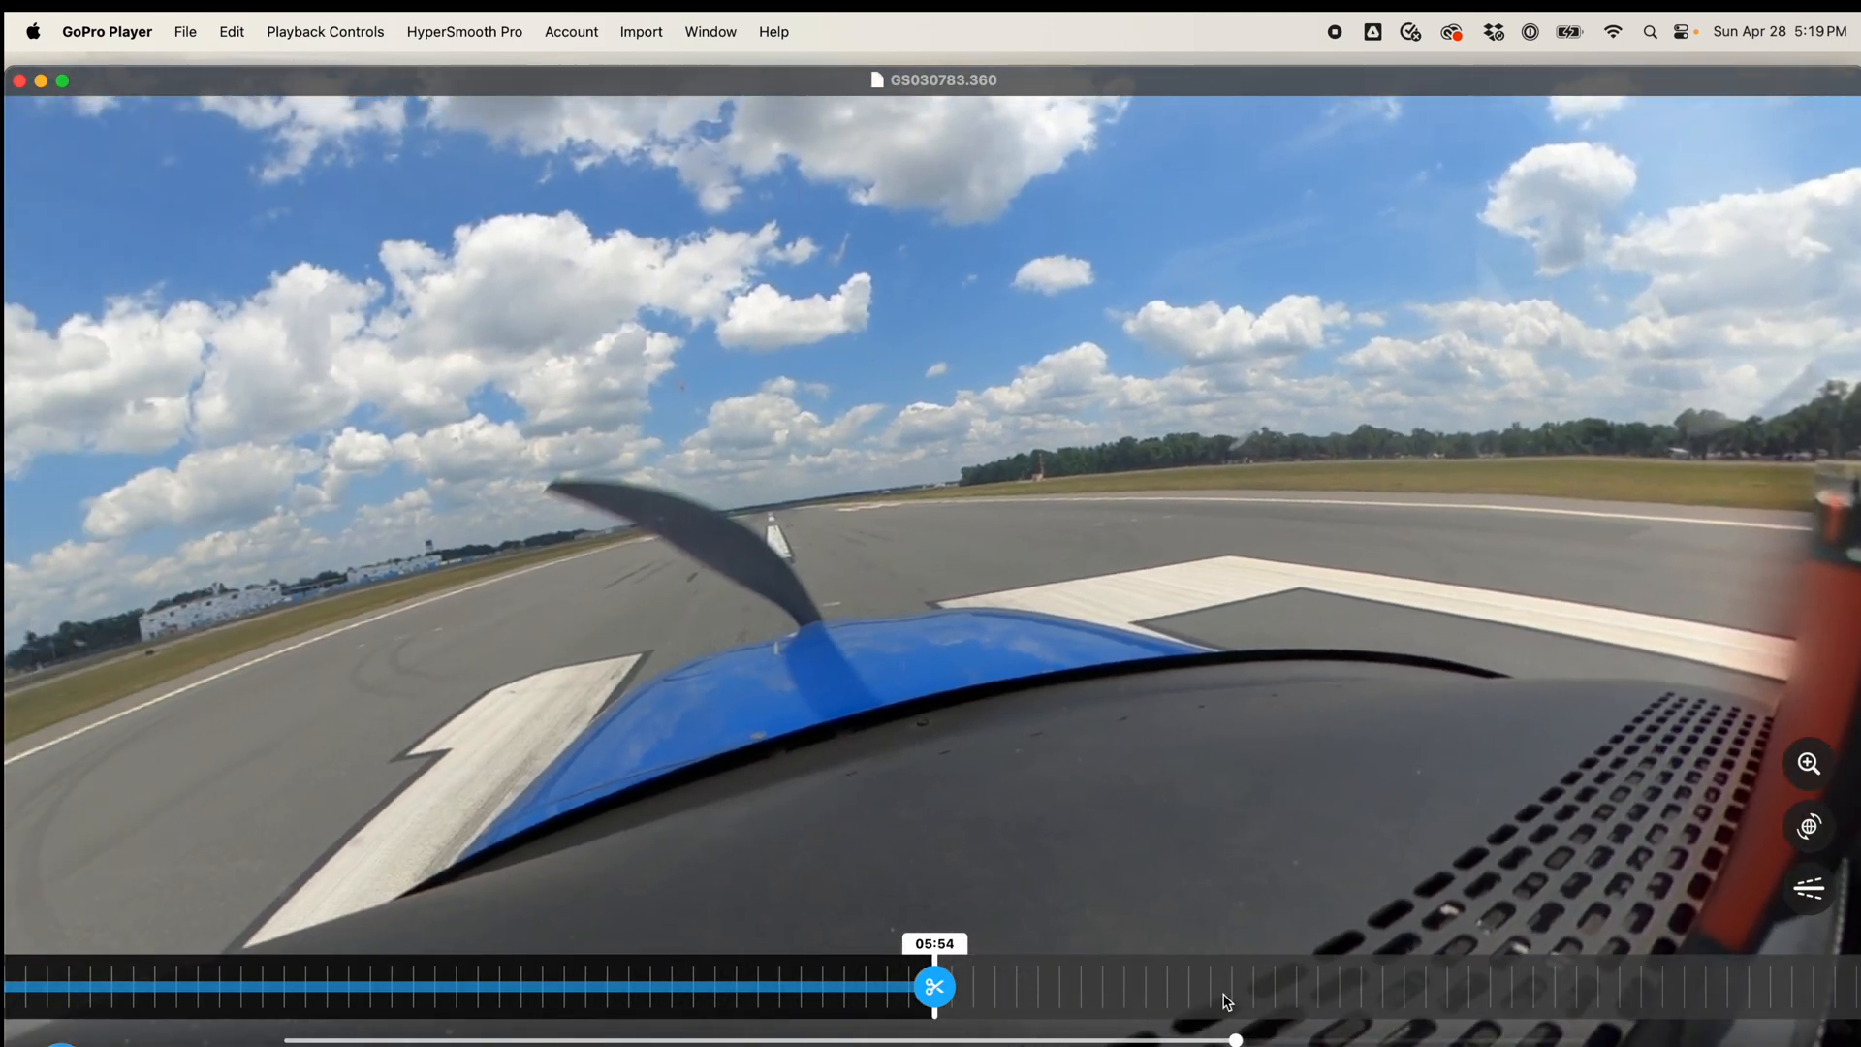
left_click_drag(1235, 1039, 1501, 1035)
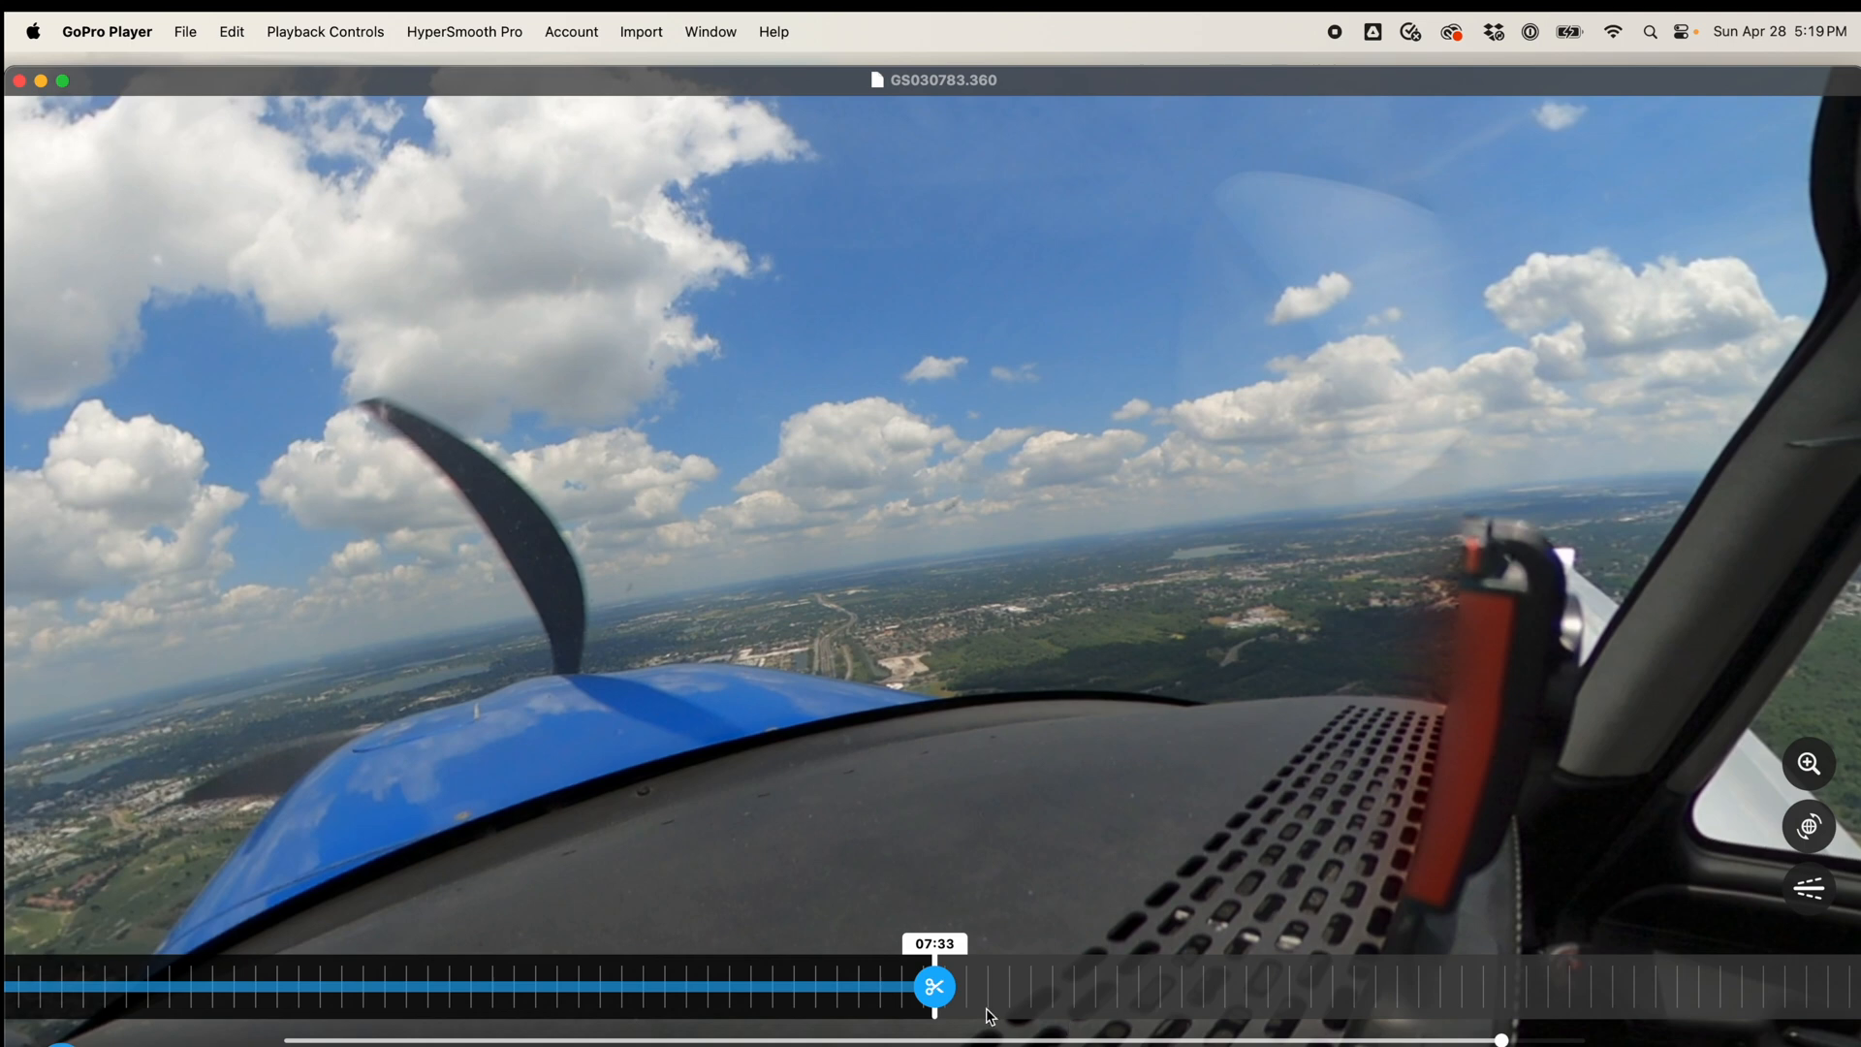
left_click(936, 987)
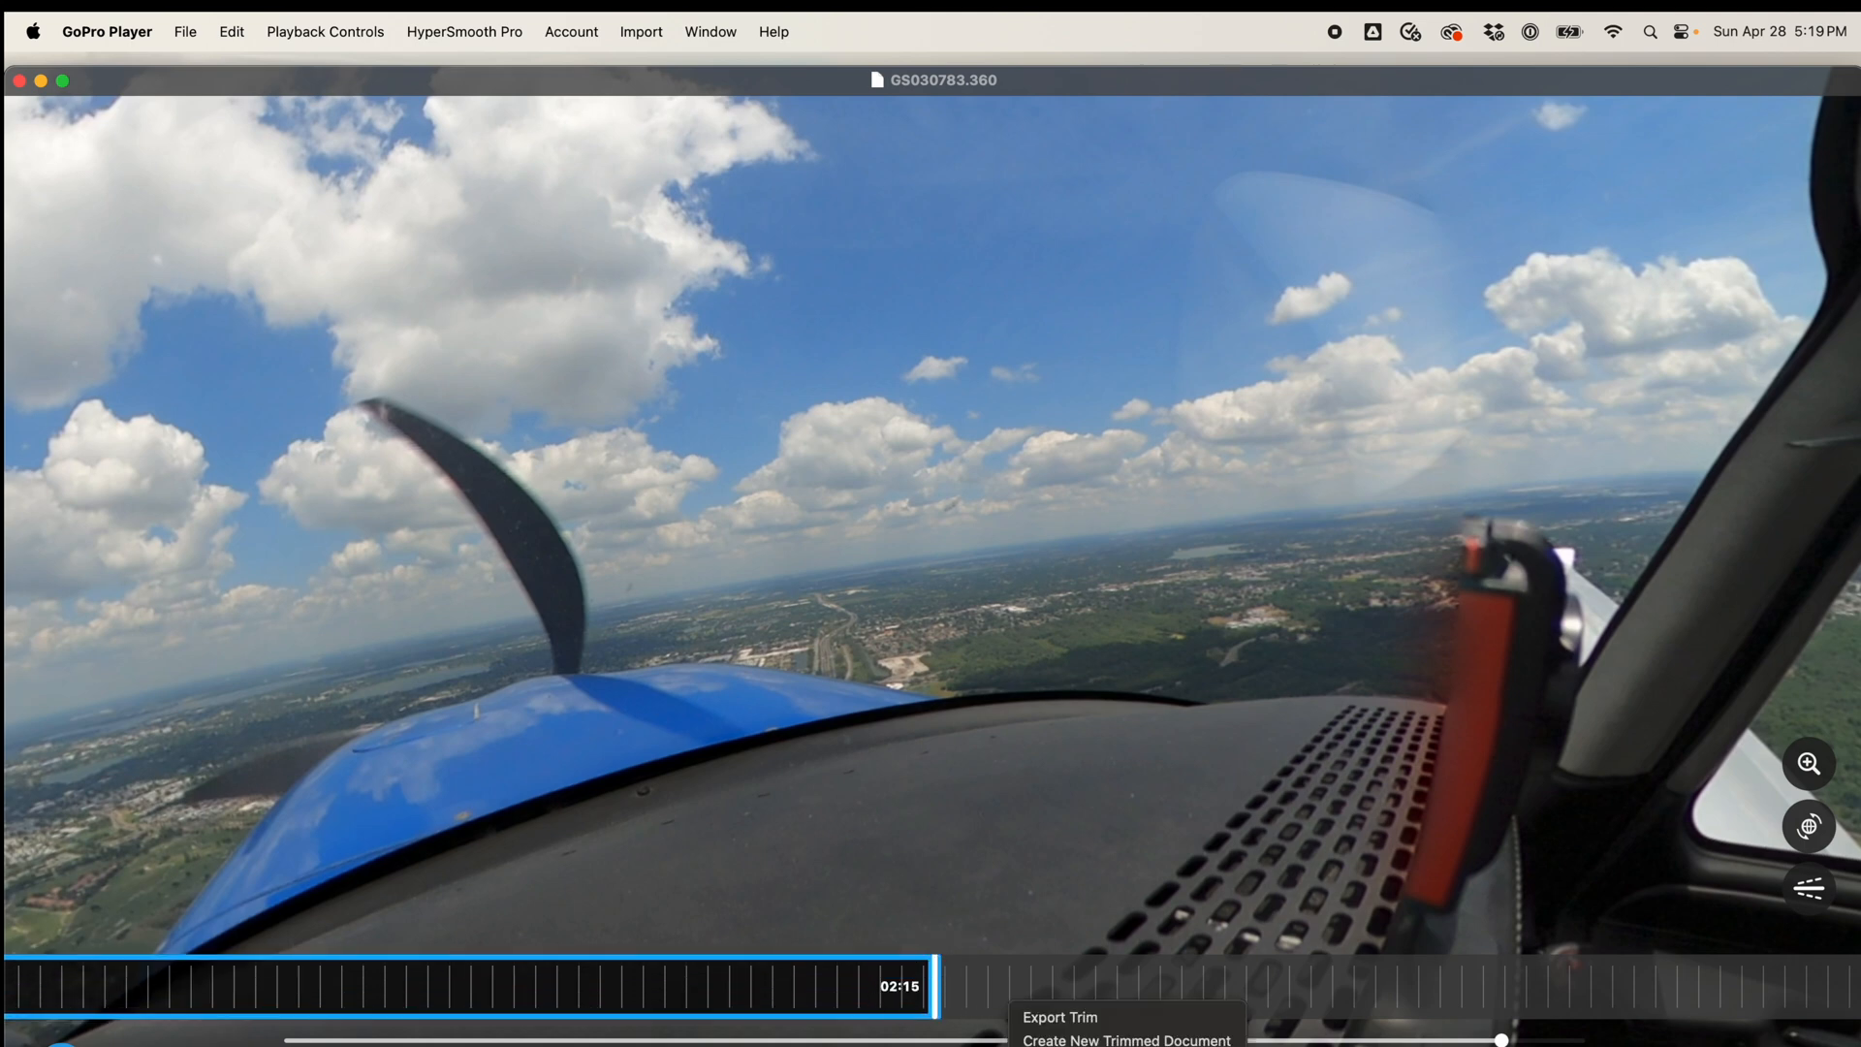
left_click(1054, 1041)
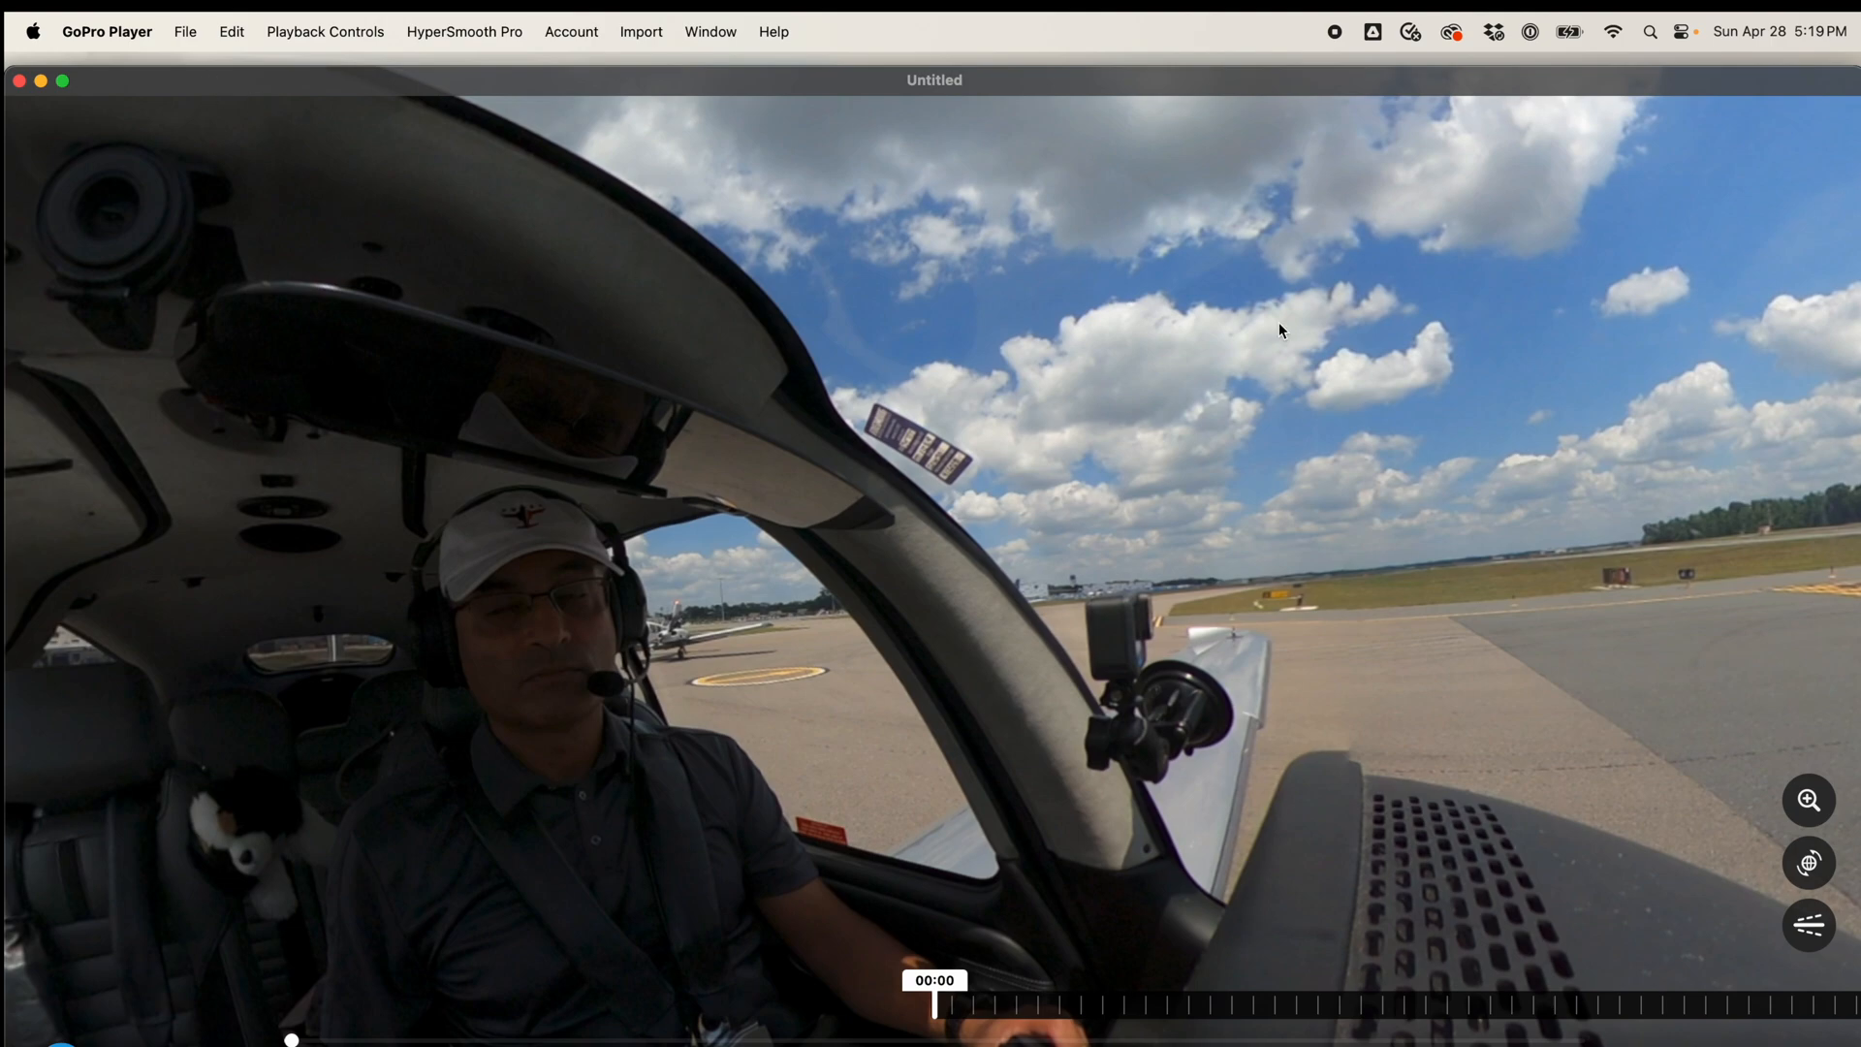
Turn the trimmed clip's 360 view forward so it faces over the aircraft's blue nose toward the runway markings
left_click_drag(1279, 324, 430, 357)
left_click_drag(1009, 416, 417, 405)
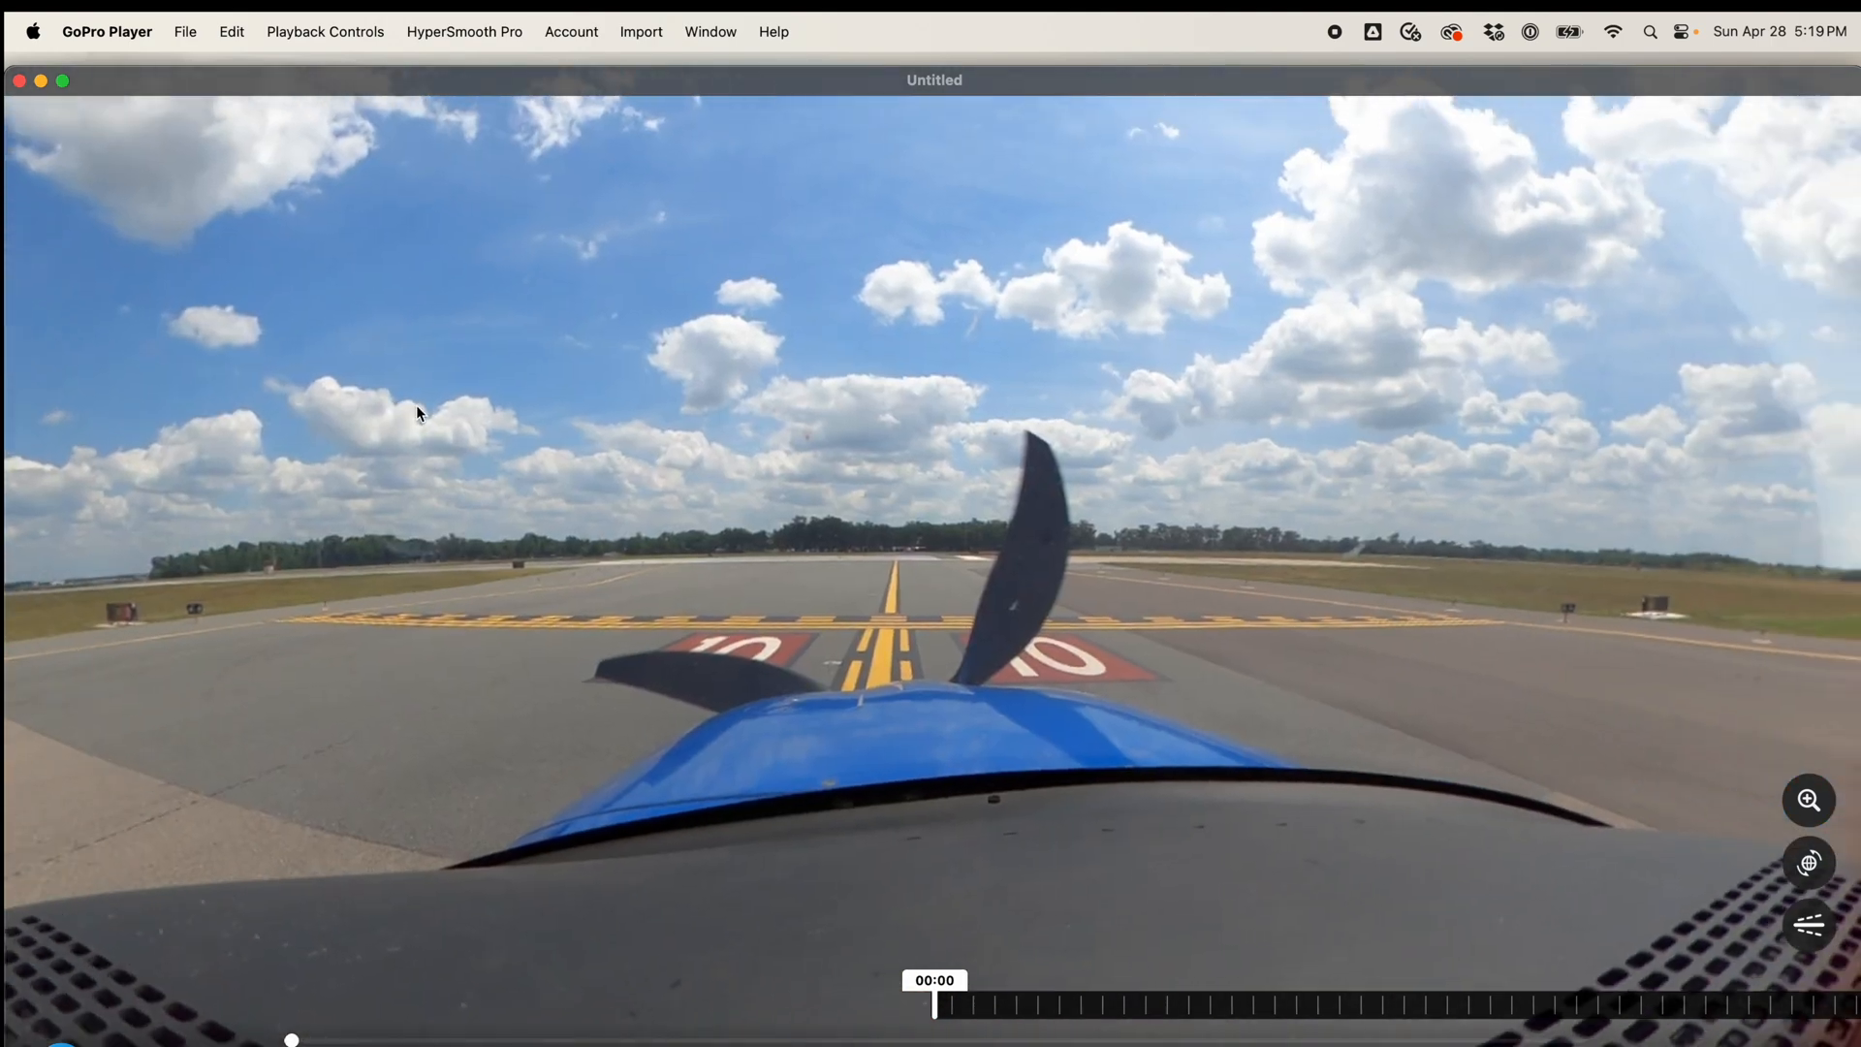
left_click_drag(1099, 475, 649, 478)
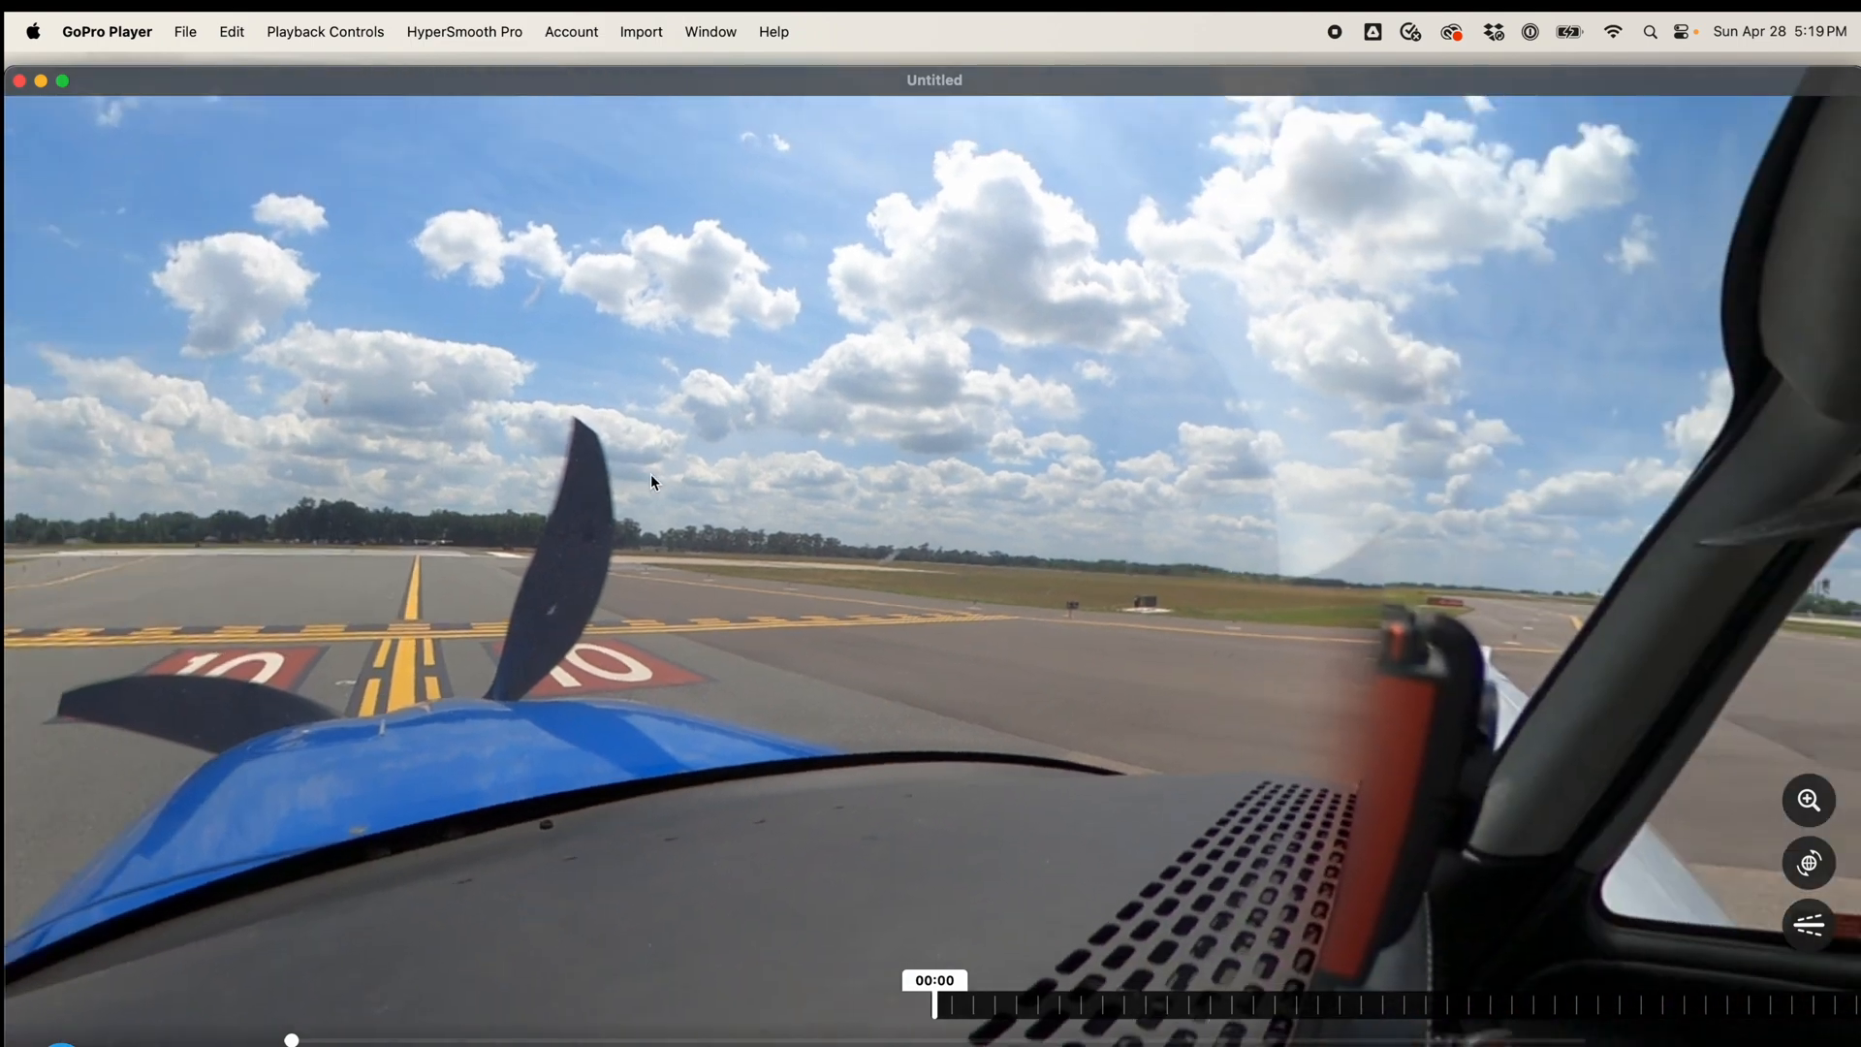
left_click_drag(748, 526, 1242, 459)
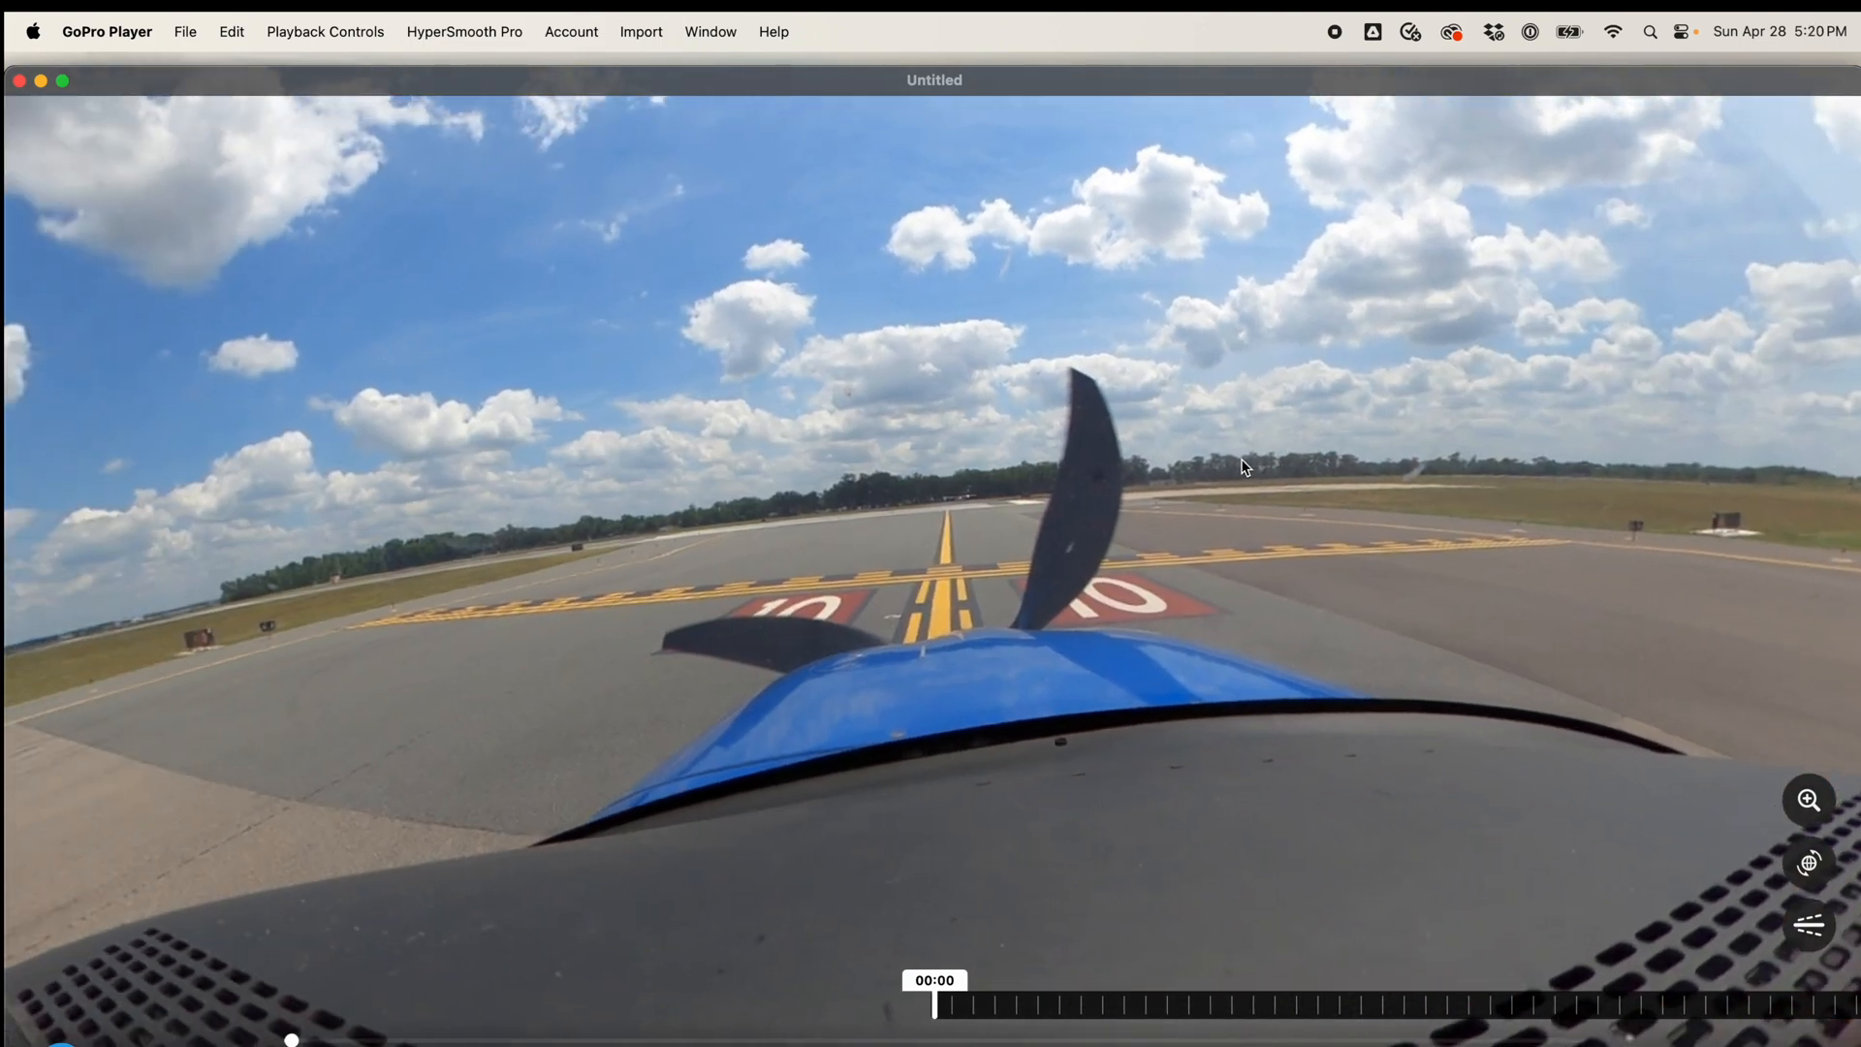
Configure a custom export at 4K resolution with the H.264 codec, turning off World Lock and Horizon Level
left_click(186, 33)
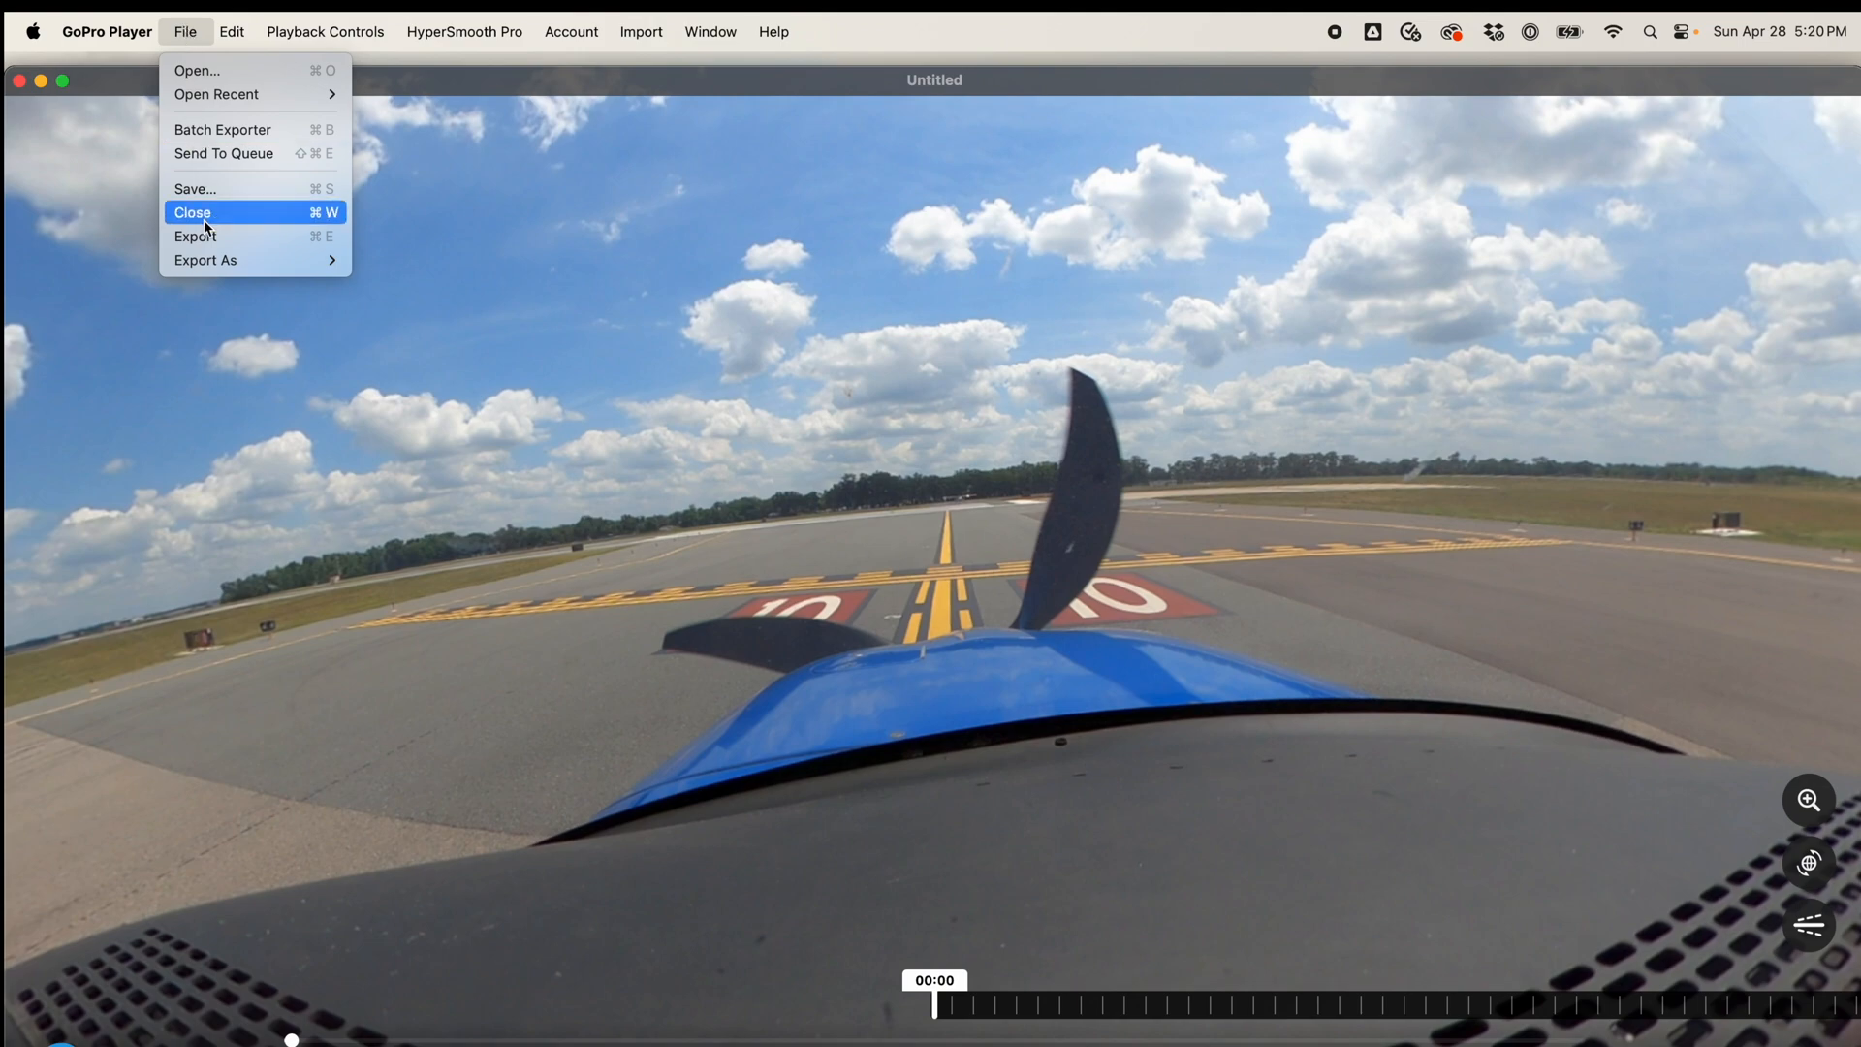
left_click(207, 260)
left_click(187, 31)
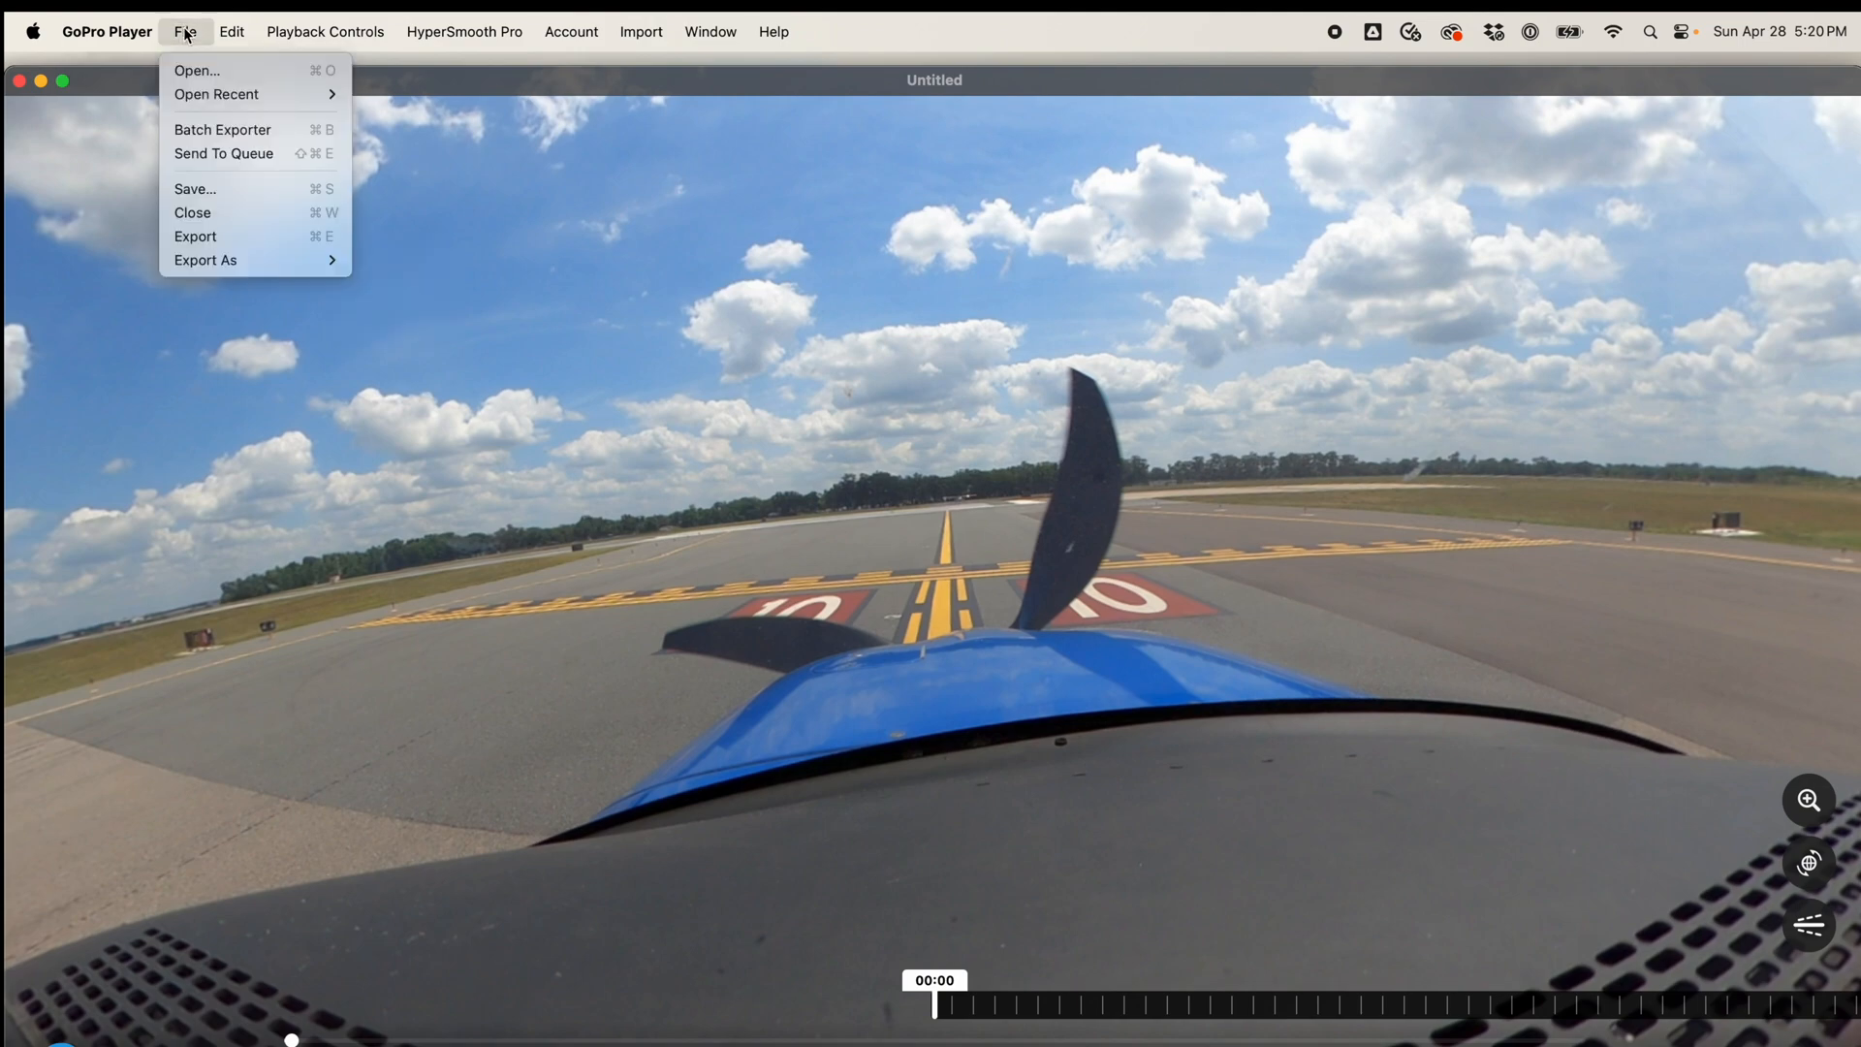
mouse_move(320, 260)
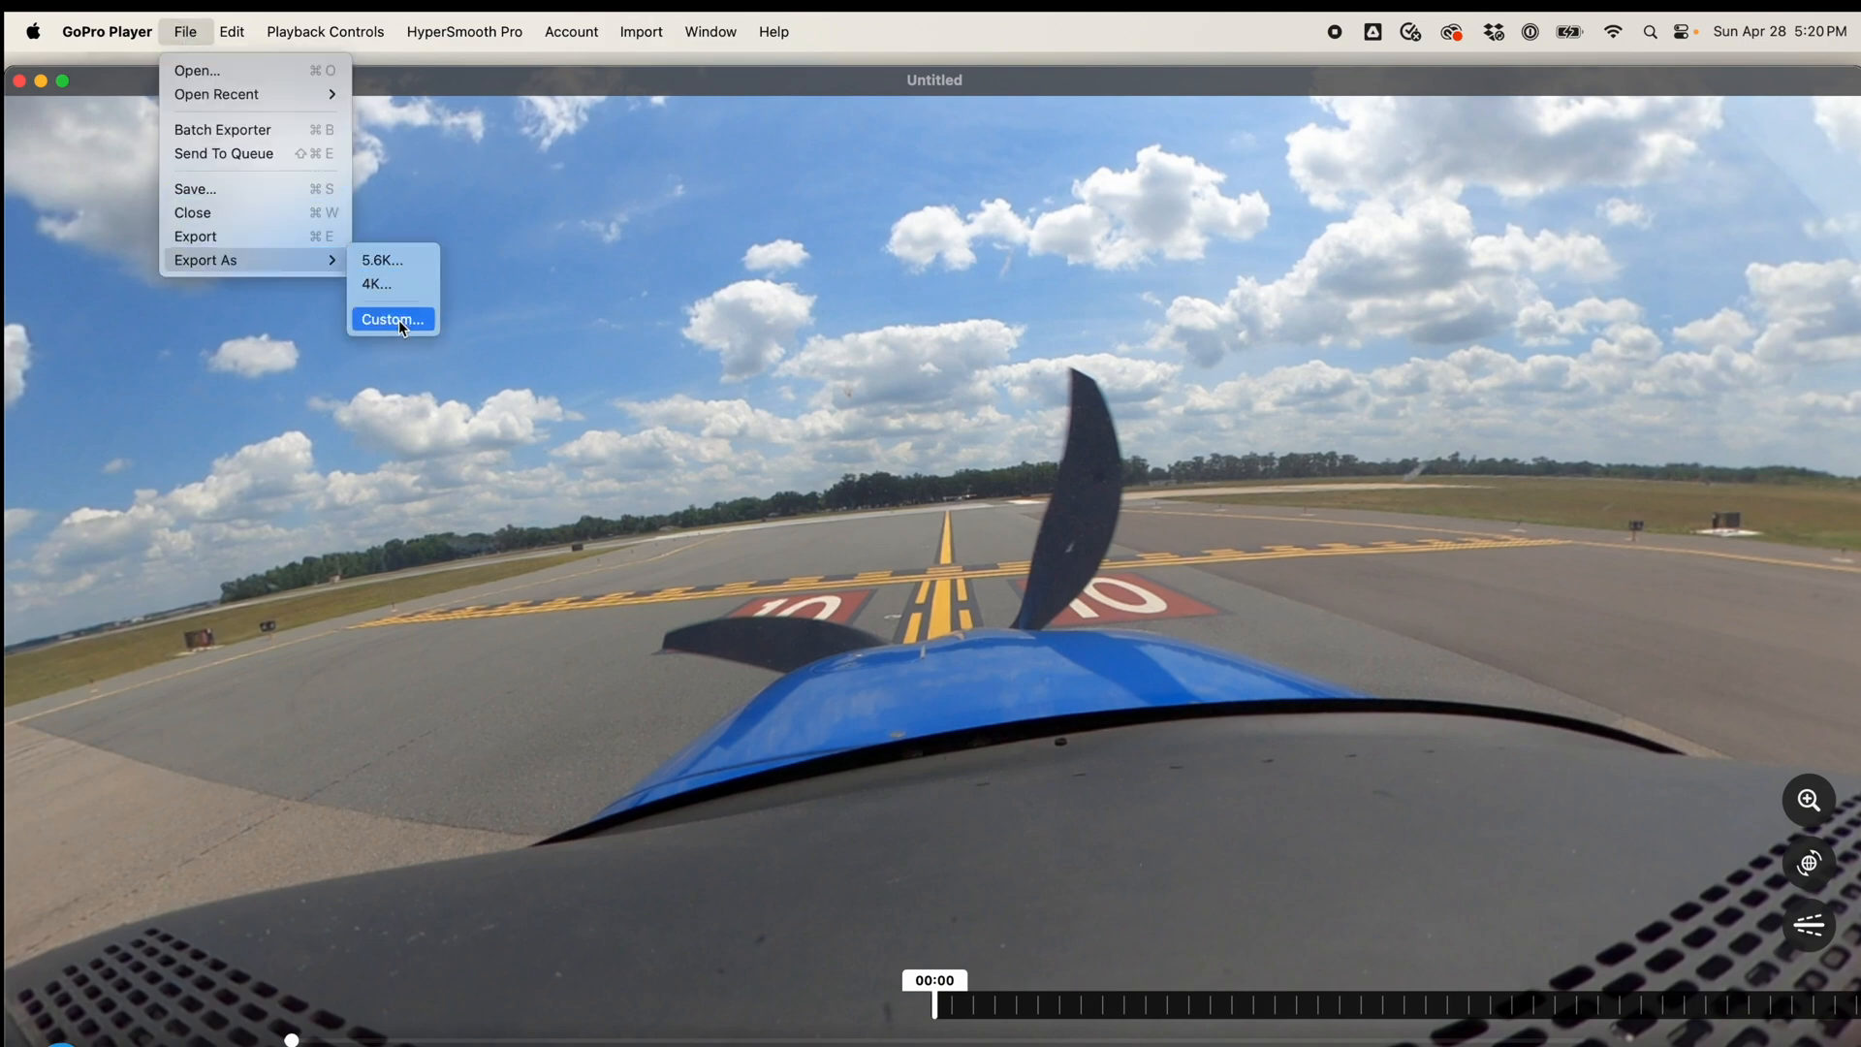
left_click(392, 320)
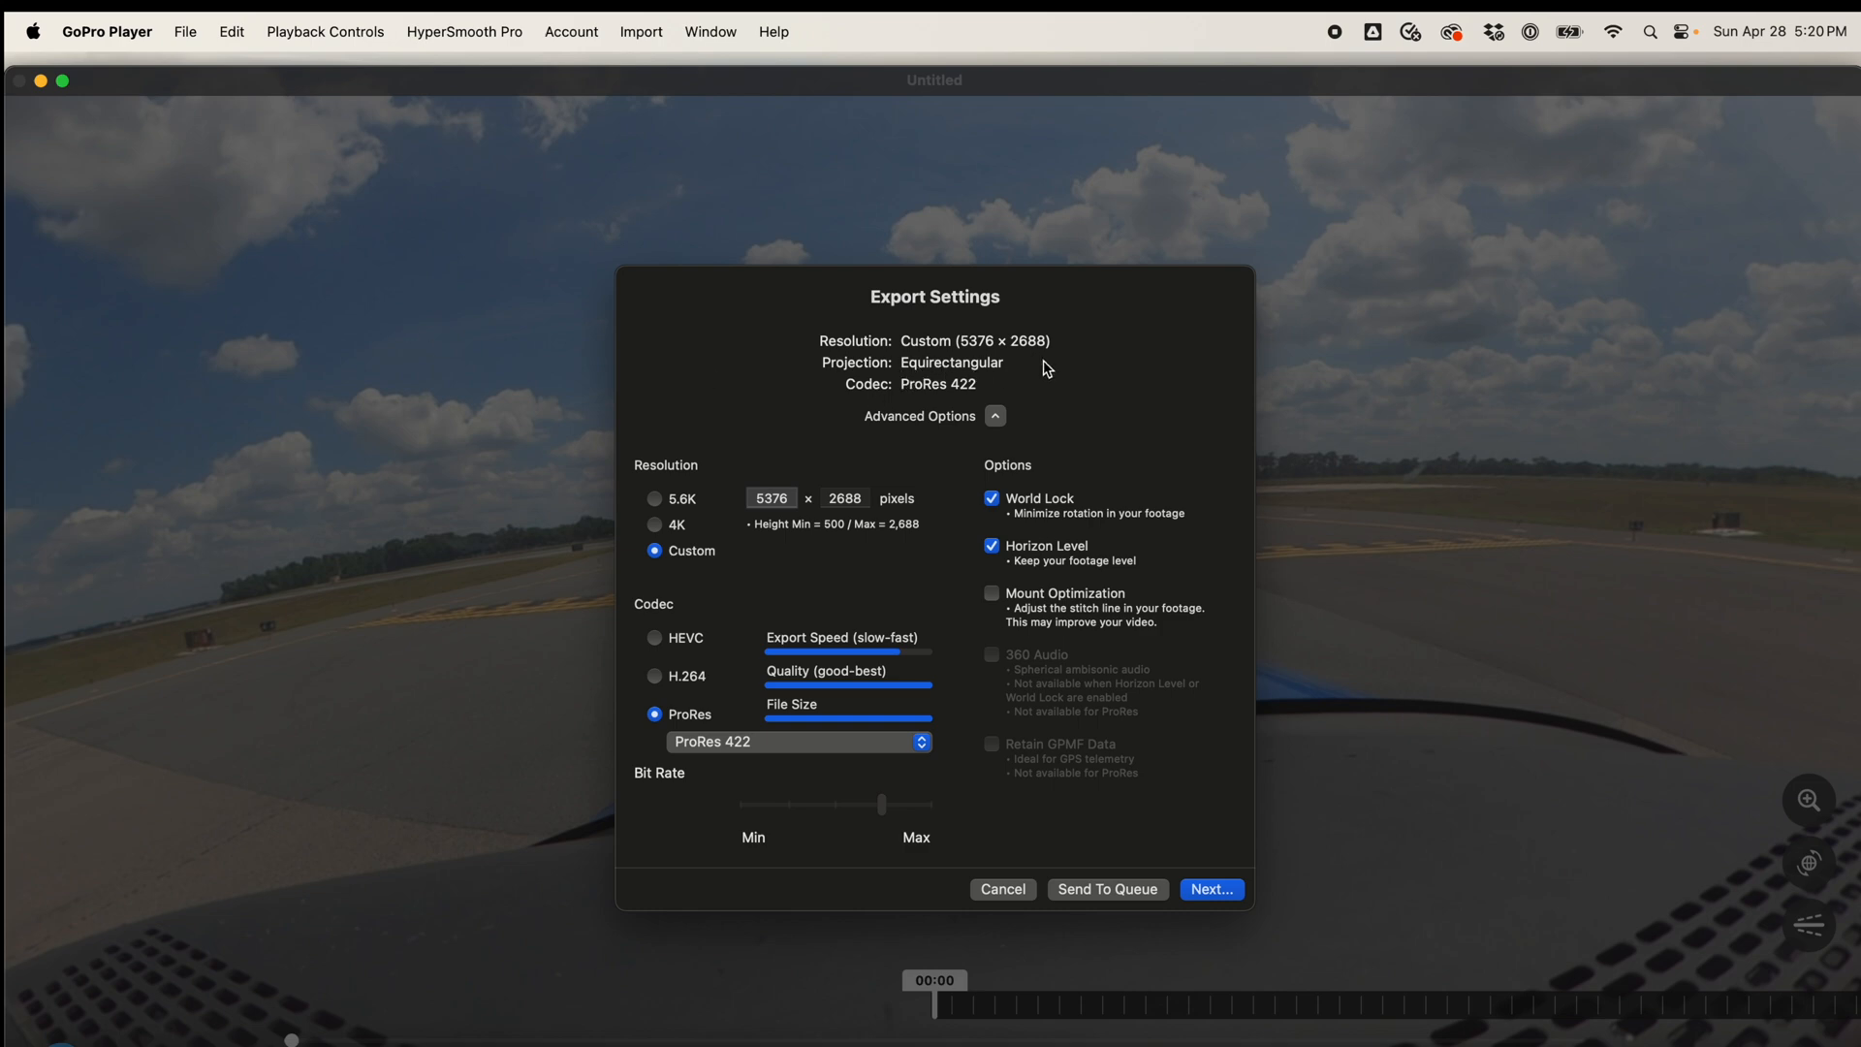
left_click(656, 525)
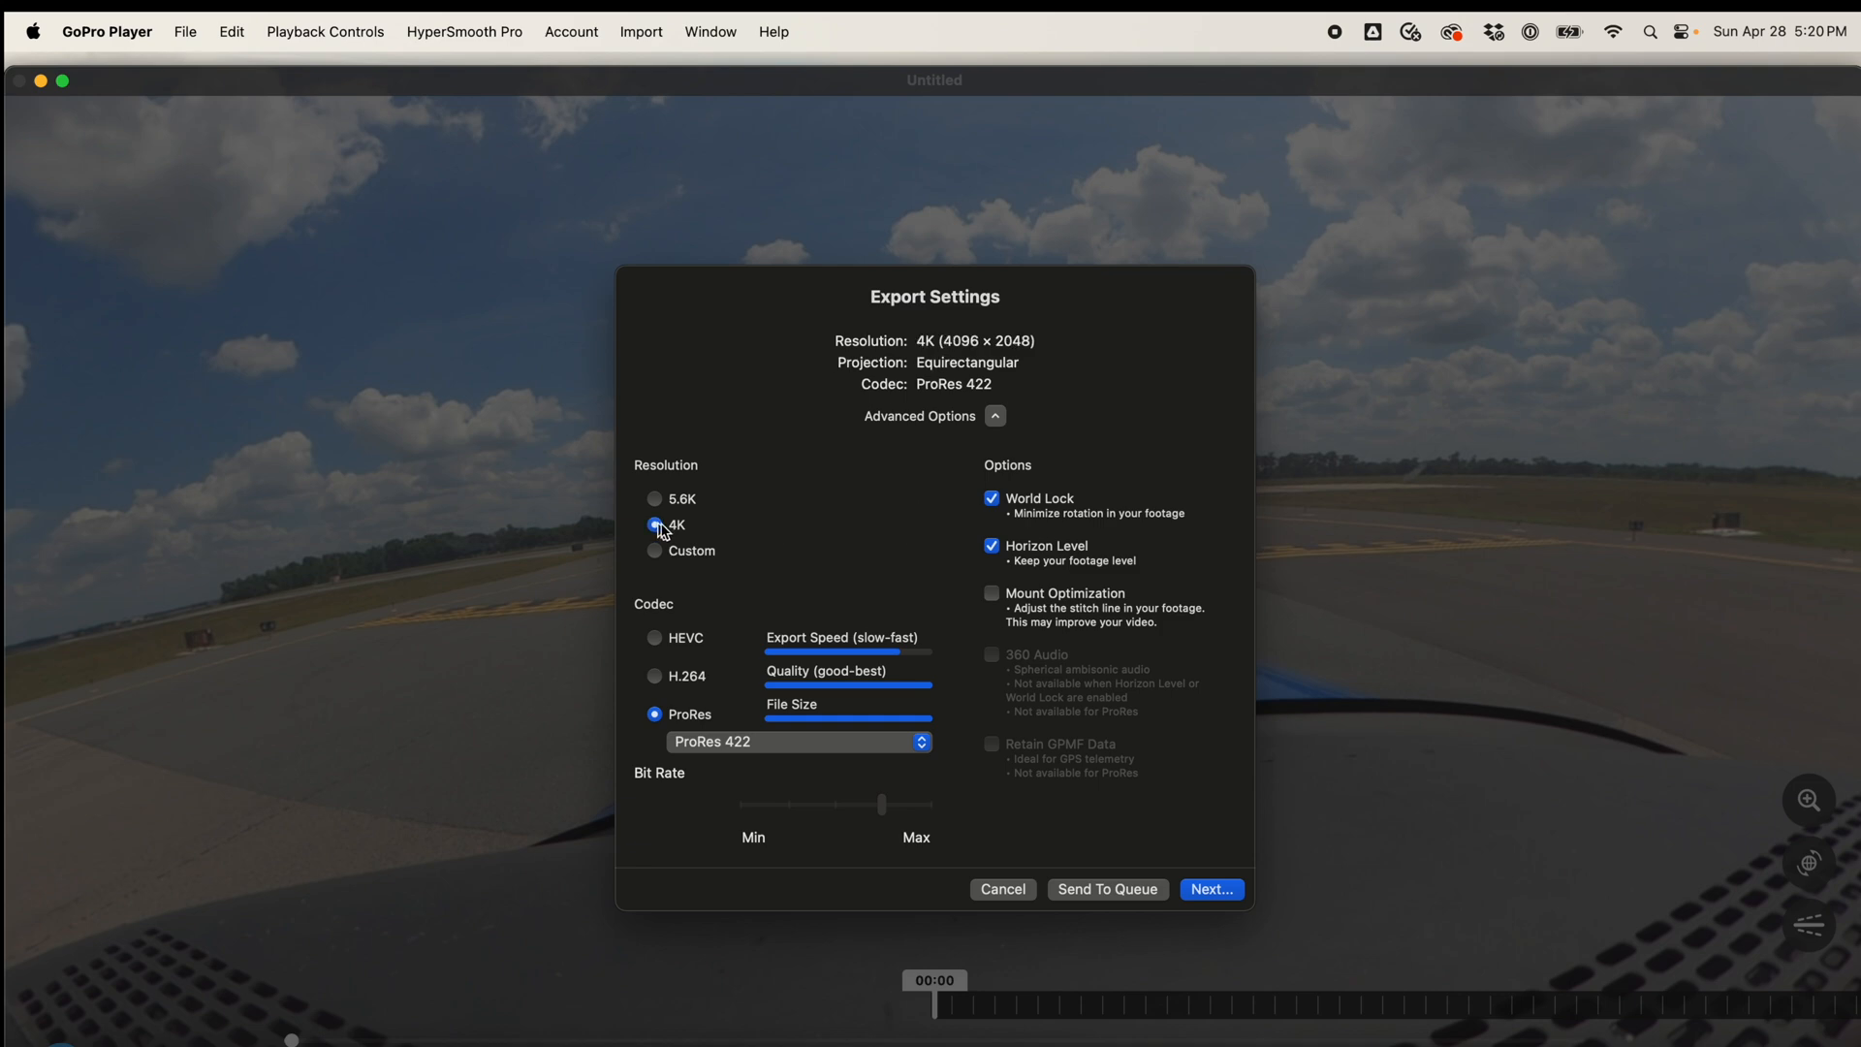
left_click(657, 676)
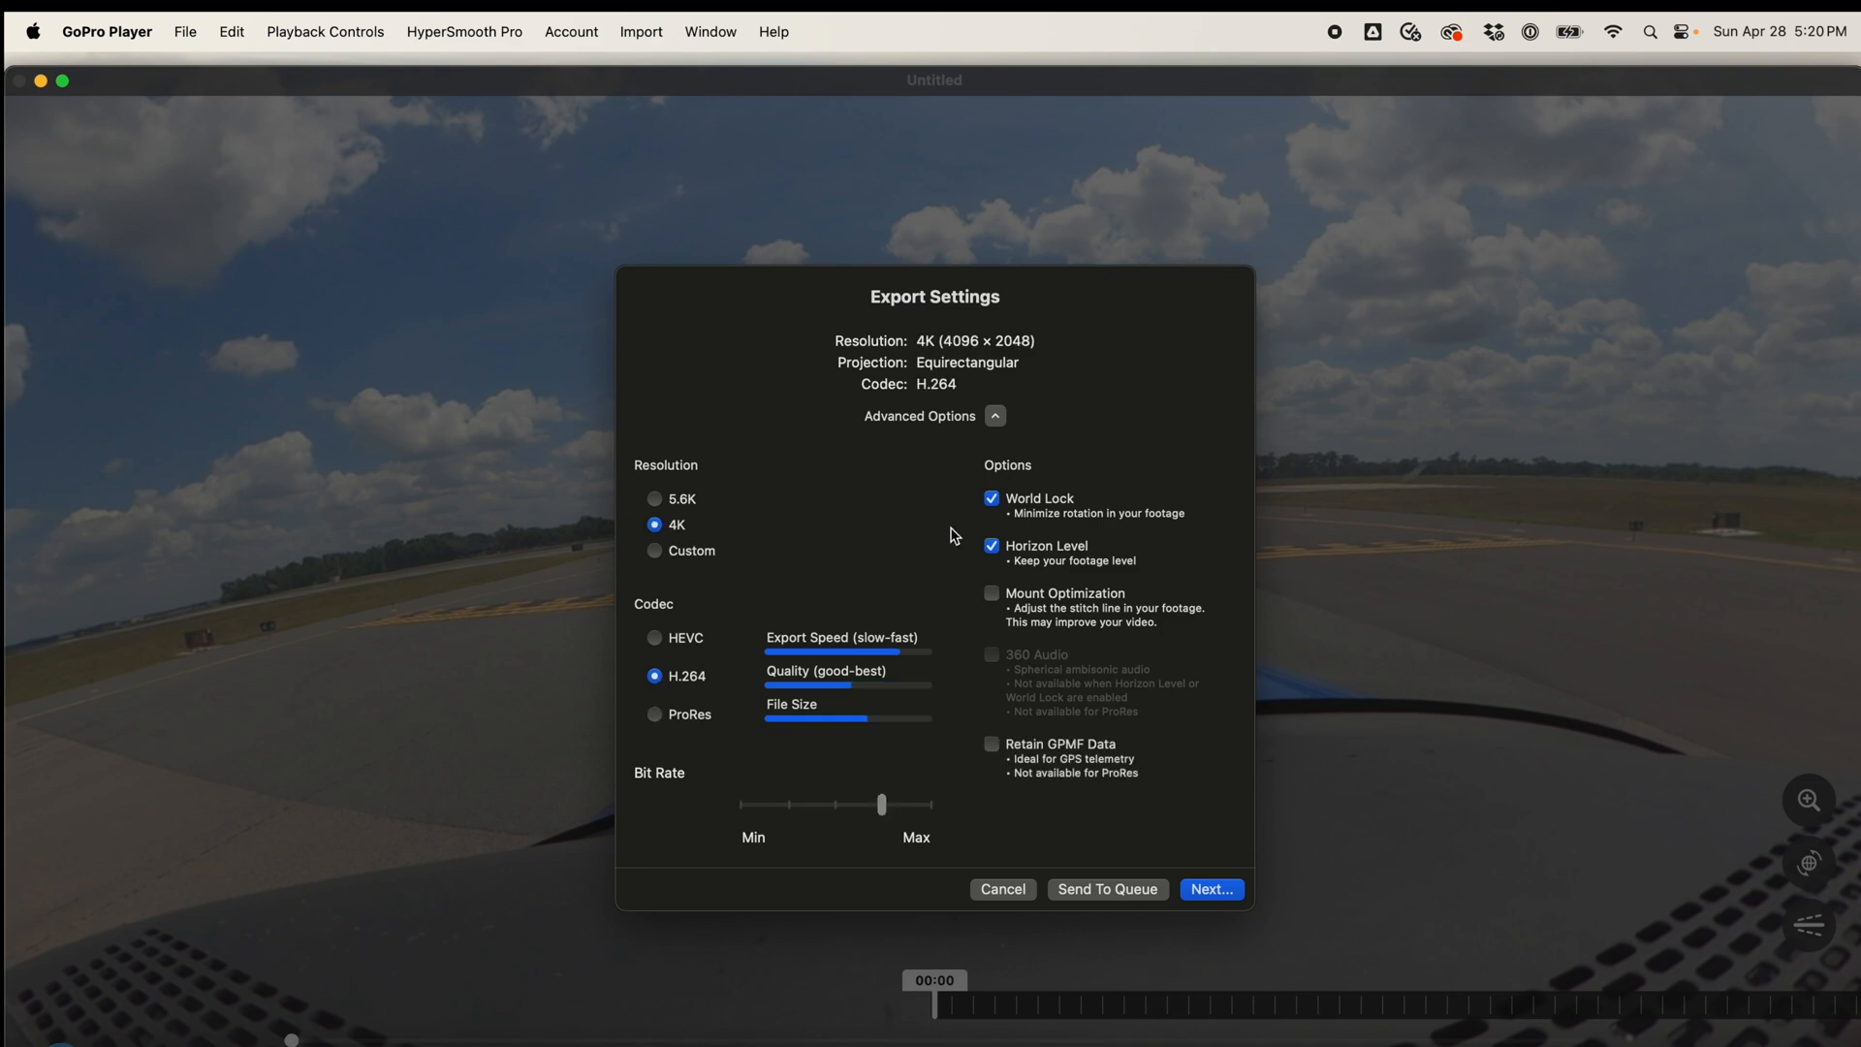
left_click(994, 503)
left_click(995, 549)
Export the trimmed clip as Takeoff into the 360VideoDemo folder
left_click(1214, 890)
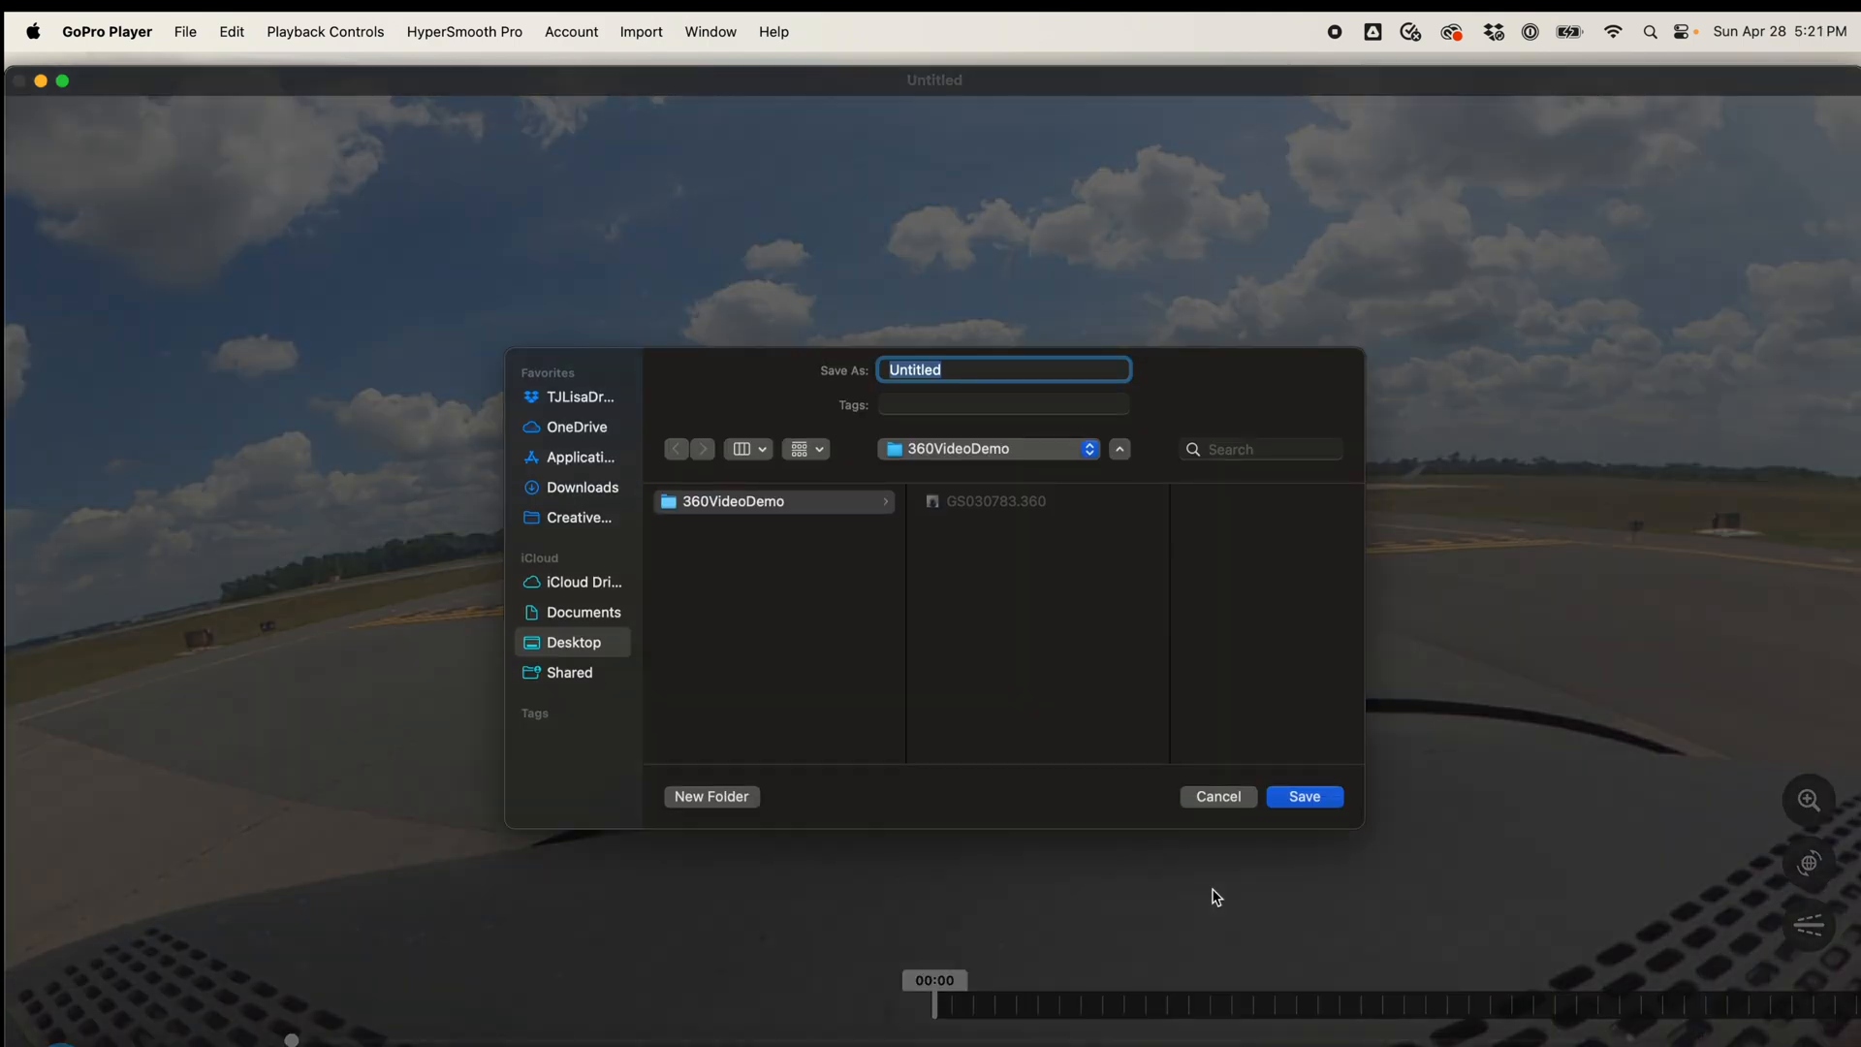
type("Takeoff")
left_click(1309, 797)
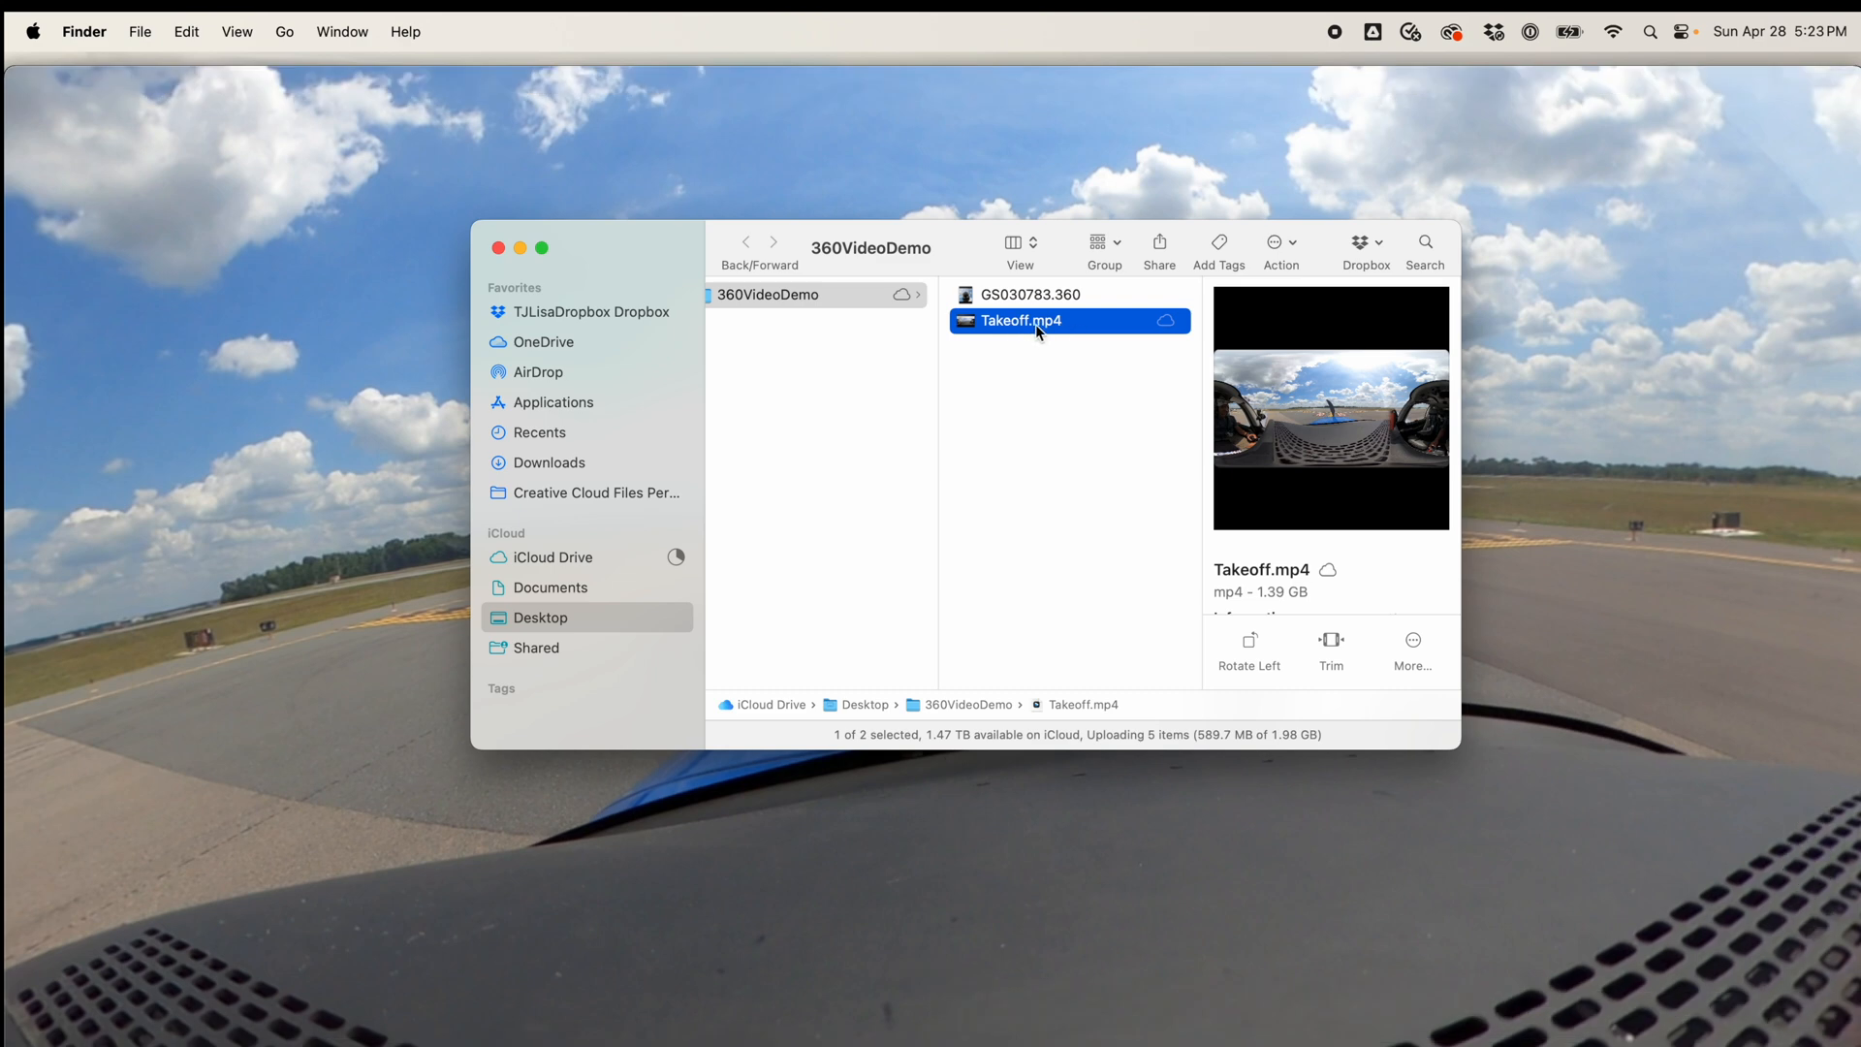
Switch to Final Cut Pro and create a new library named 360DemoLib in the 360VideoDemo folder
mouse_move(394, 985)
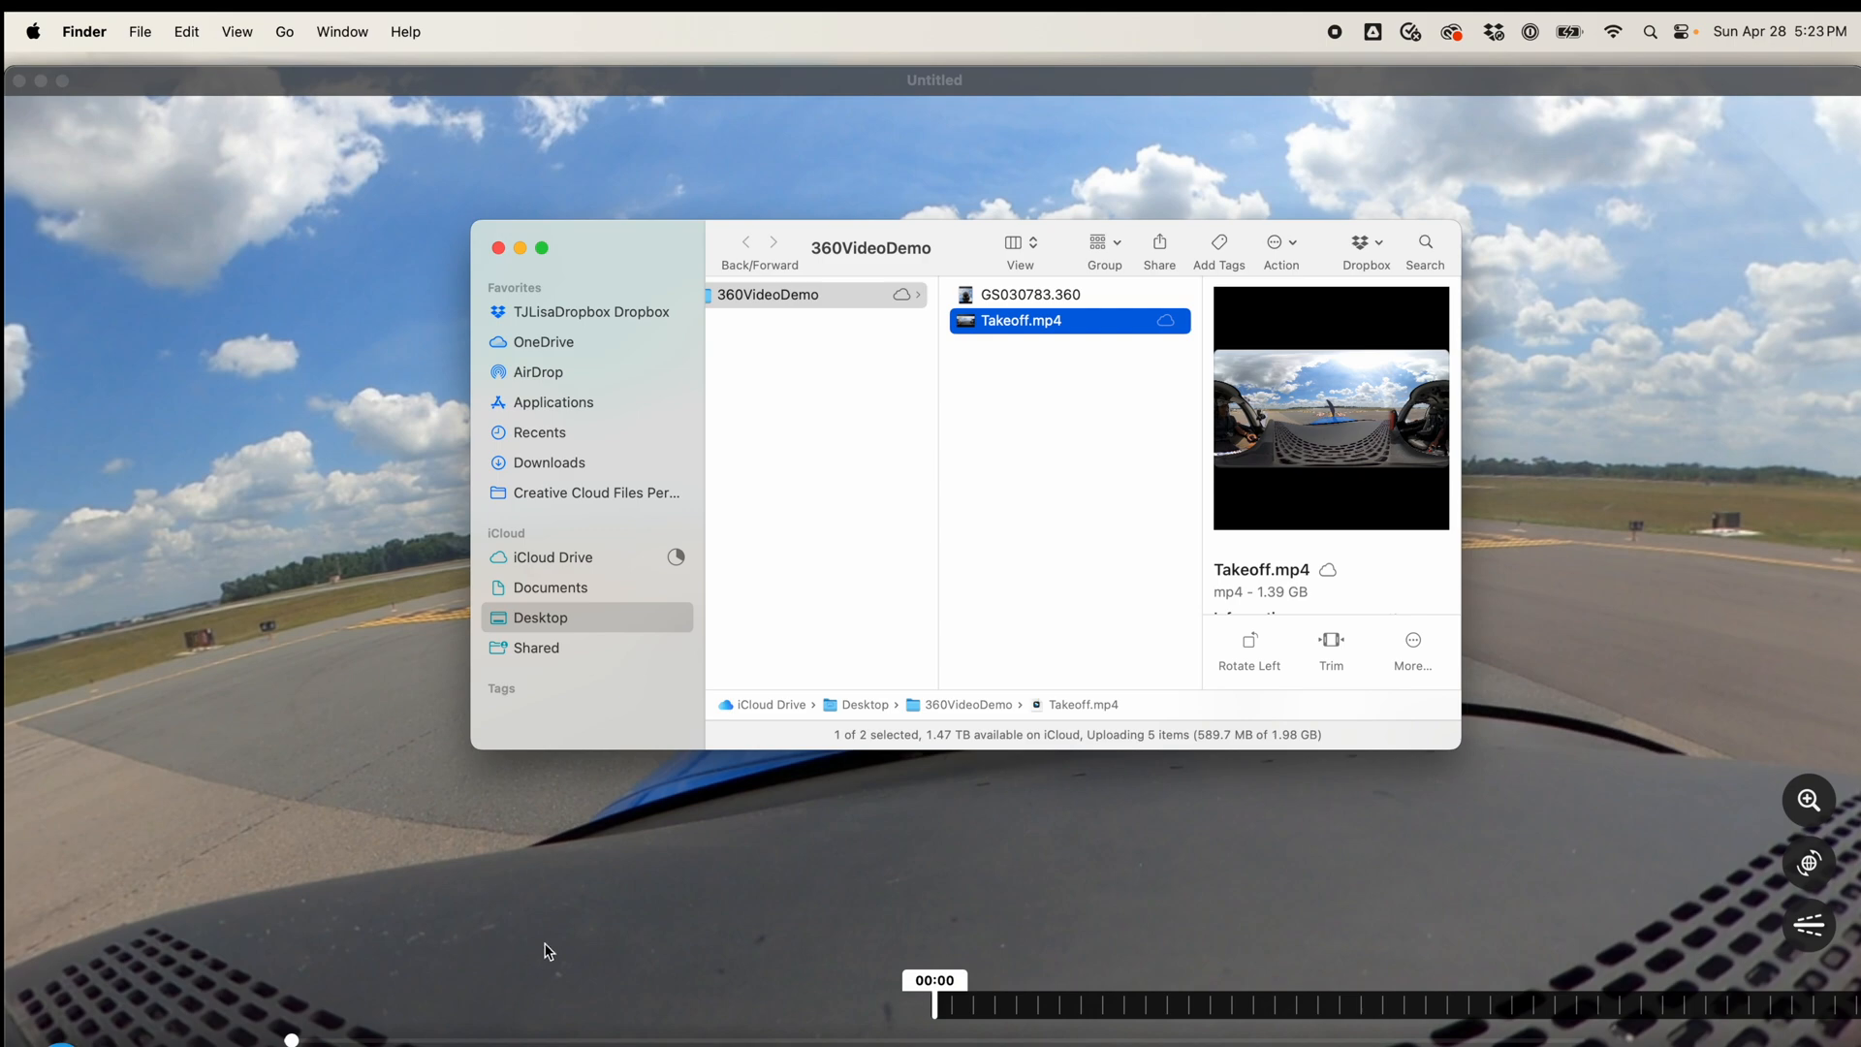
left_click(504, 1033)
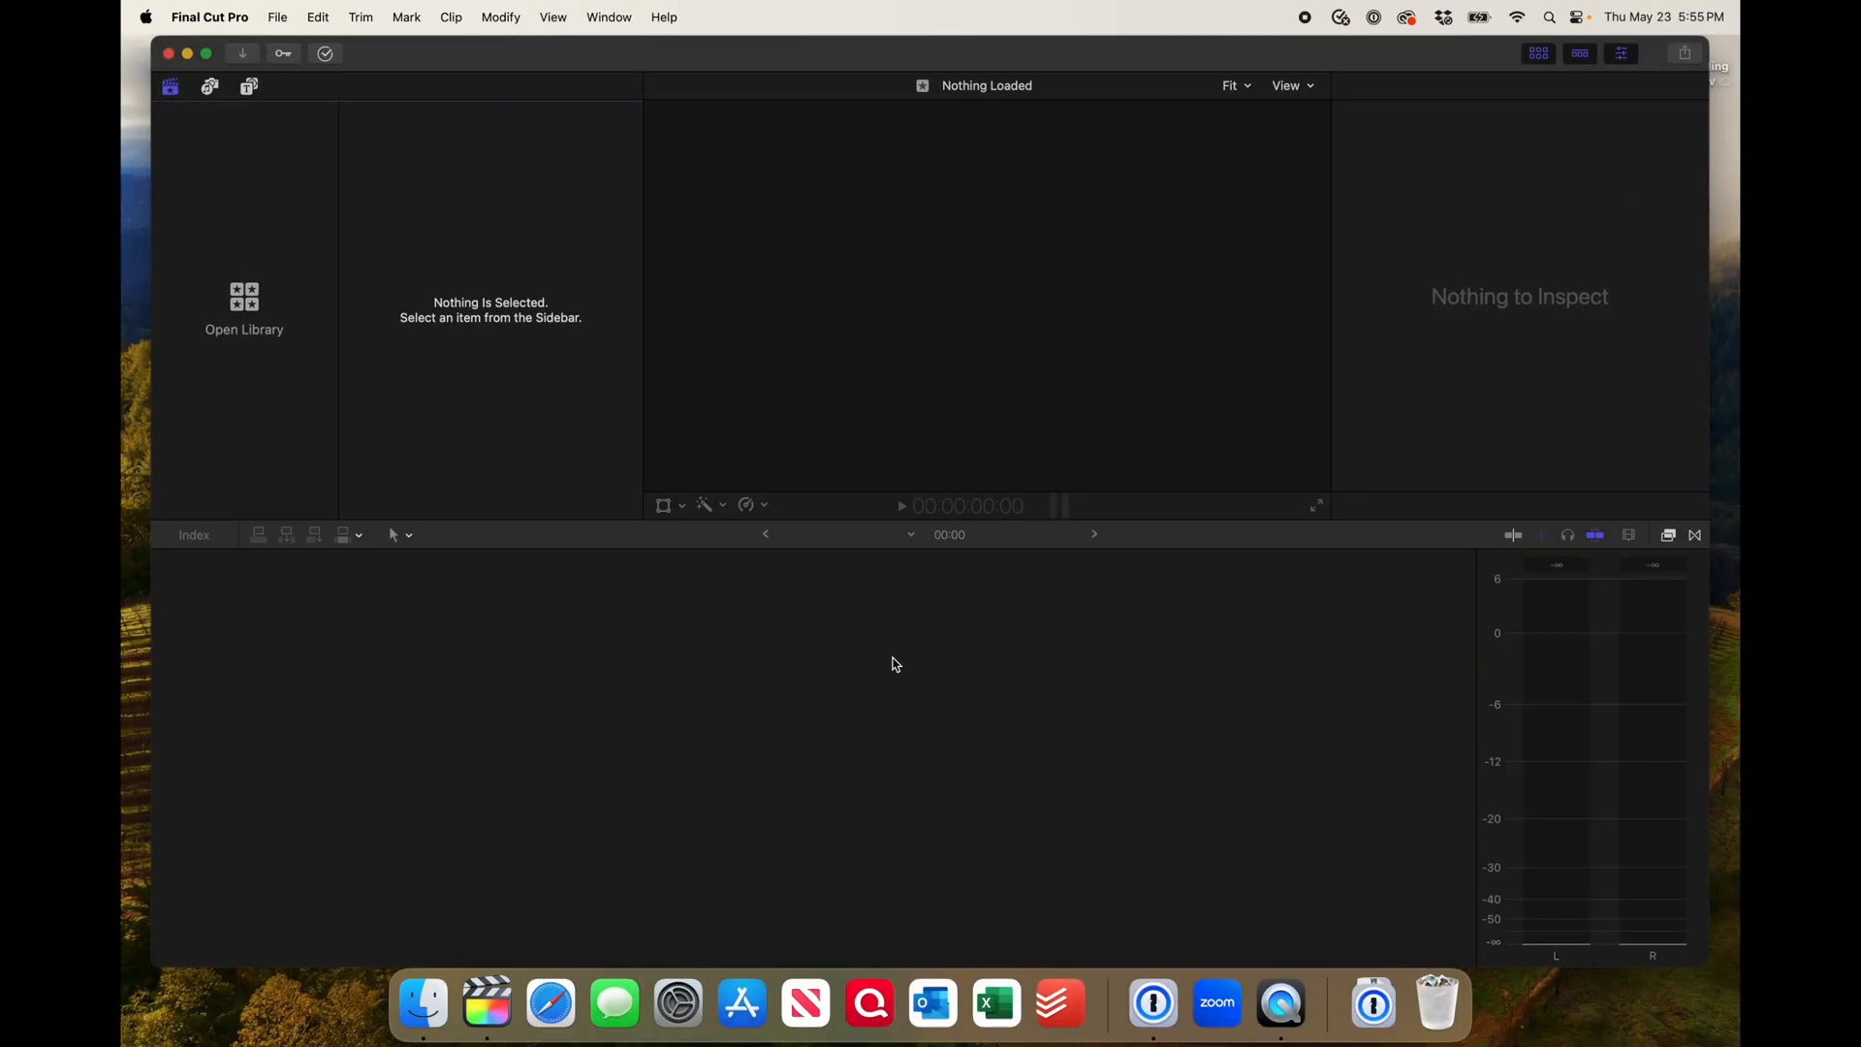
left_click(273, 22)
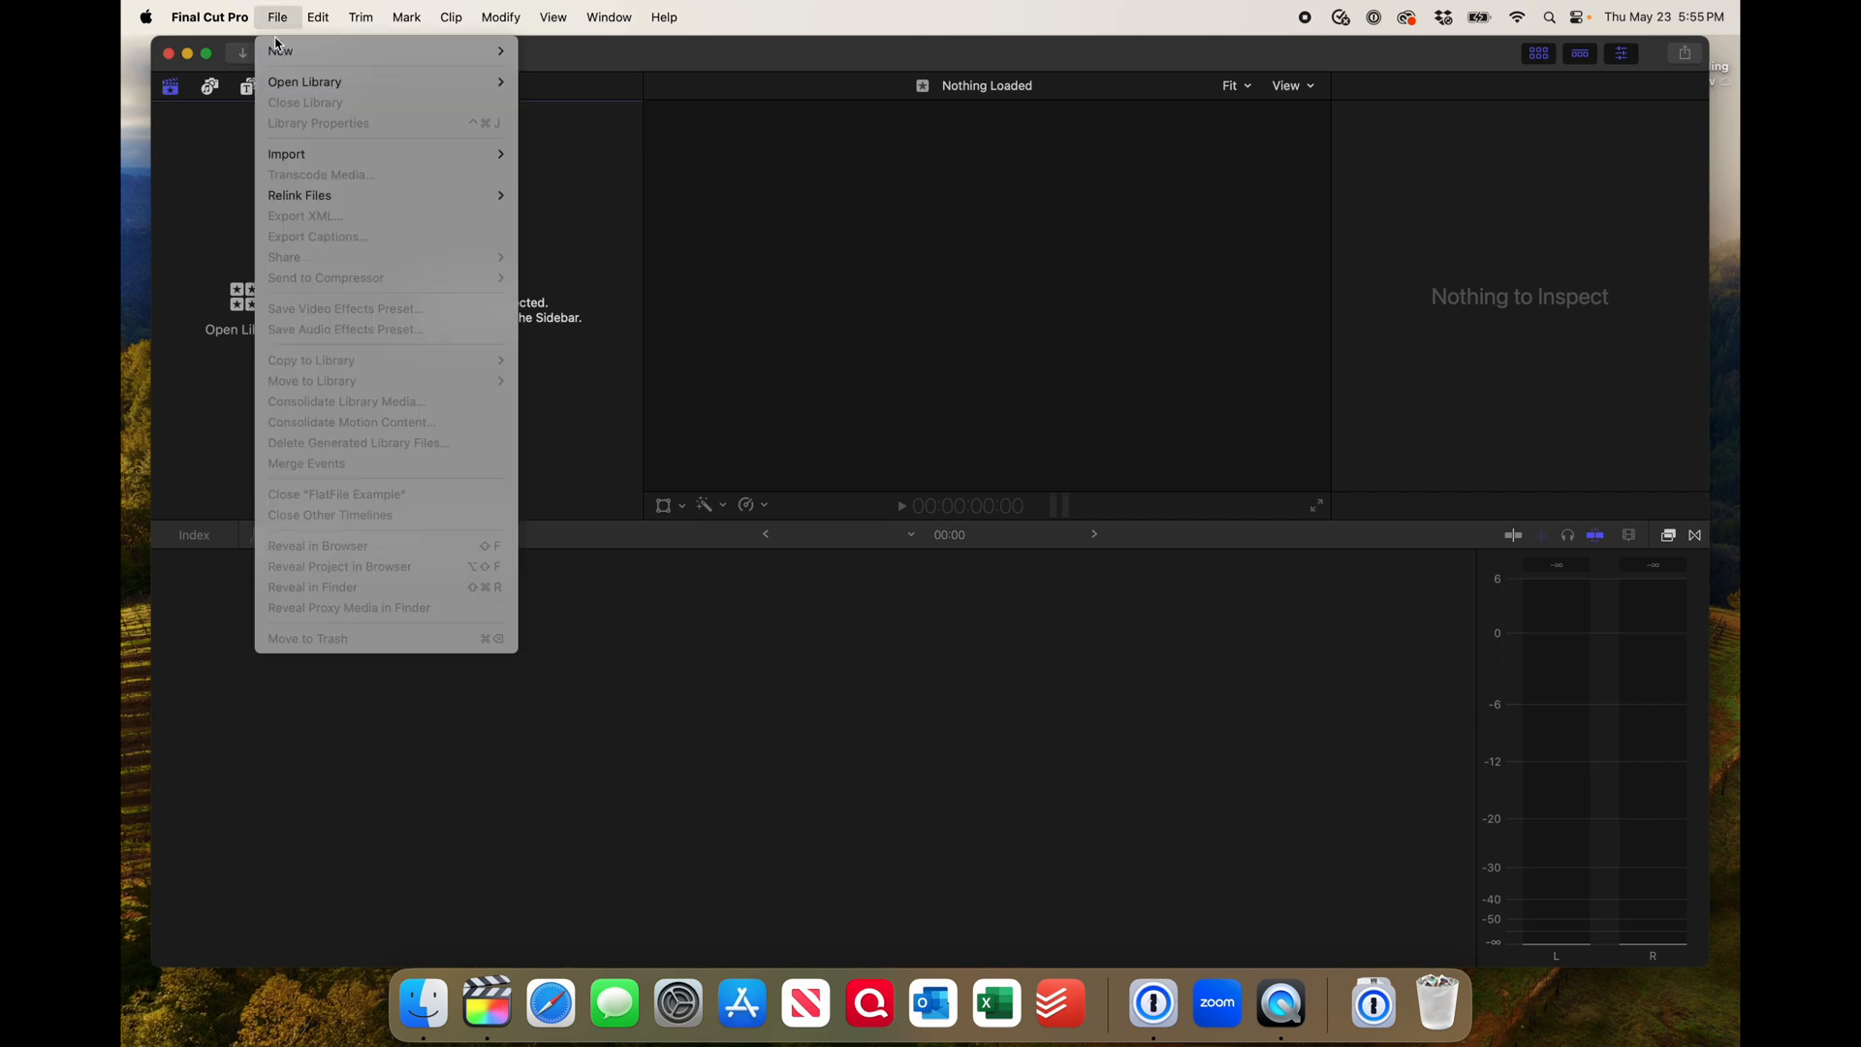
mouse_move(278, 53)
left_click(549, 92)
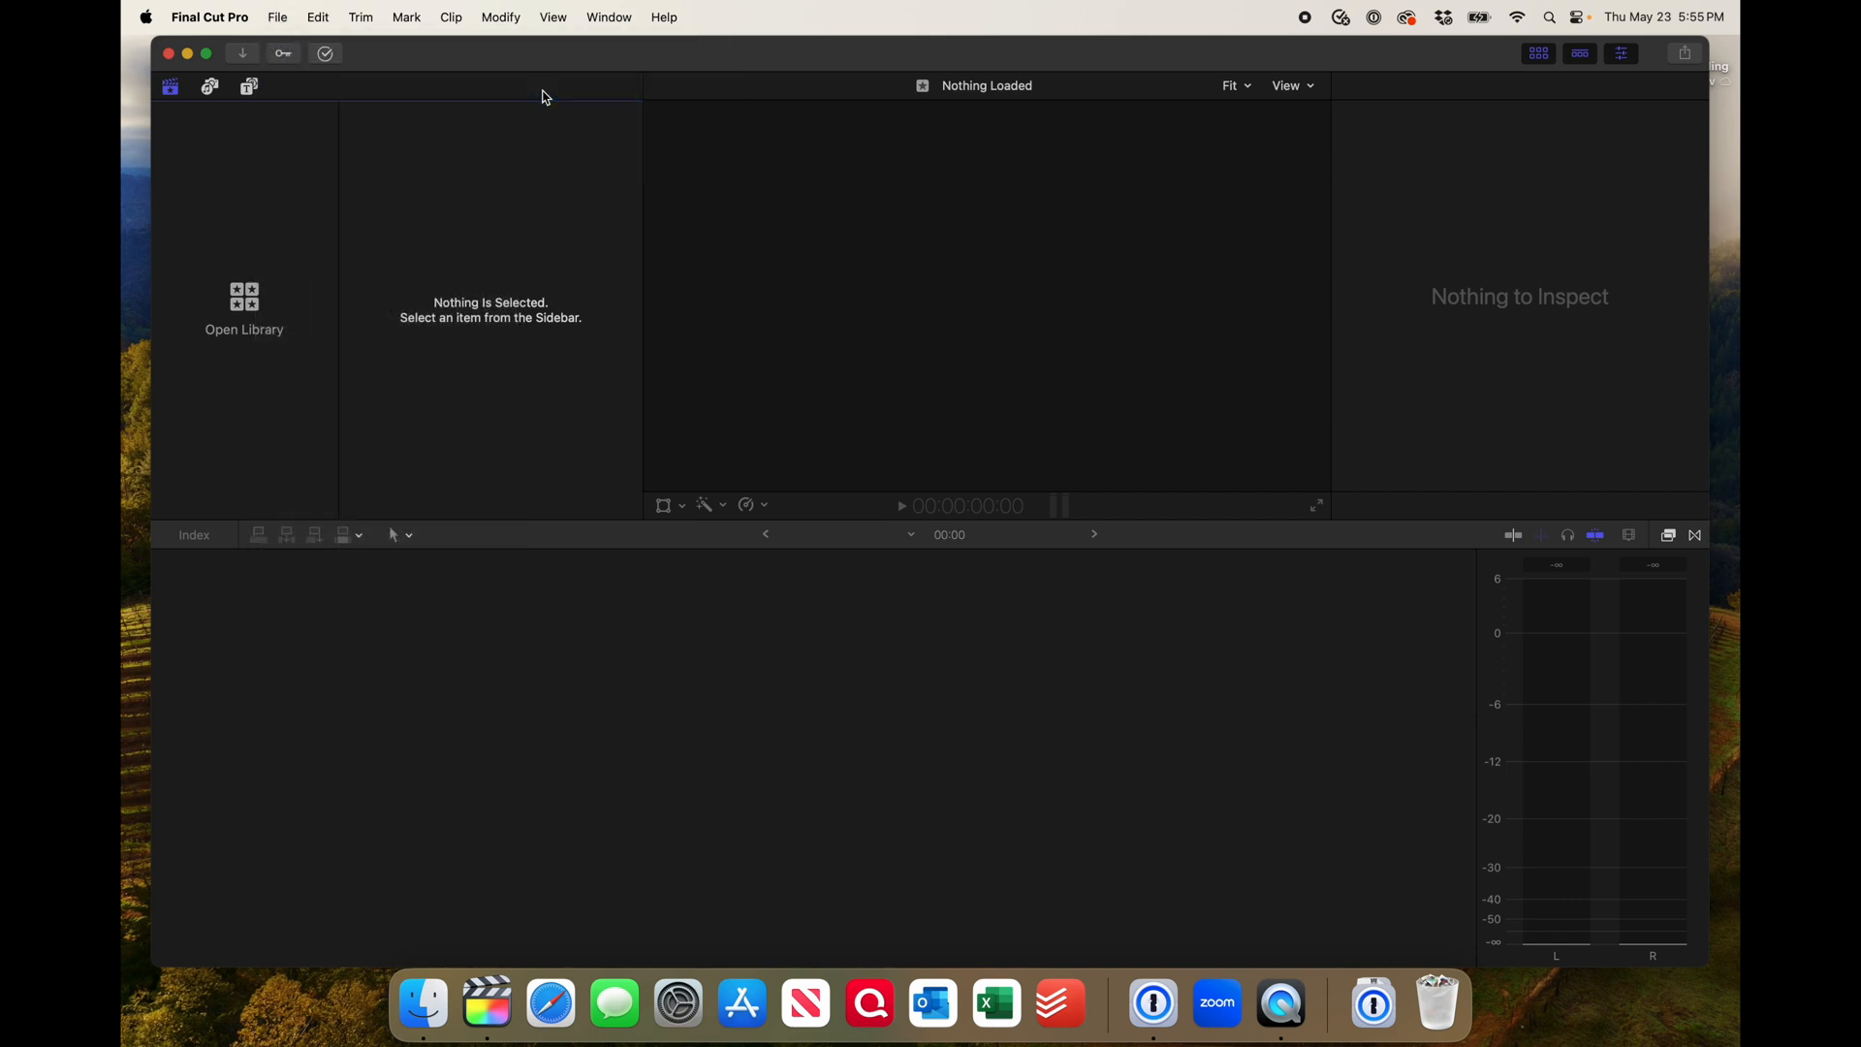
type("36")
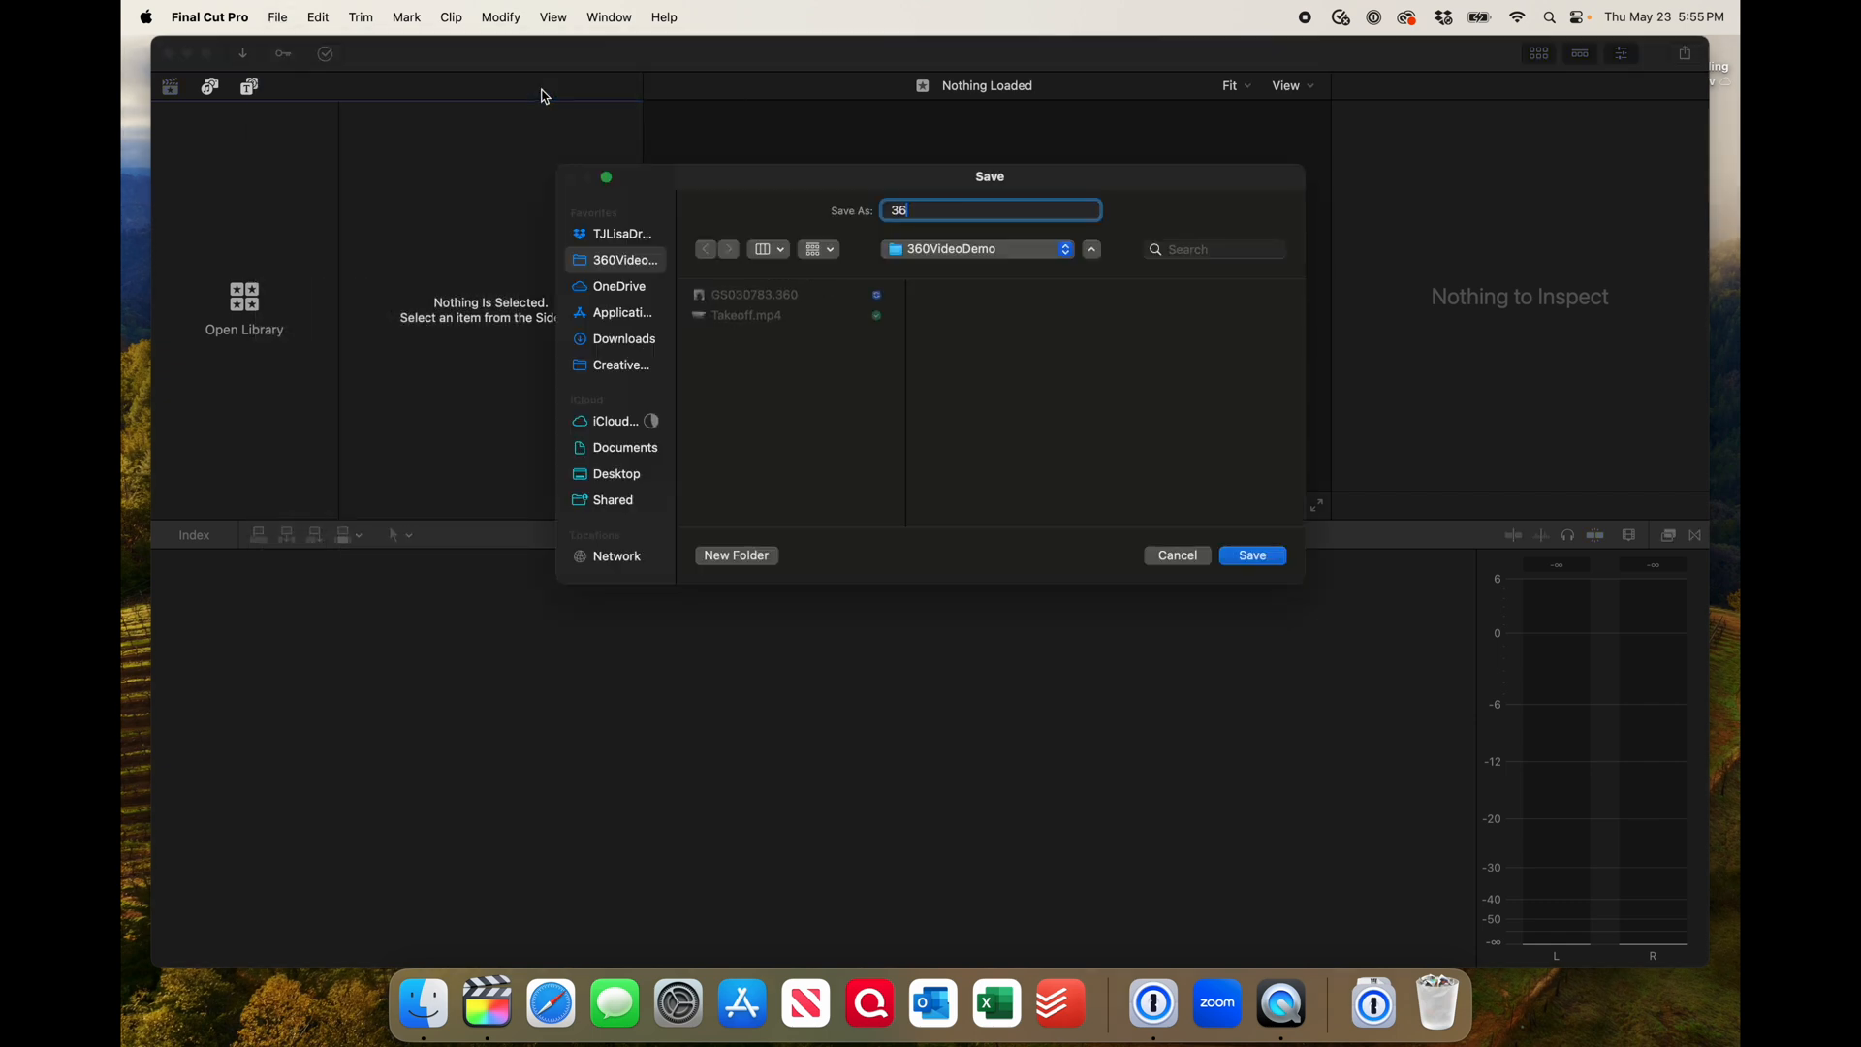
type("0DemopLib")
key("BackSpace")
left_click(1268, 555)
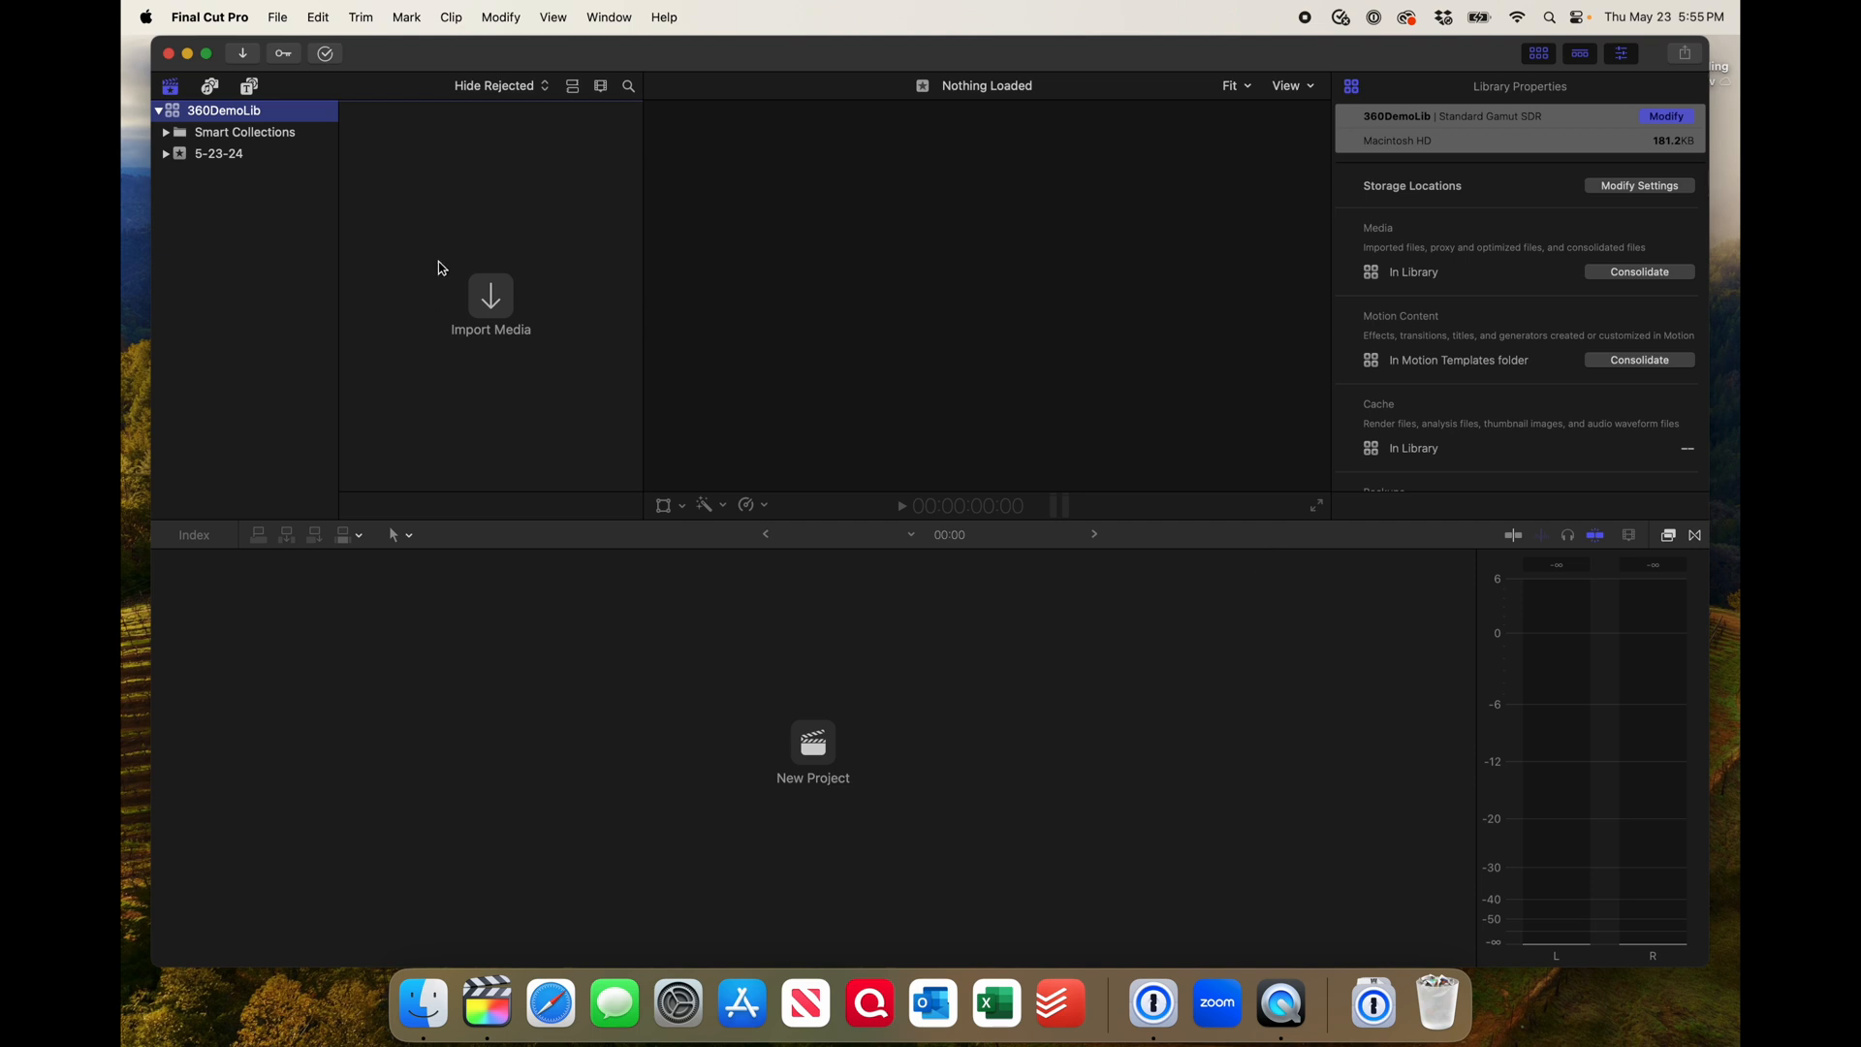
Create a 4K project named FlatDemo in the 5-23-24 event, at 3840x2160 and 30p, and select it in the browser
left_click(222, 155)
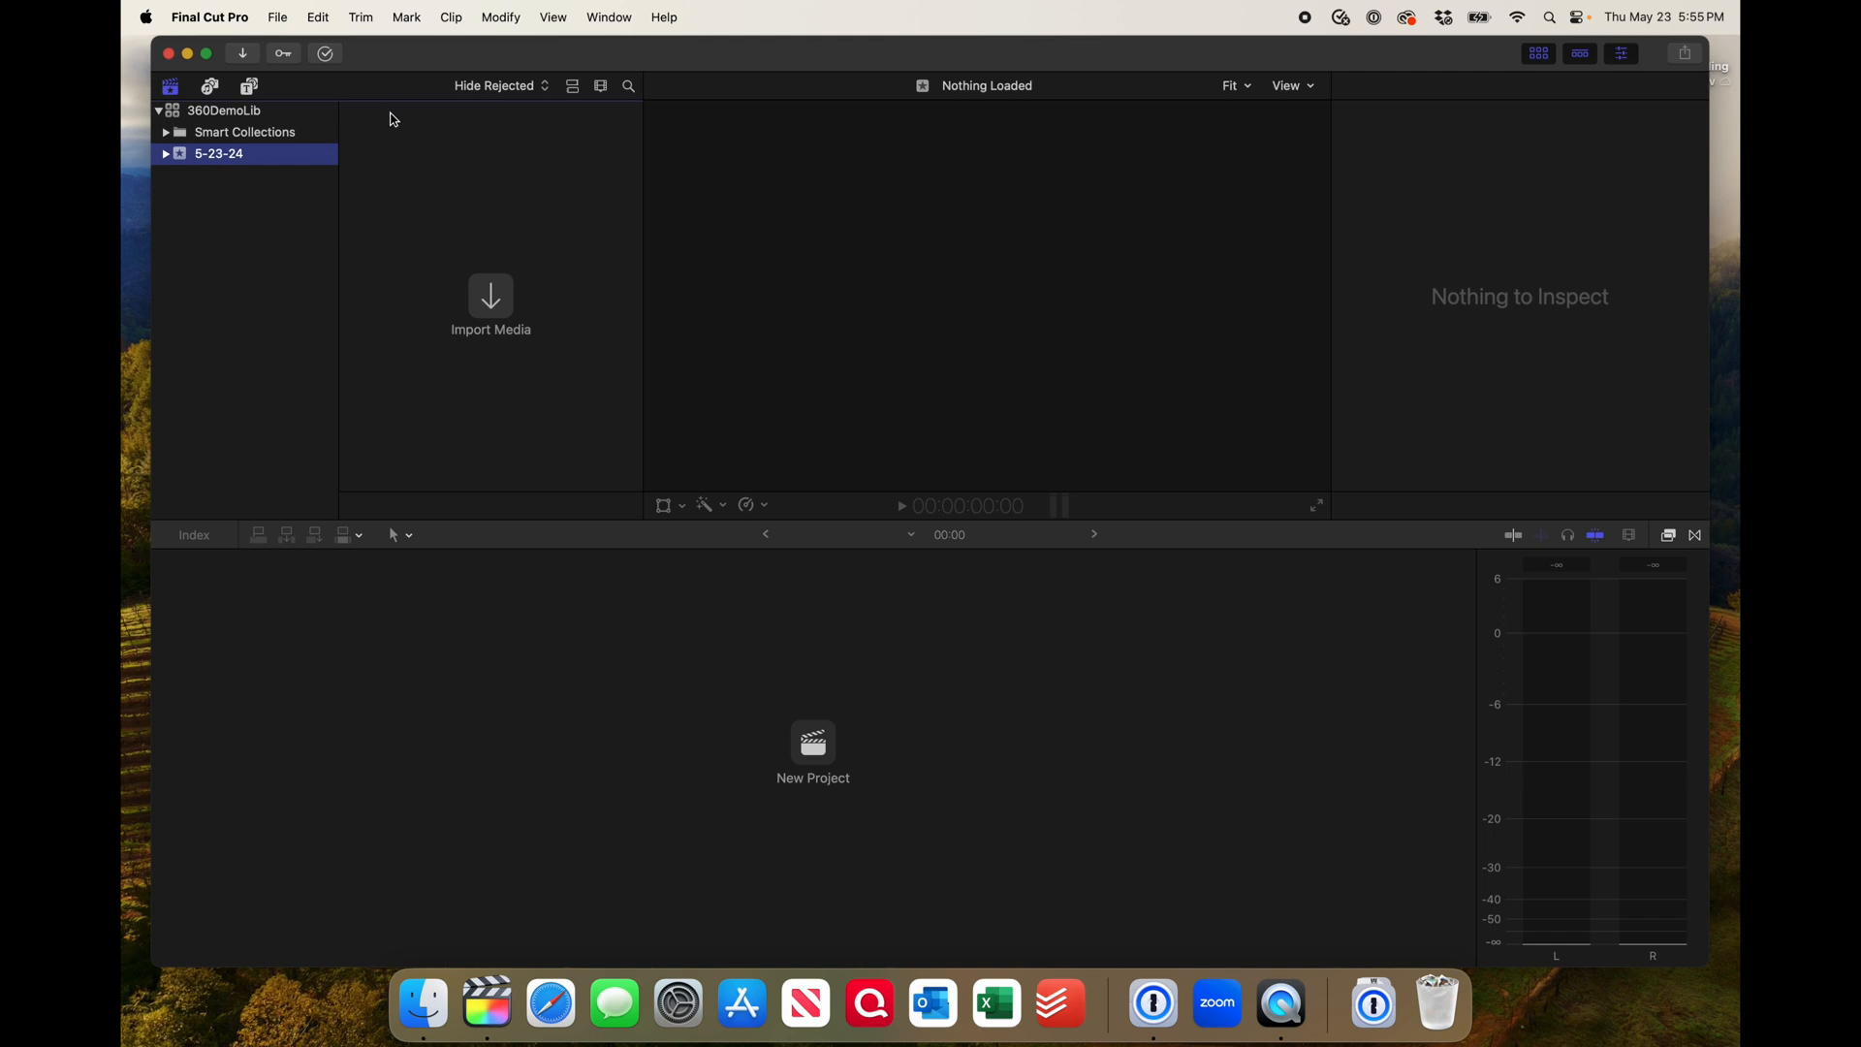
left_click(278, 18)
mouse_move(394, 51)
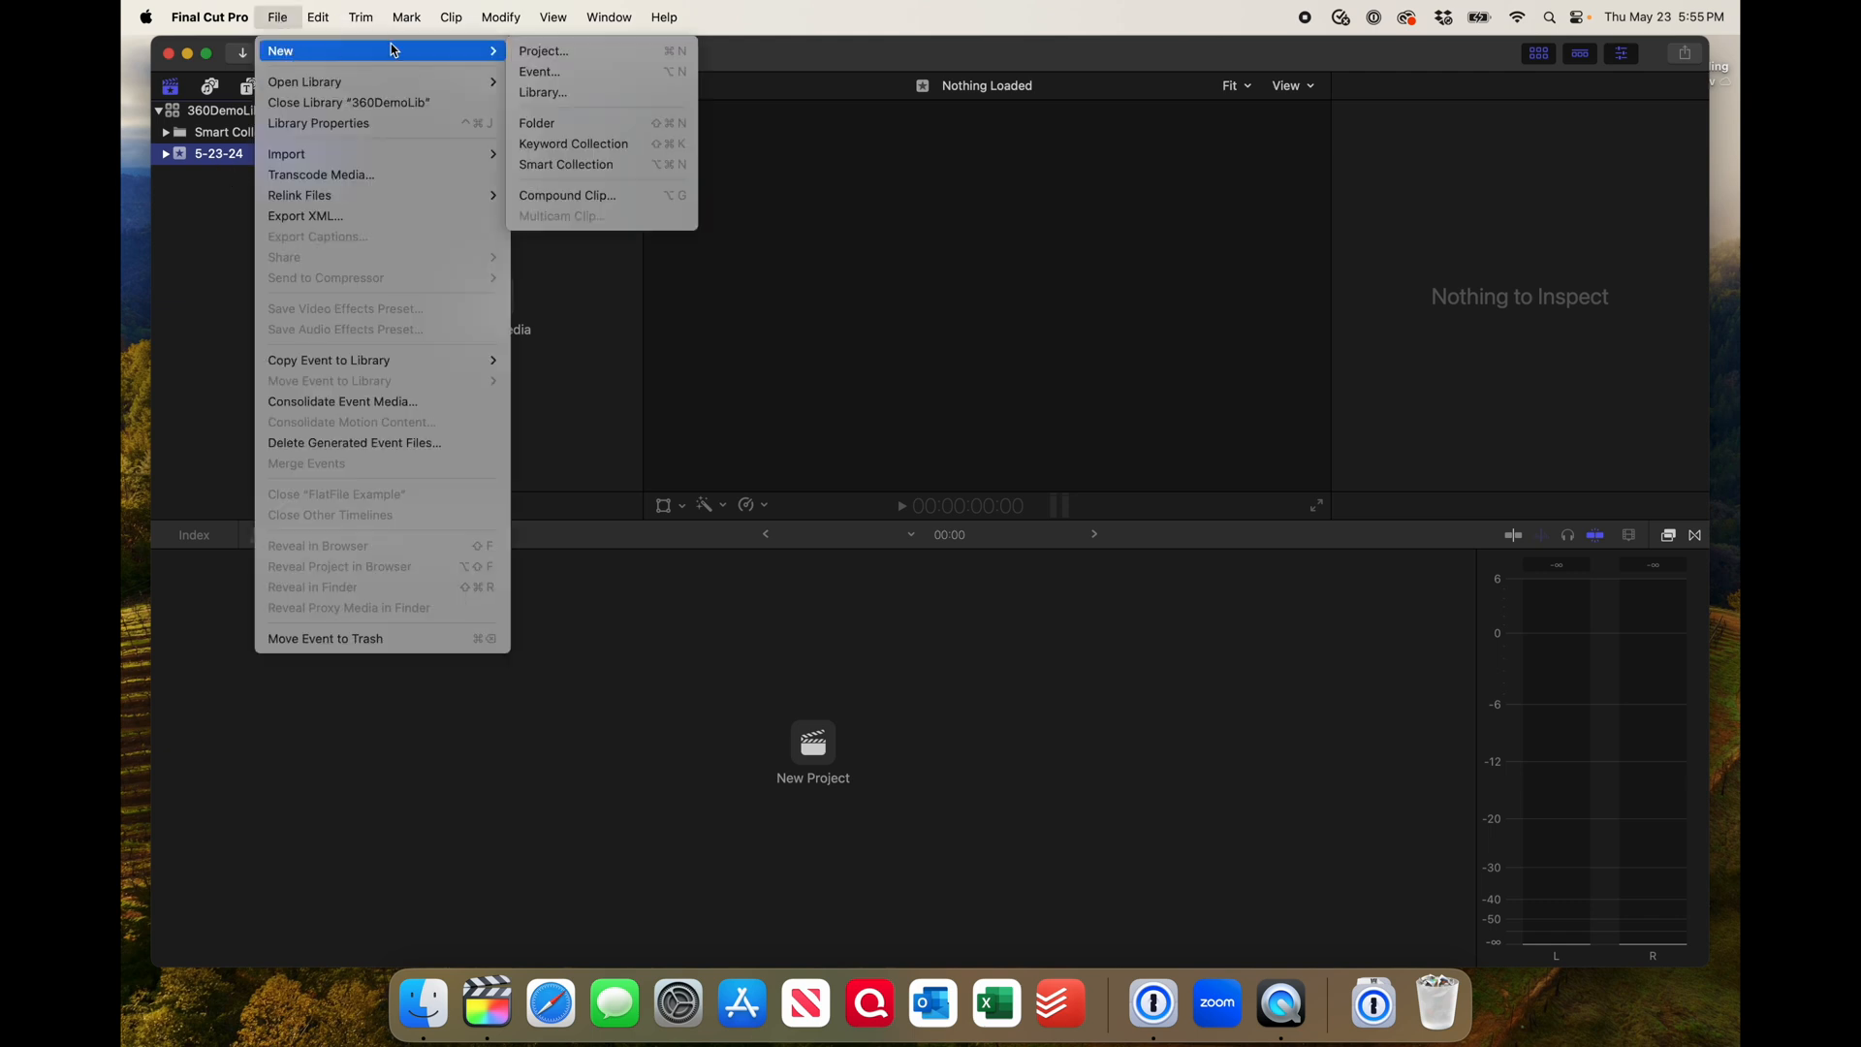
left_click(583, 52)
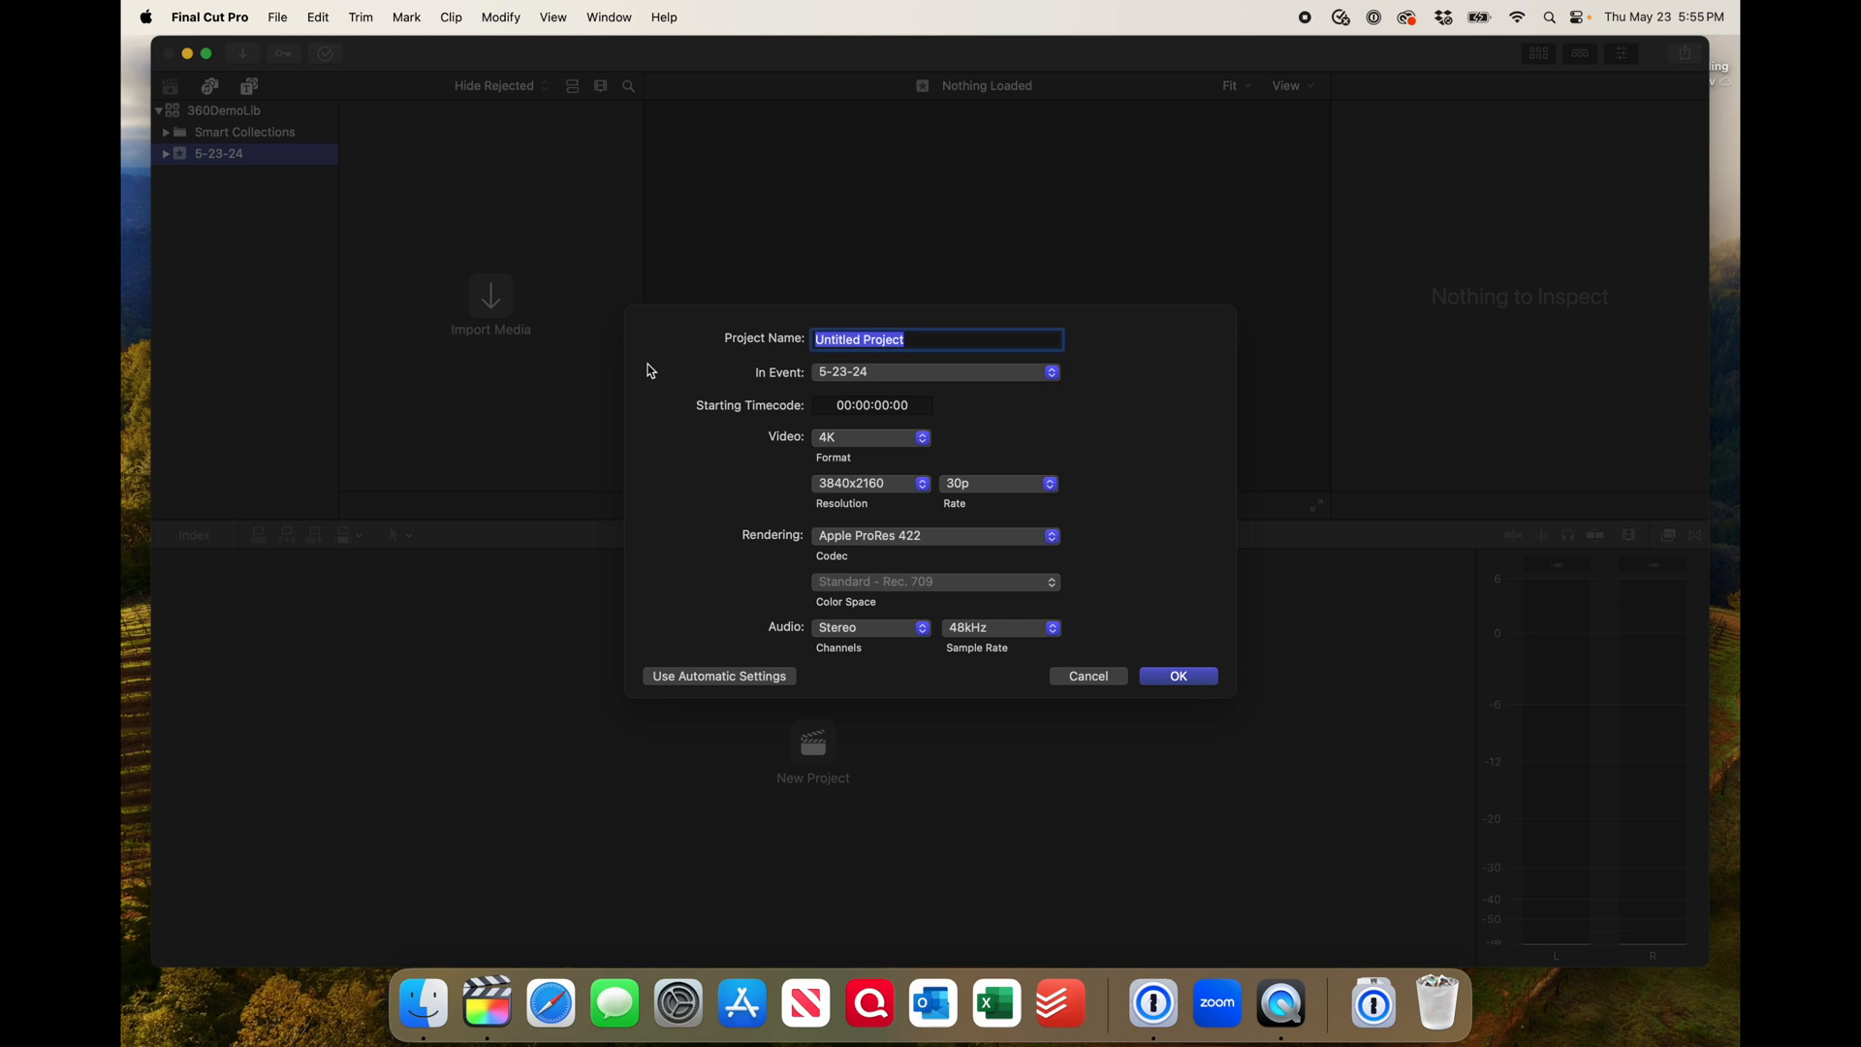
left_click(928, 442)
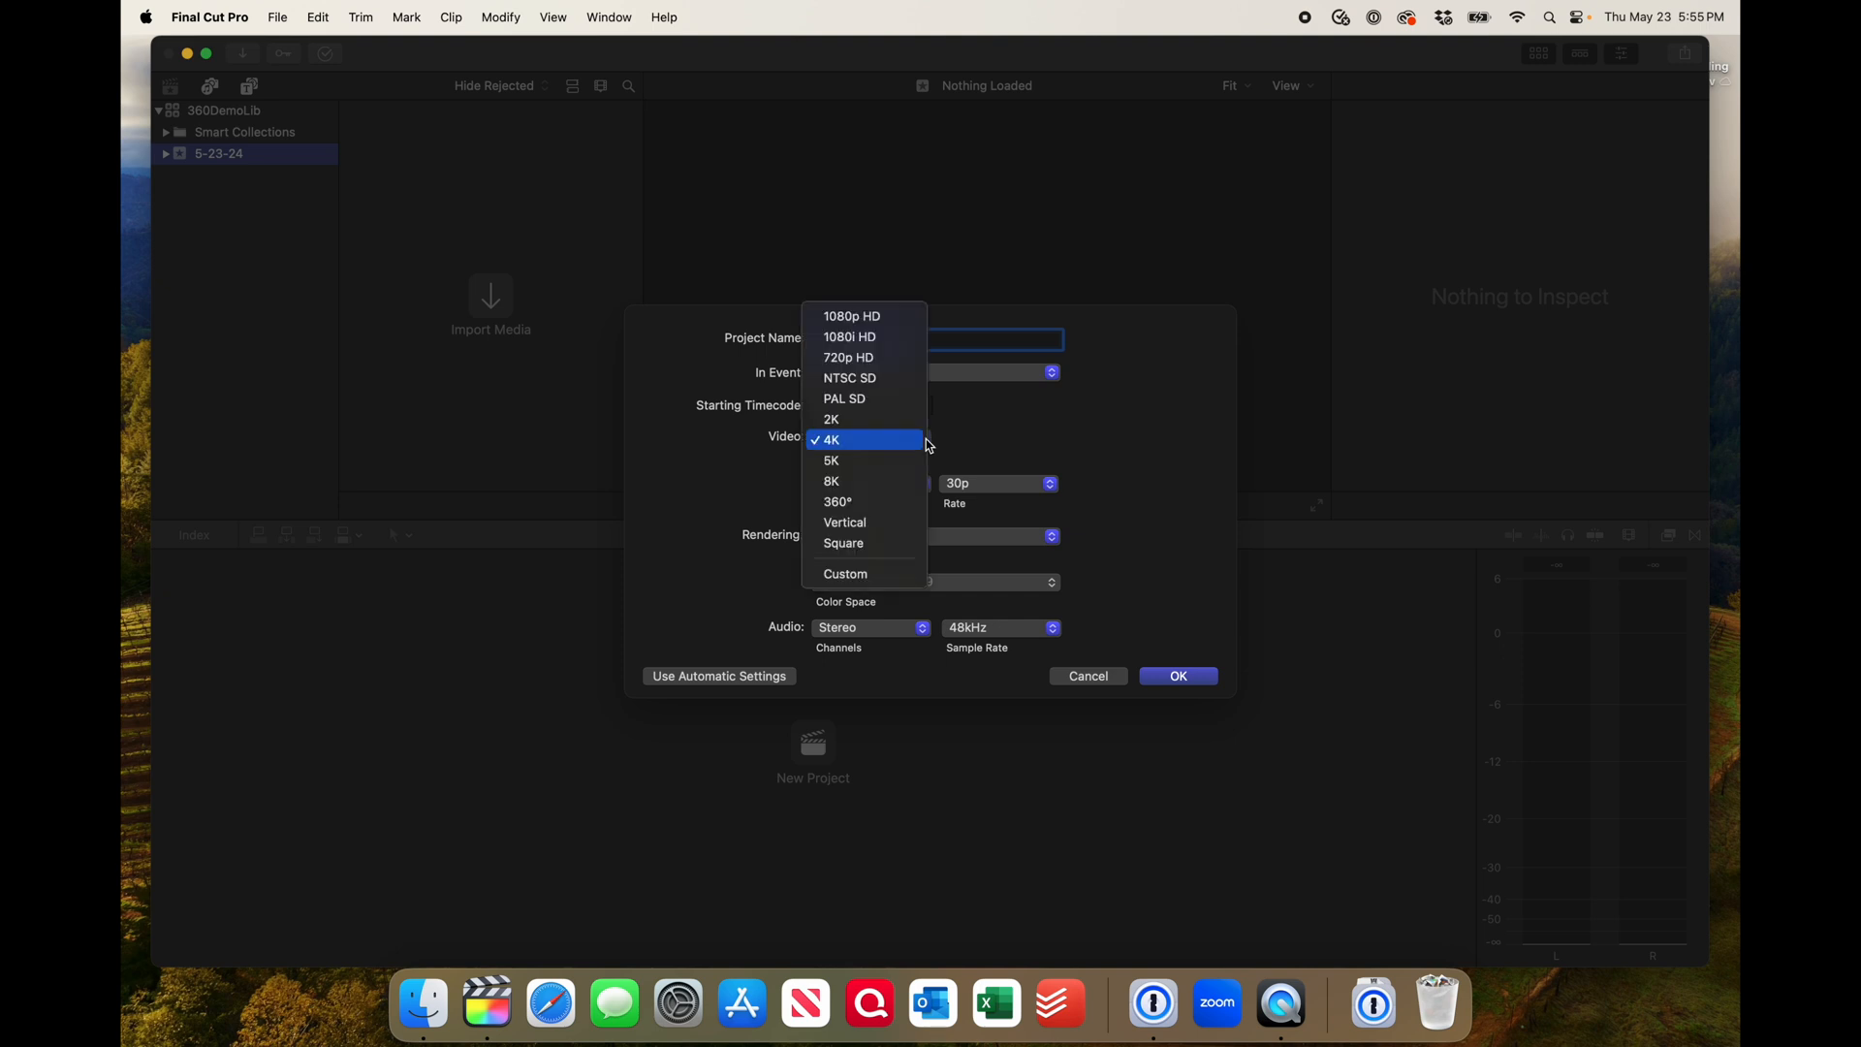
left_click(1016, 423)
type("F")
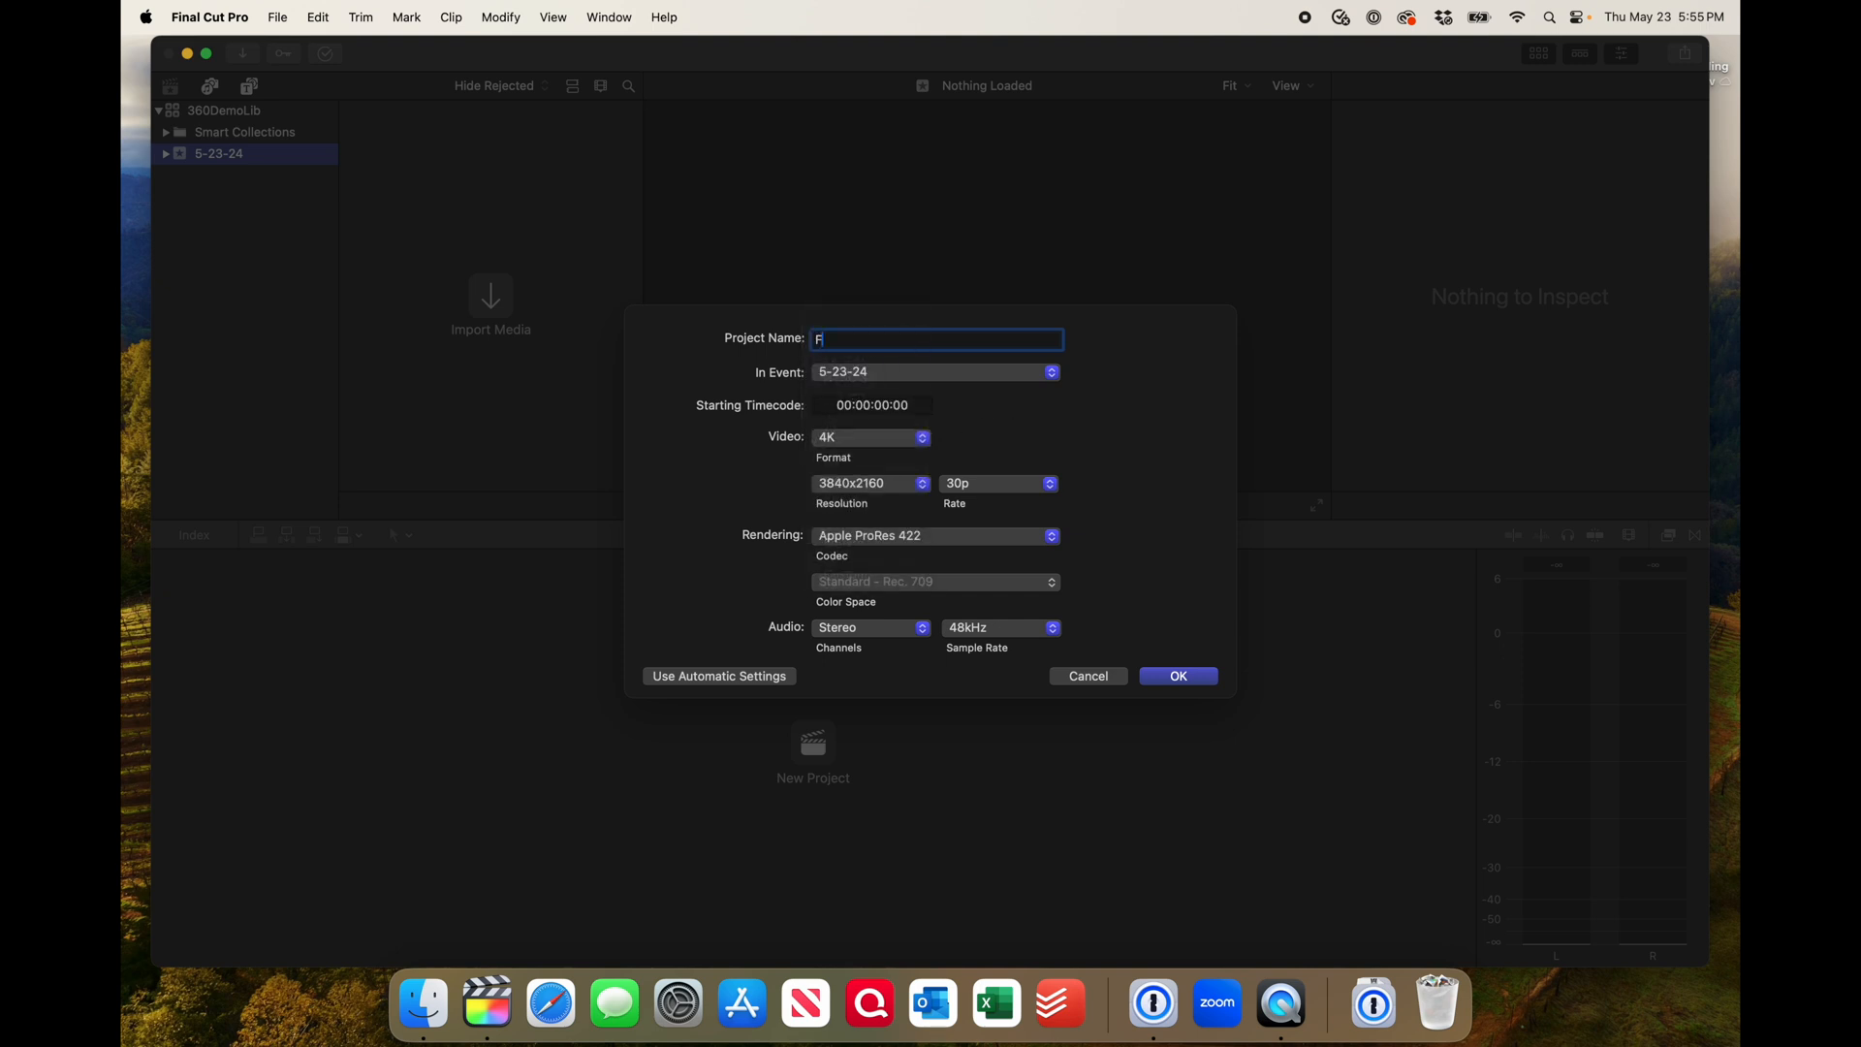
type("latDemo")
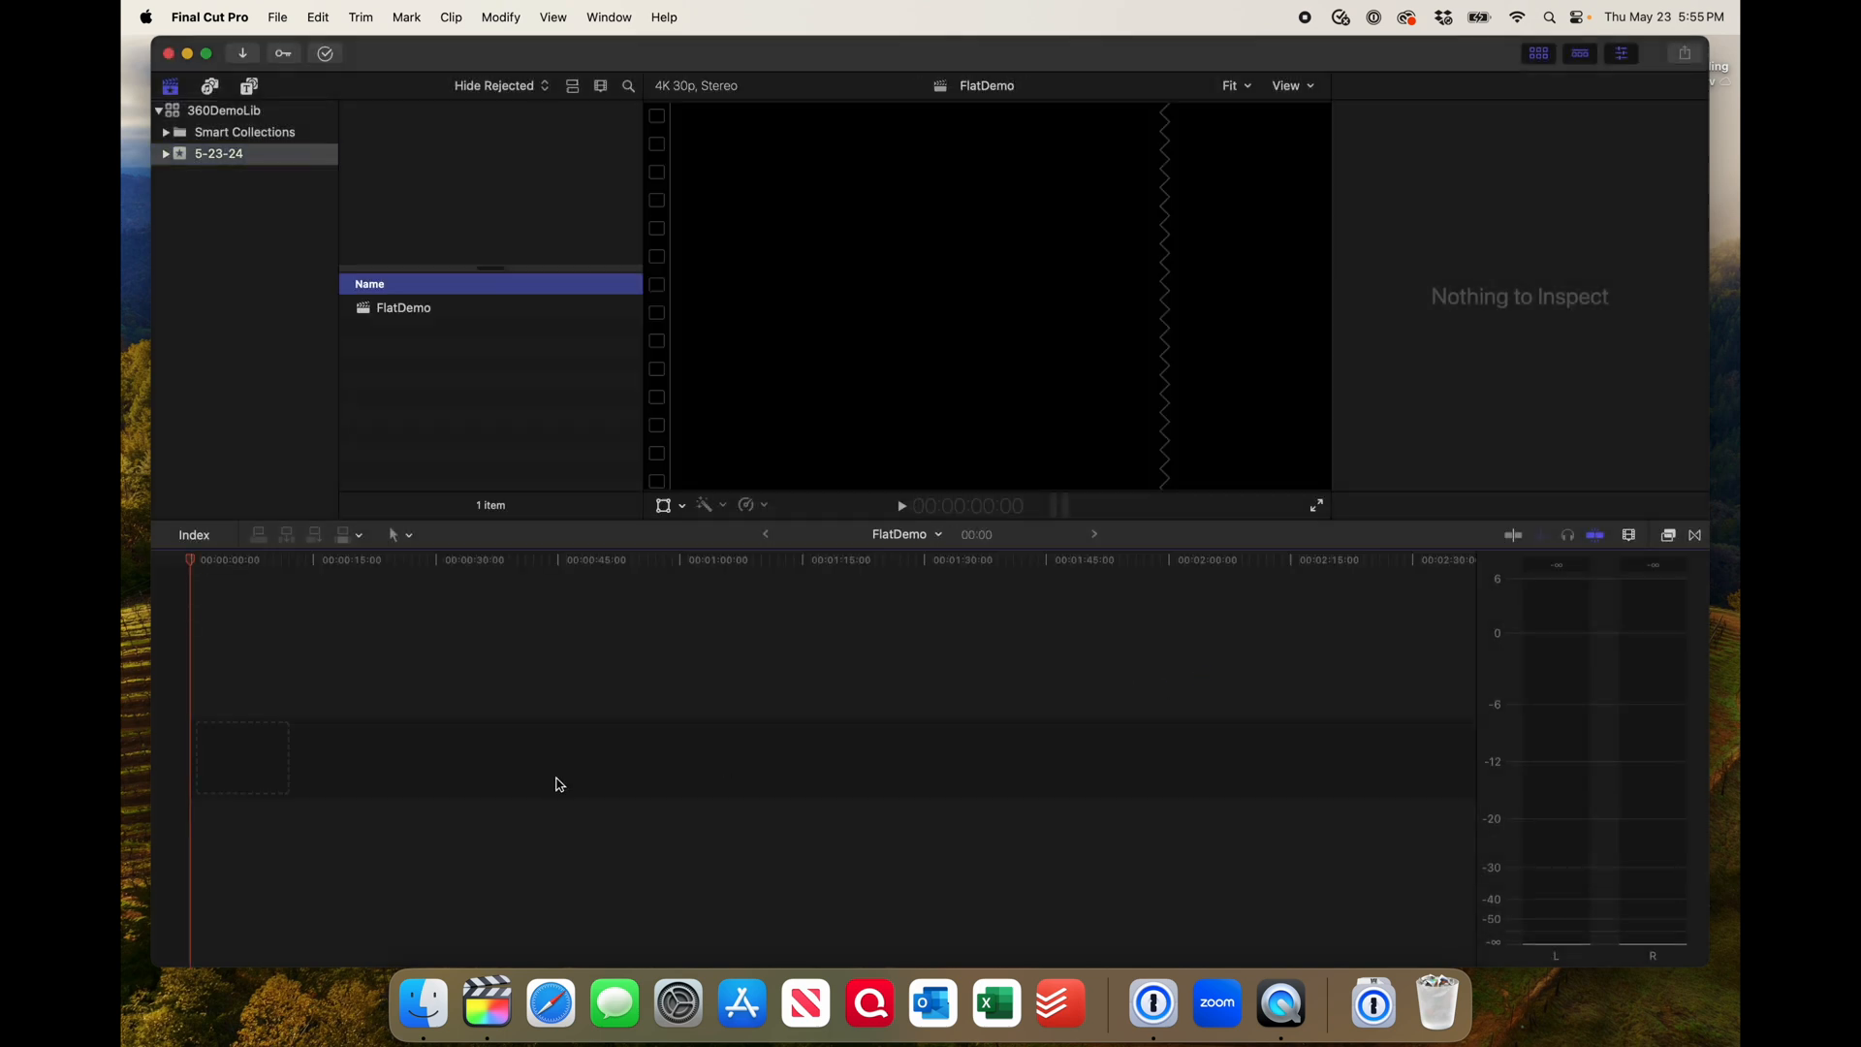
left_click(422, 317)
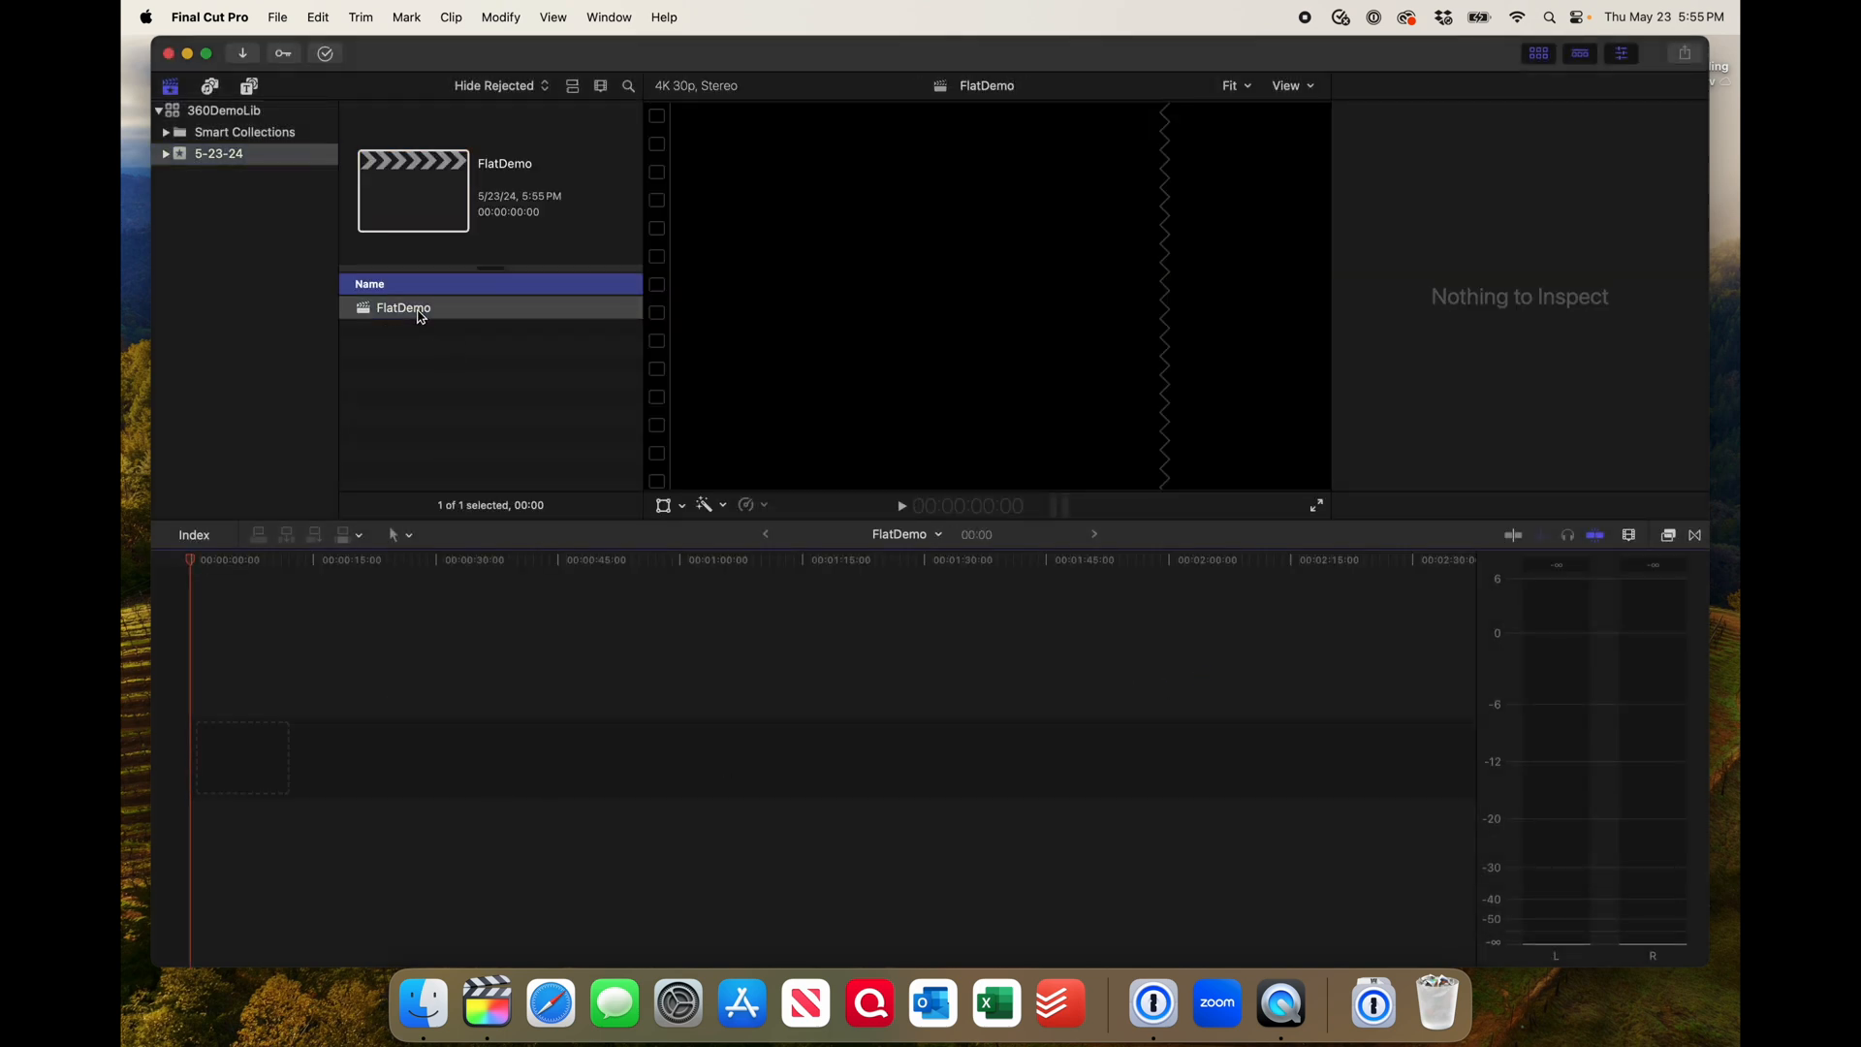
Import Takeoff.mp4 from the 360VideoDemo folder in Finder into the 5-23-24 event
left_click(424, 996)
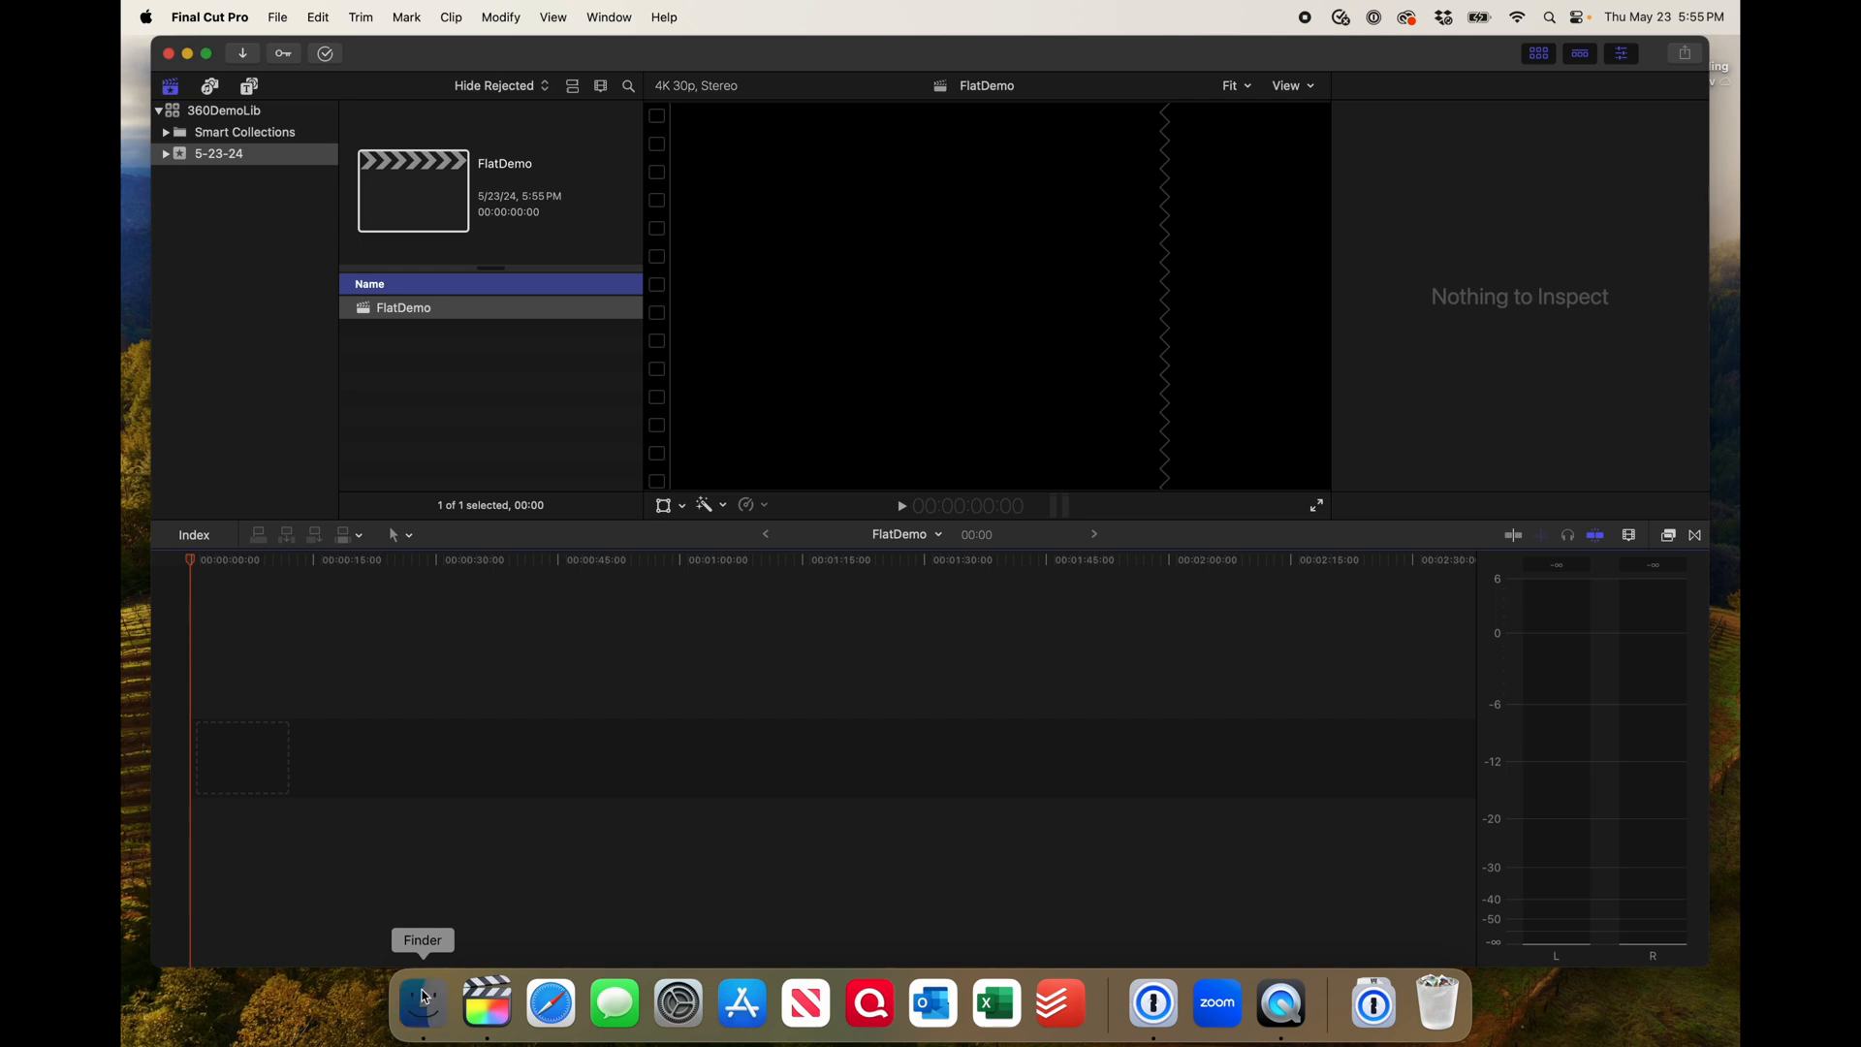
left_click(291, 263)
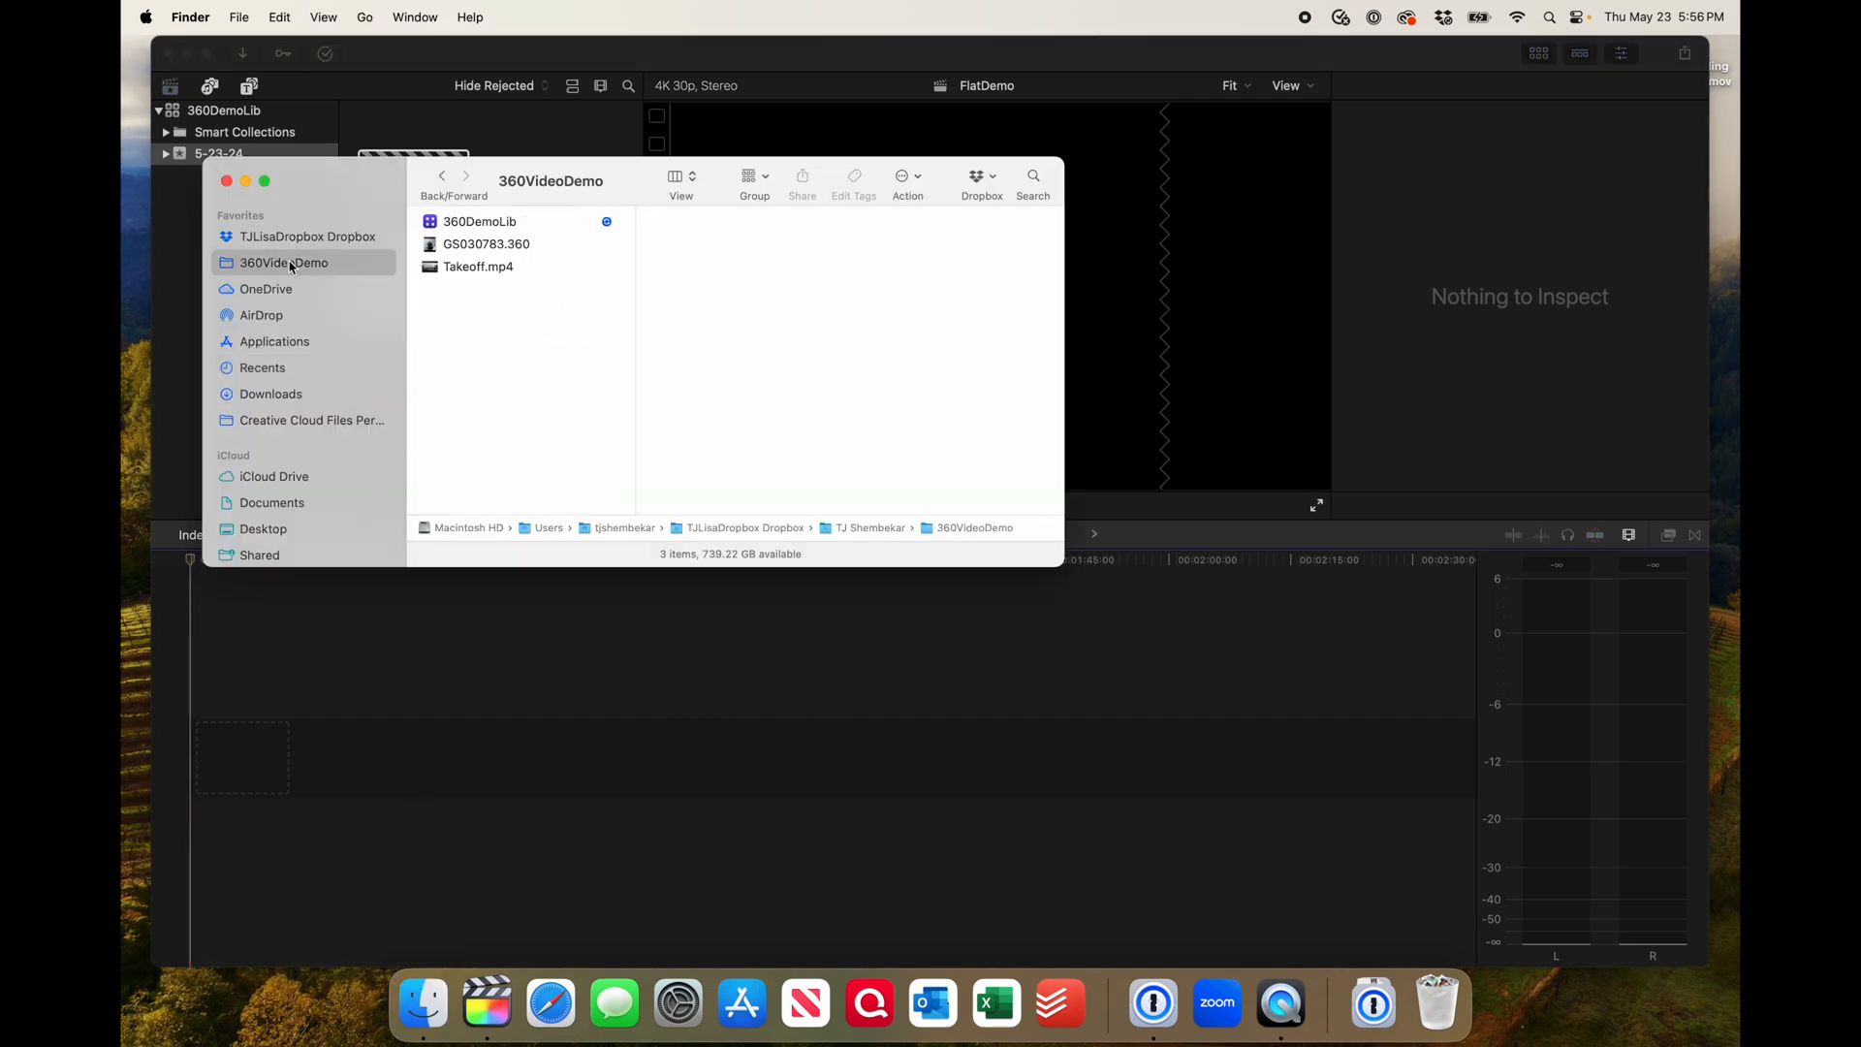
left_click_drag(395, 194, 983, 424)
left_click(1063, 501)
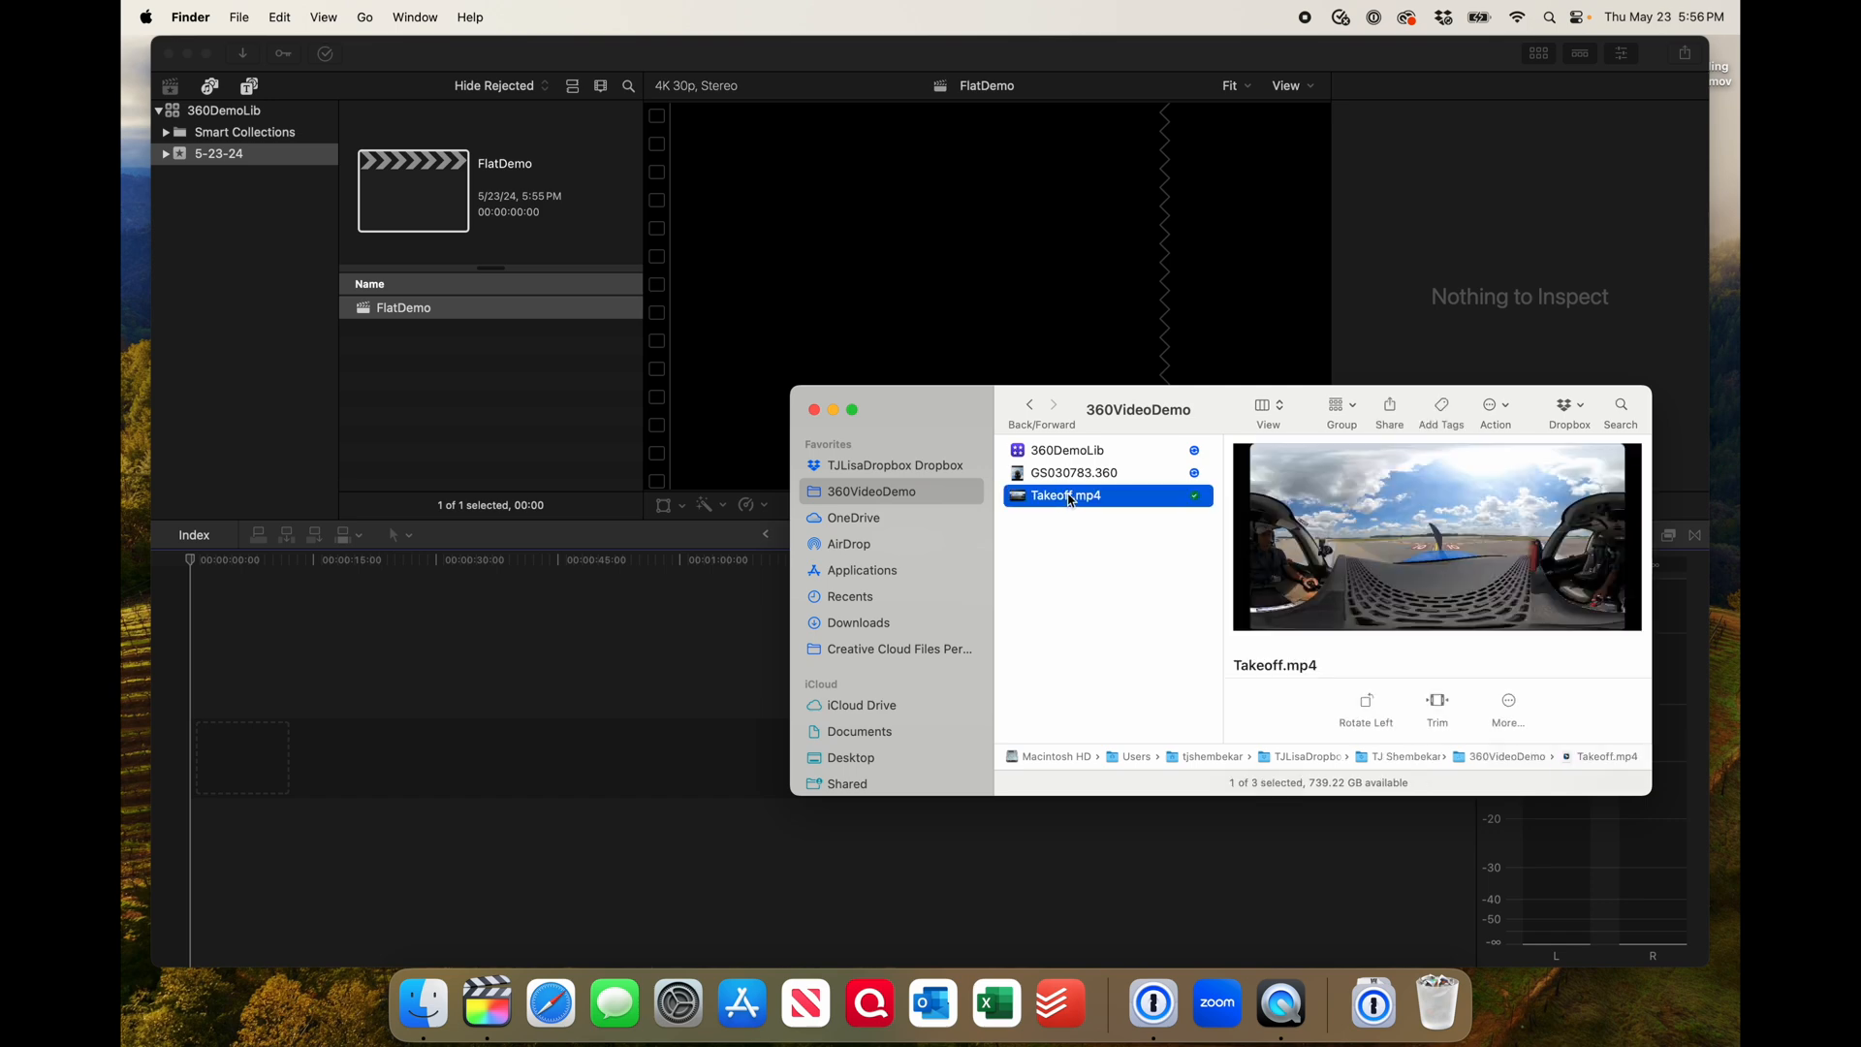
left_click_drag(1059, 502, 540, 395)
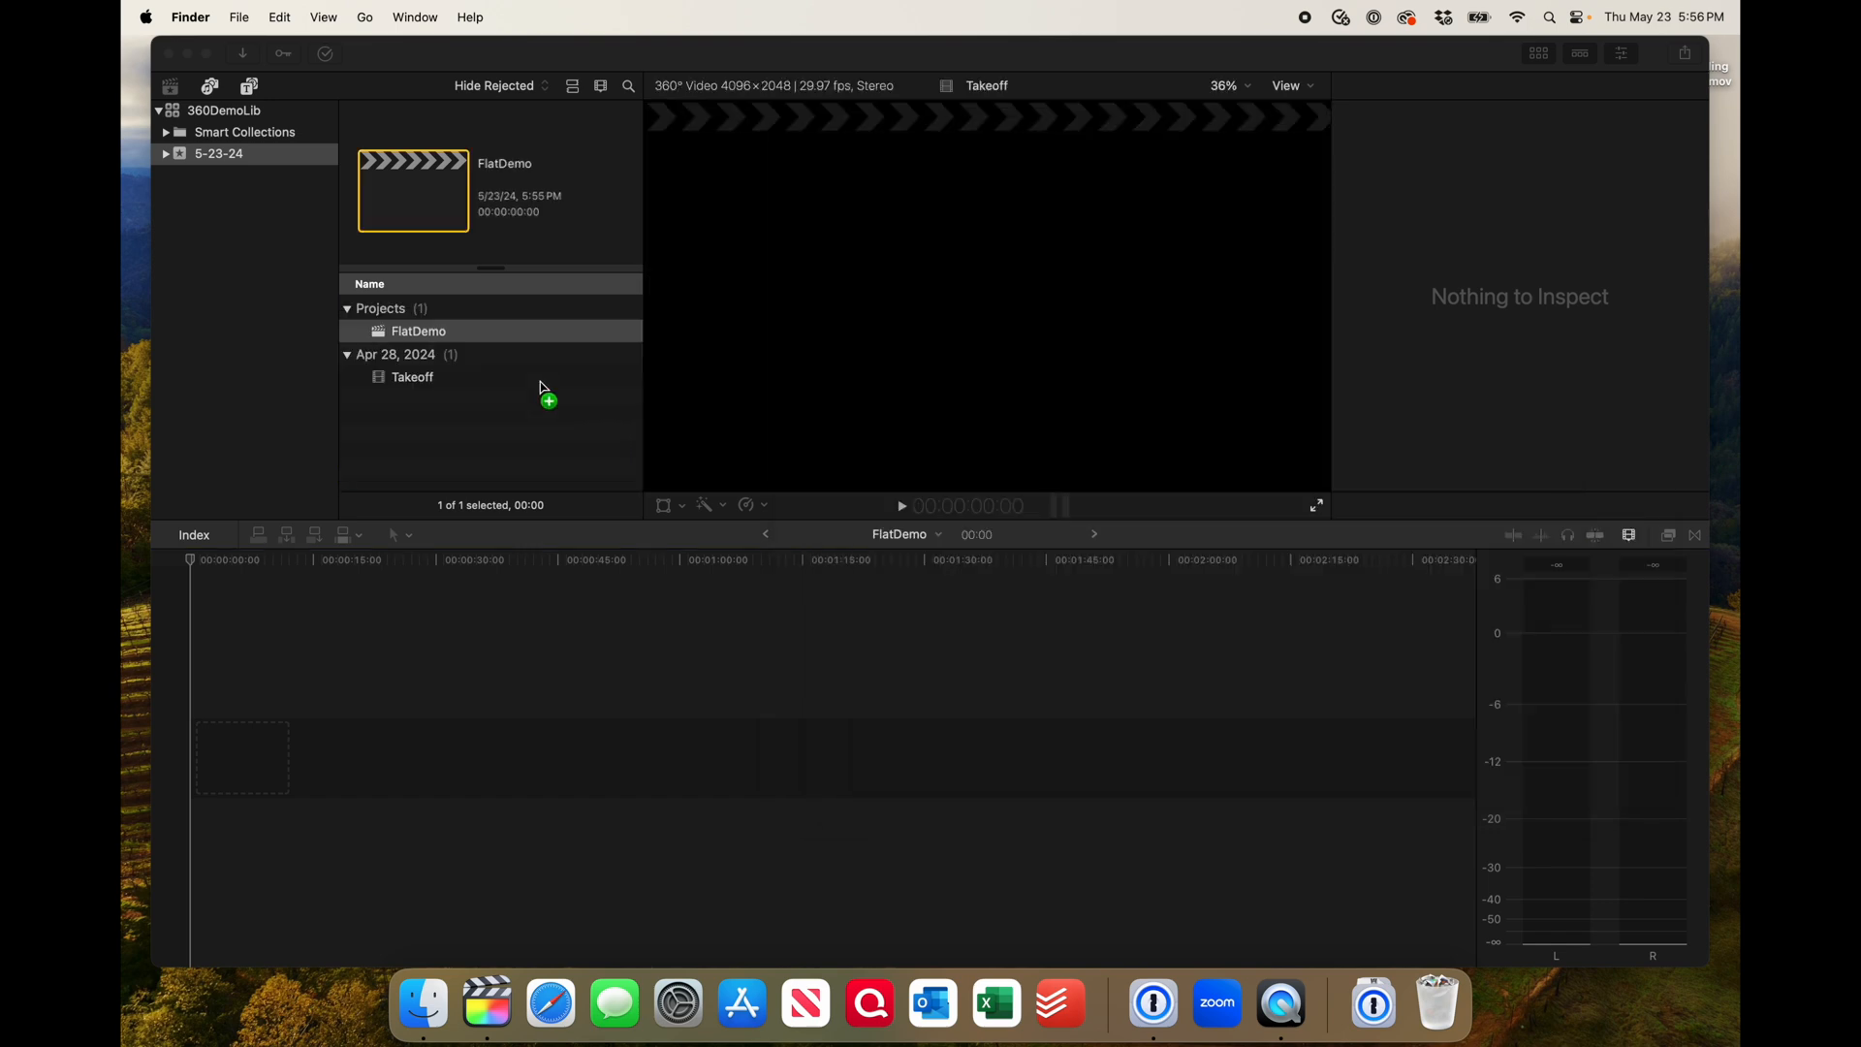
Add the Takeoff clip to the start of the FlatDemo timeline and lower its audio volume to -∞ dB
left_click(417, 382)
left_click_drag(417, 385, 350, 761)
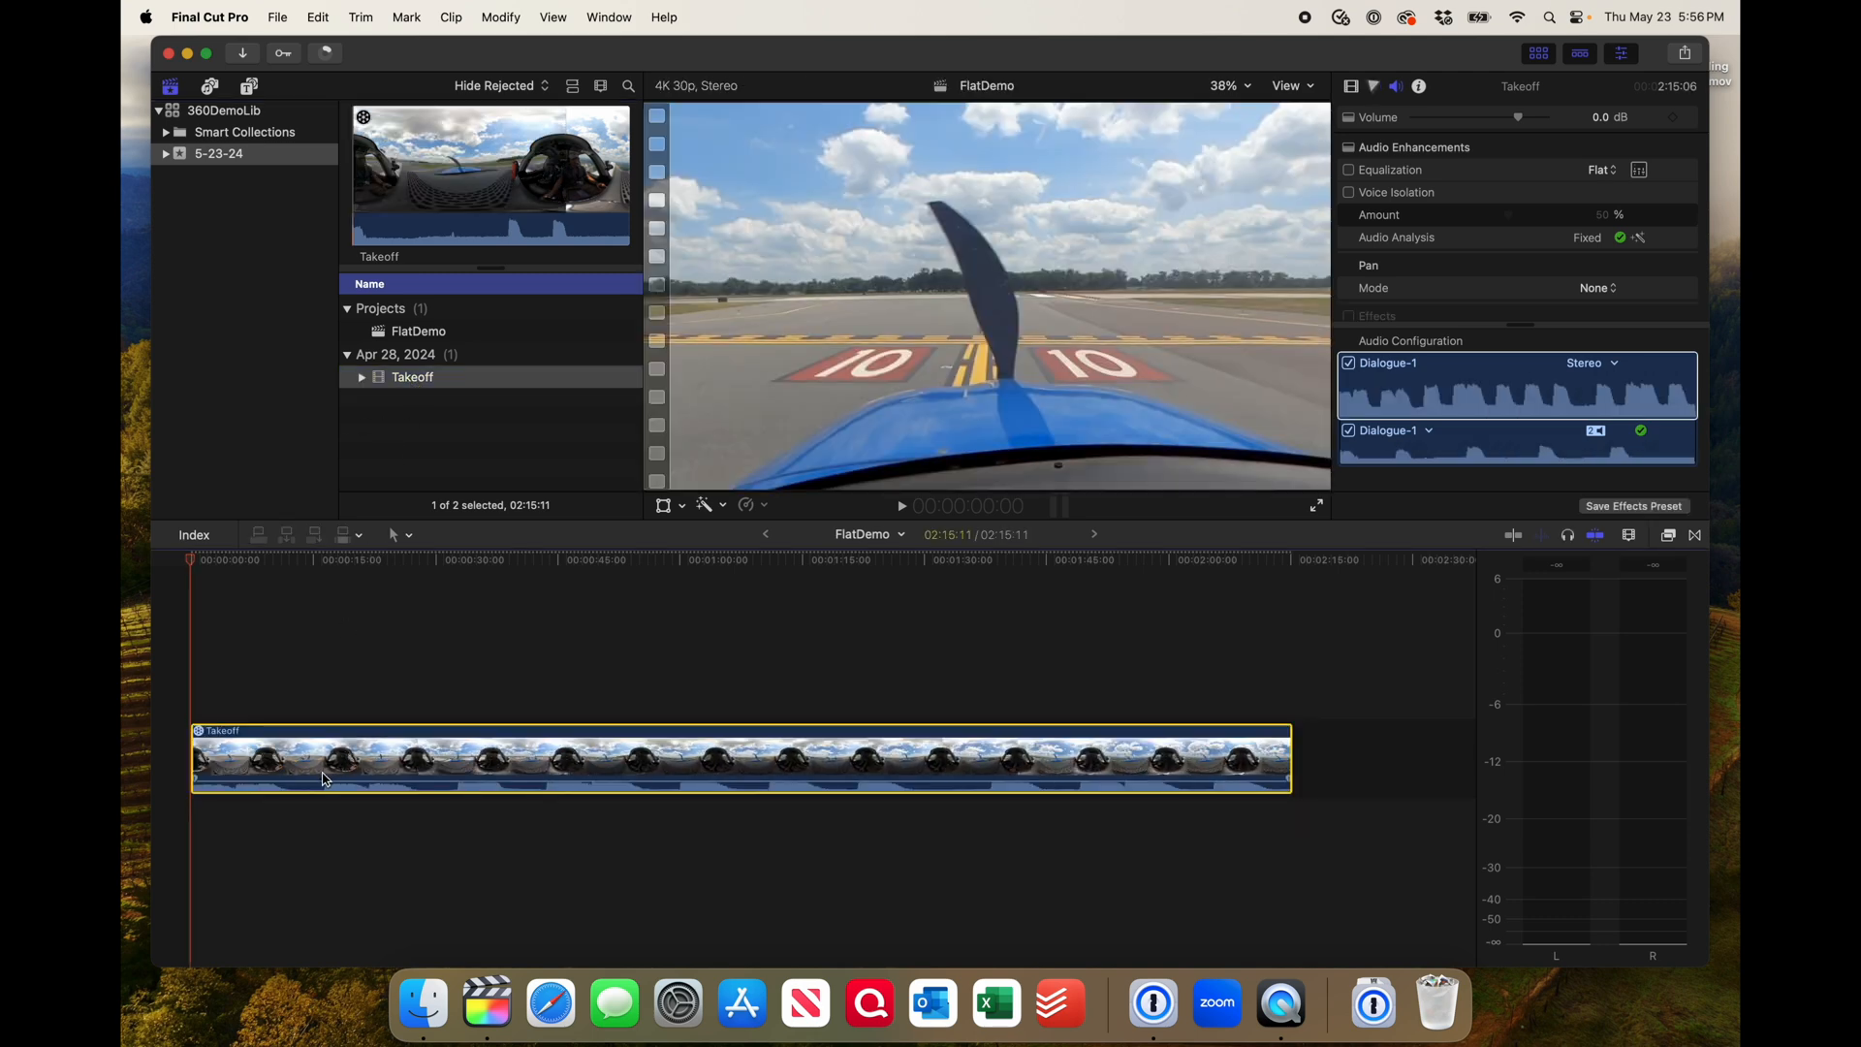
left_click_drag(323, 783, 320, 818)
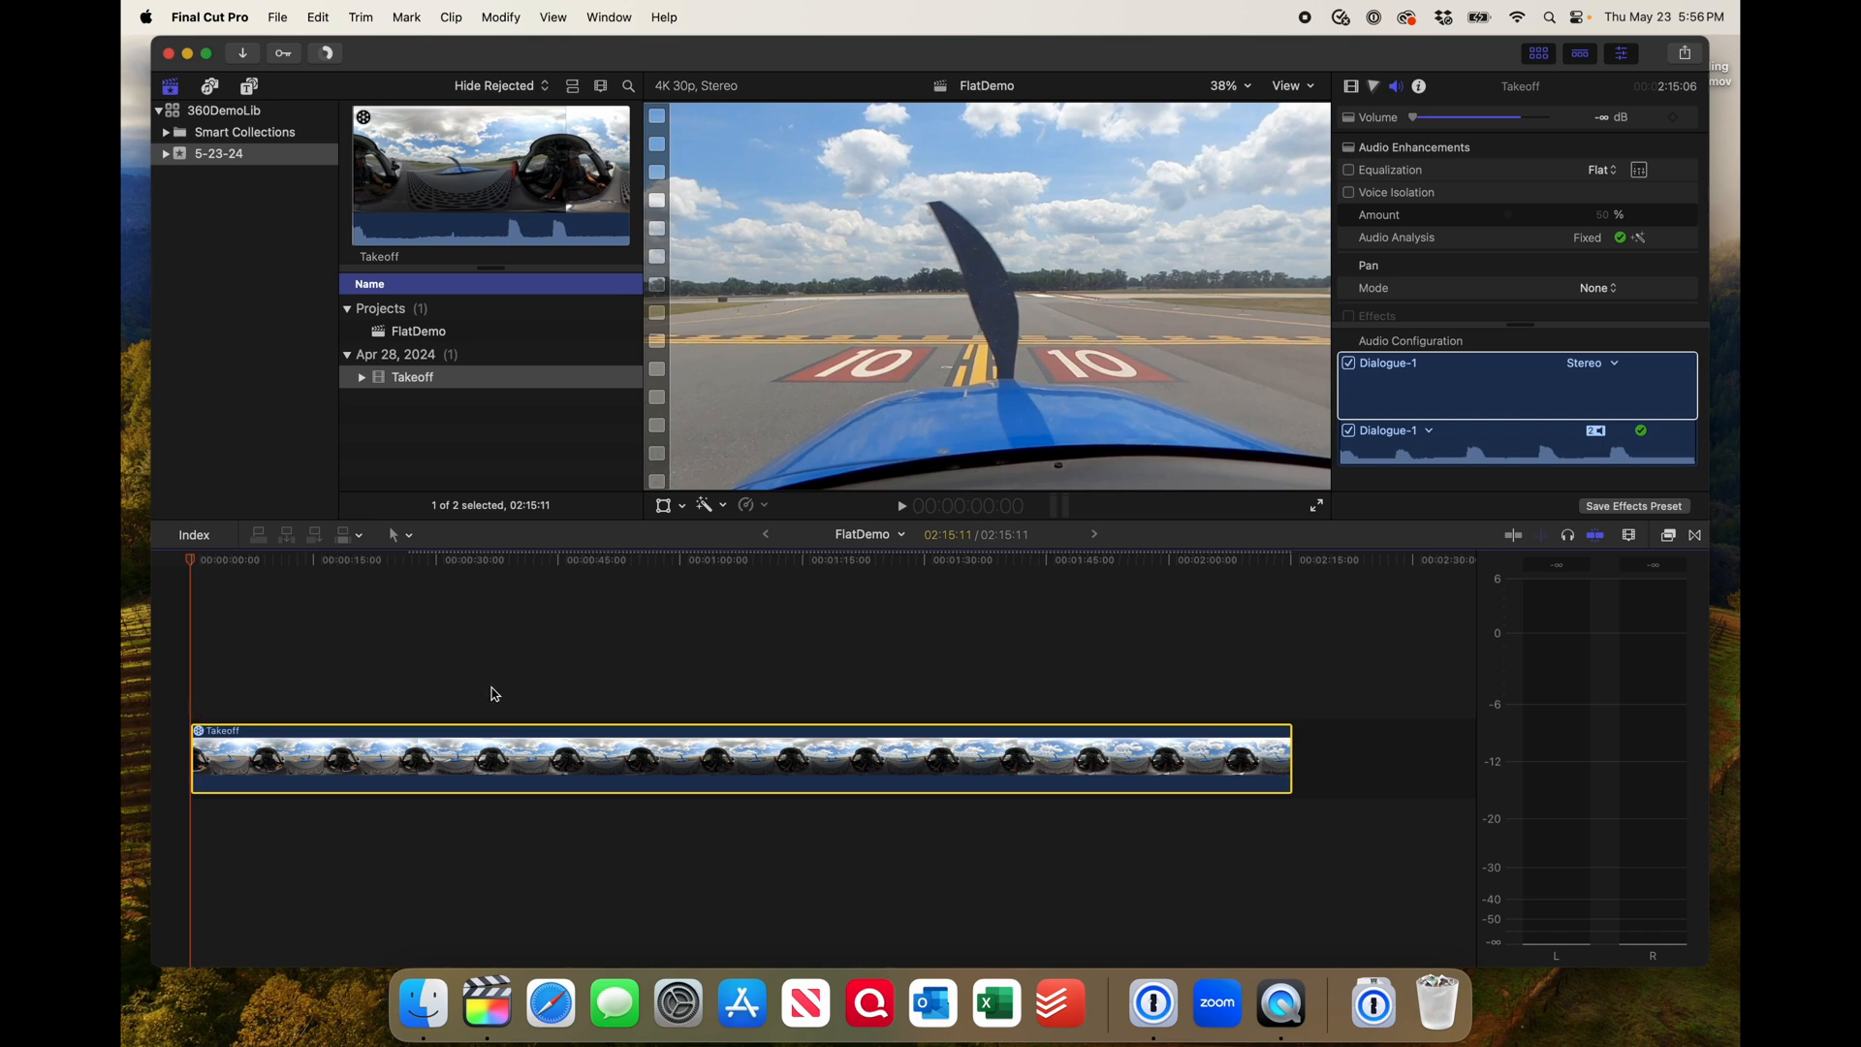
left_click(814, 339)
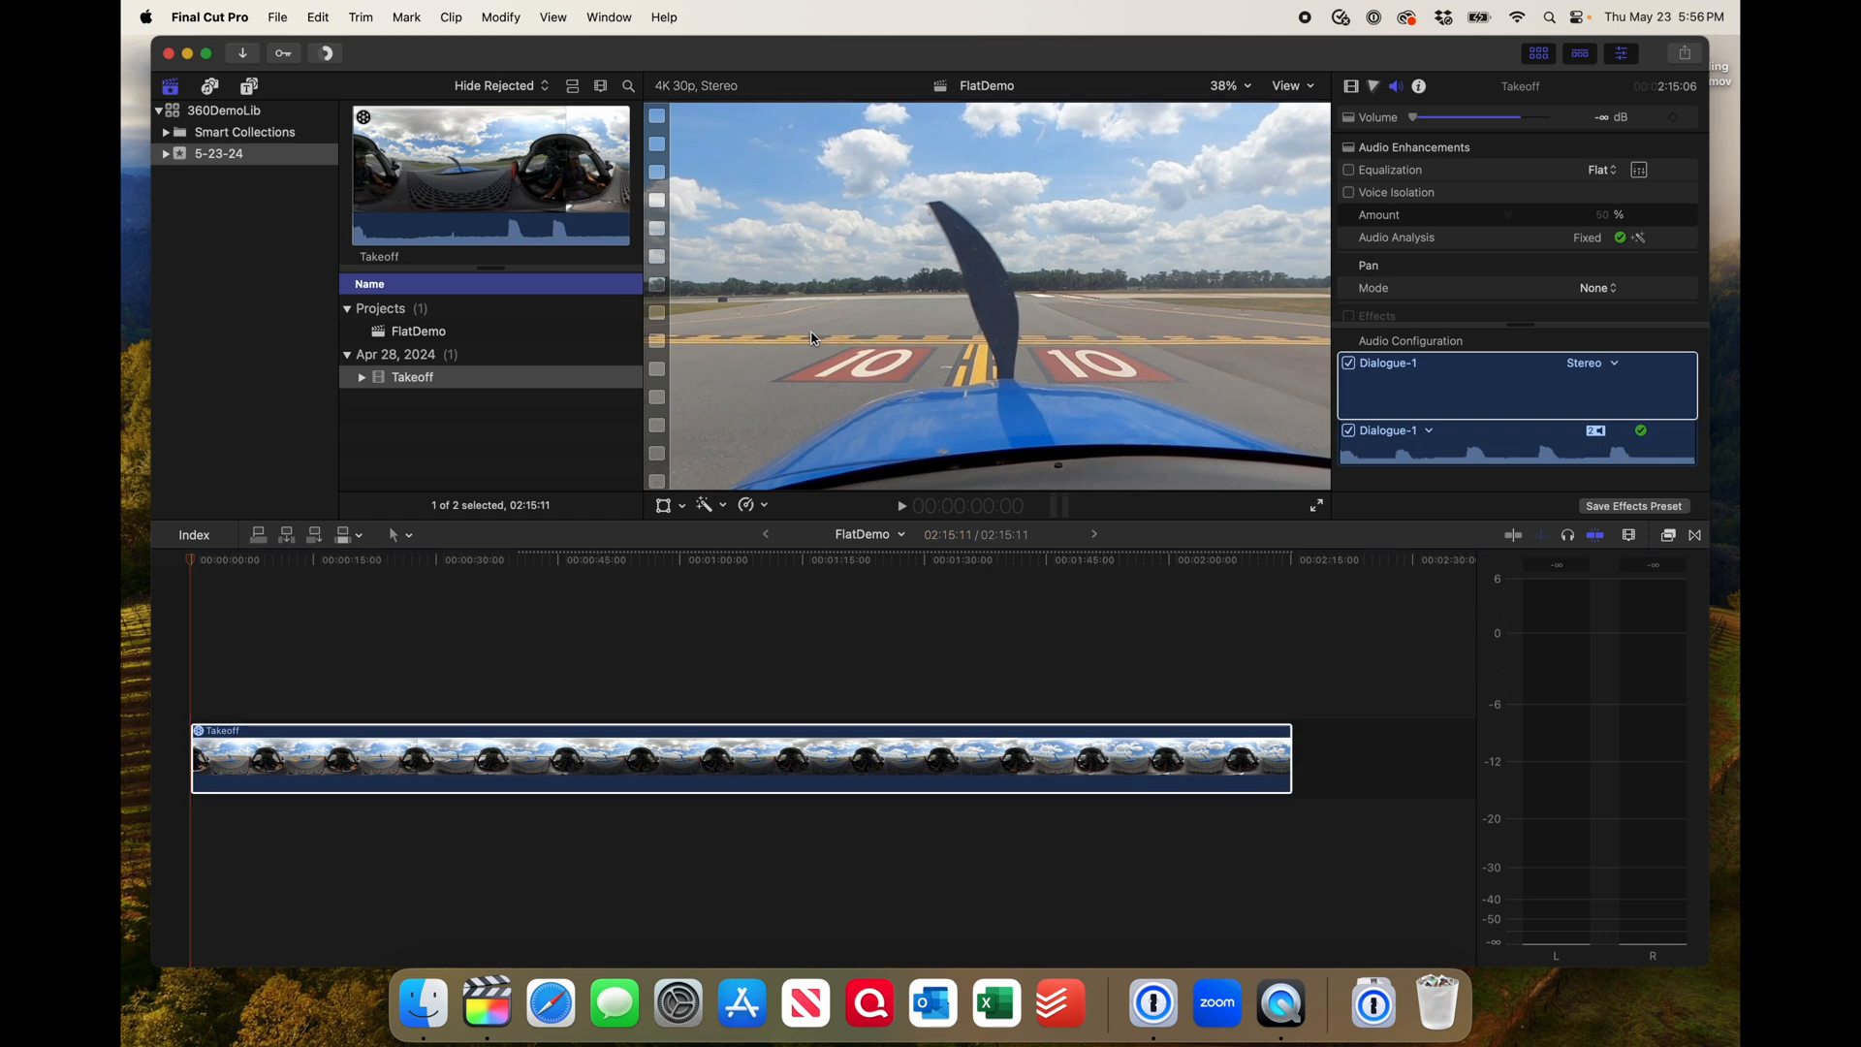
Reorient the Takeoff clip at the start of the timeline to face the pilot, at about -9° tilt and 182° pan
left_click(683, 506)
left_click(707, 531)
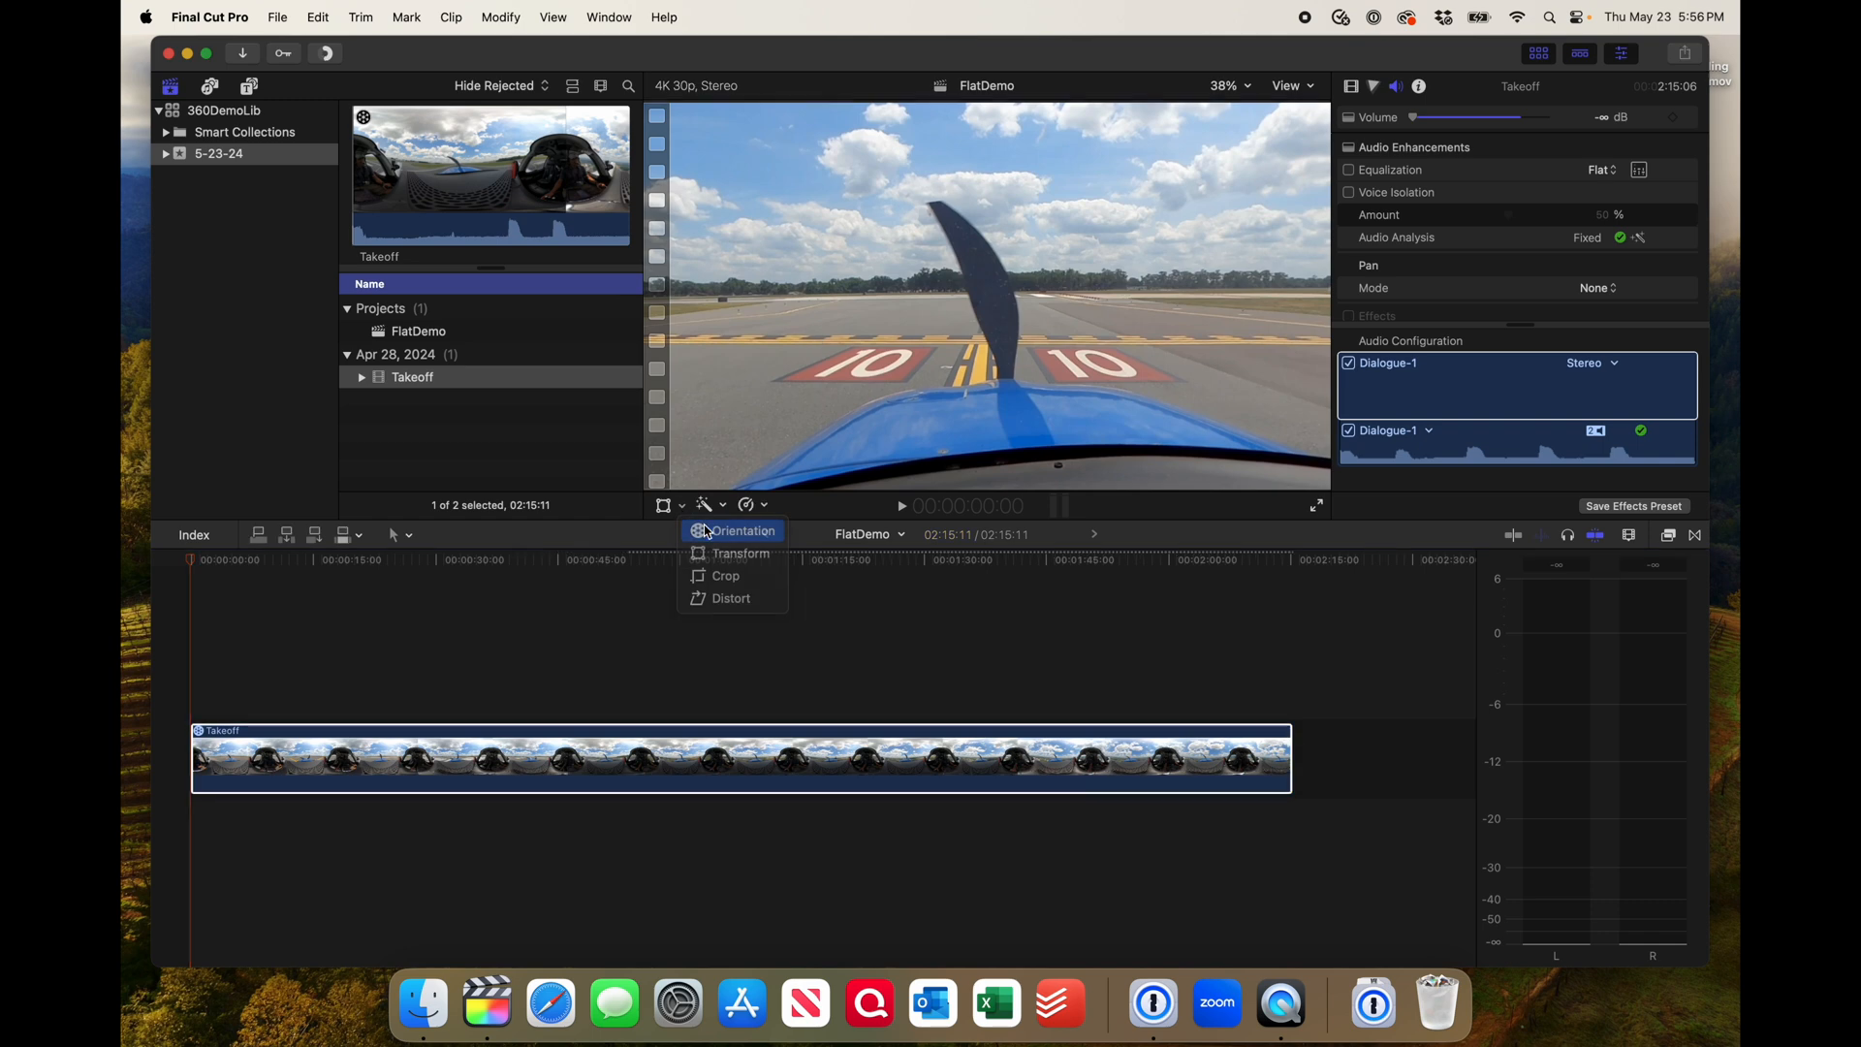
left_click_drag(858, 321, 1018, 312)
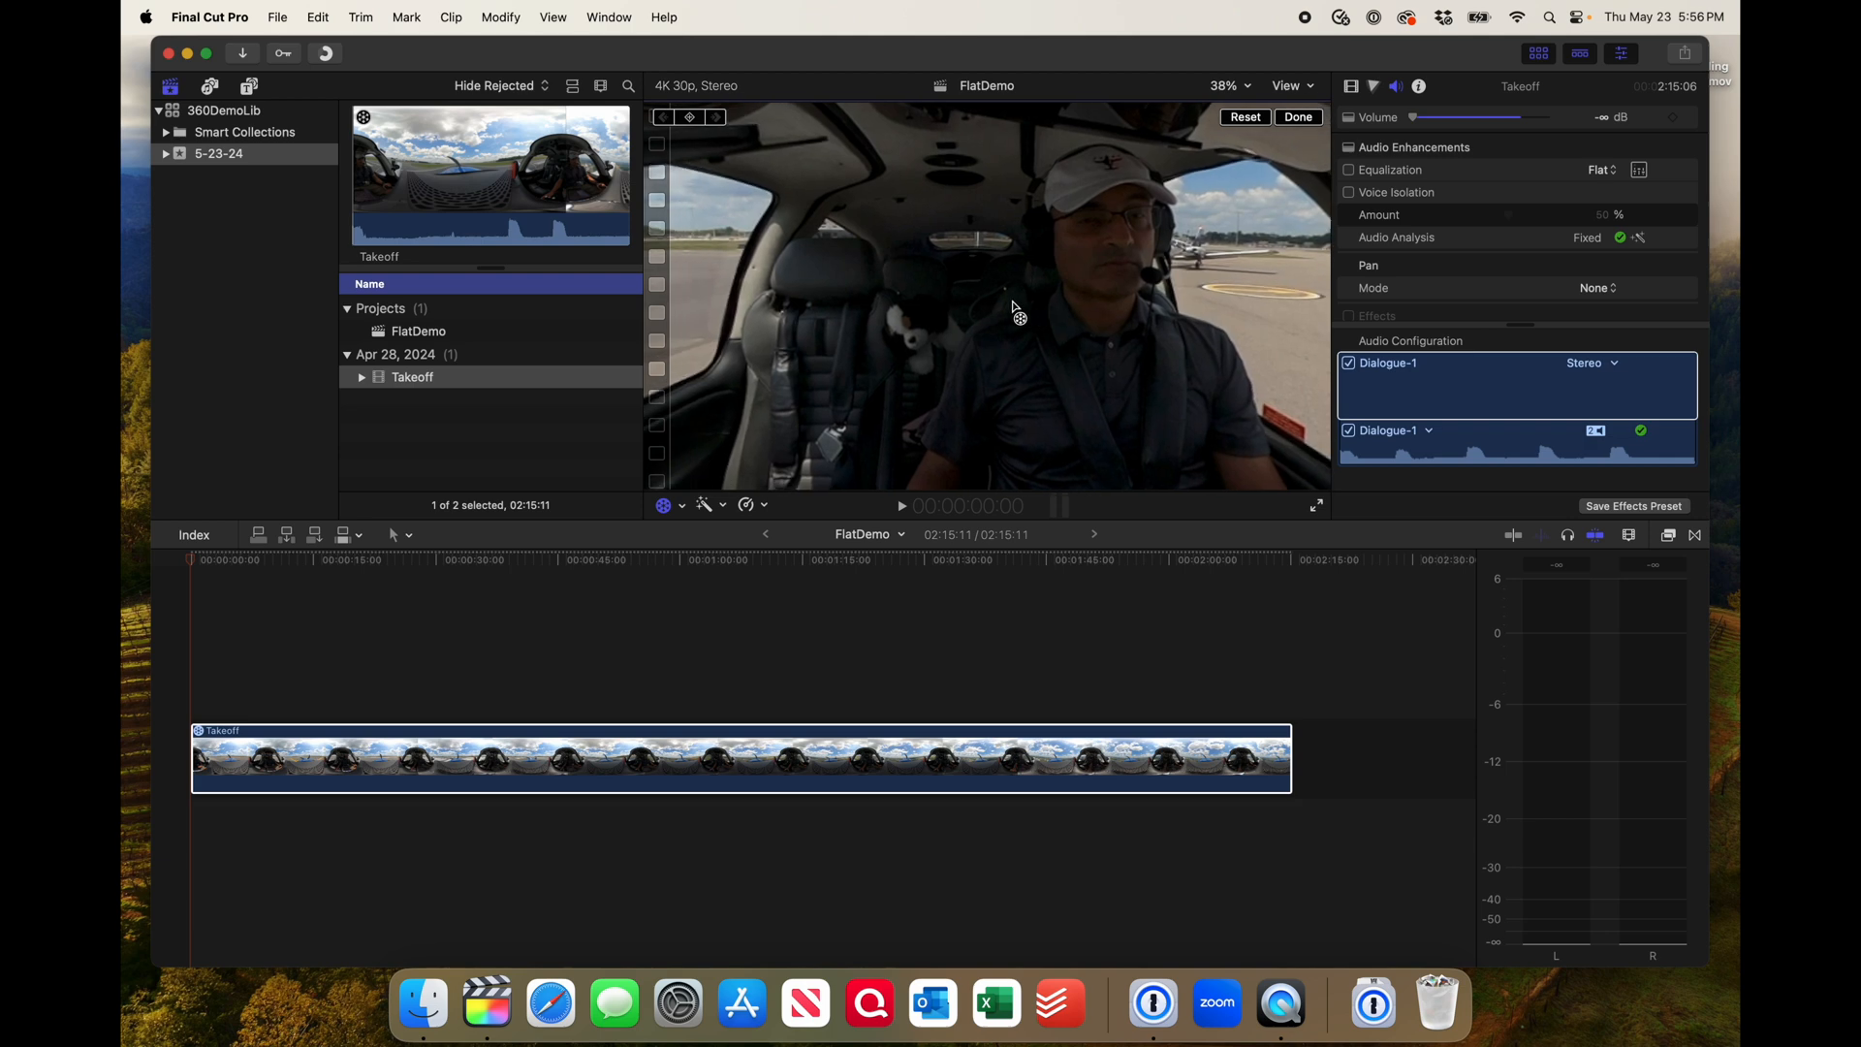
Add keyframes for Tilt, Pan, Roll and Field of View at the start of the Takeoff clip
left_click(1351, 87)
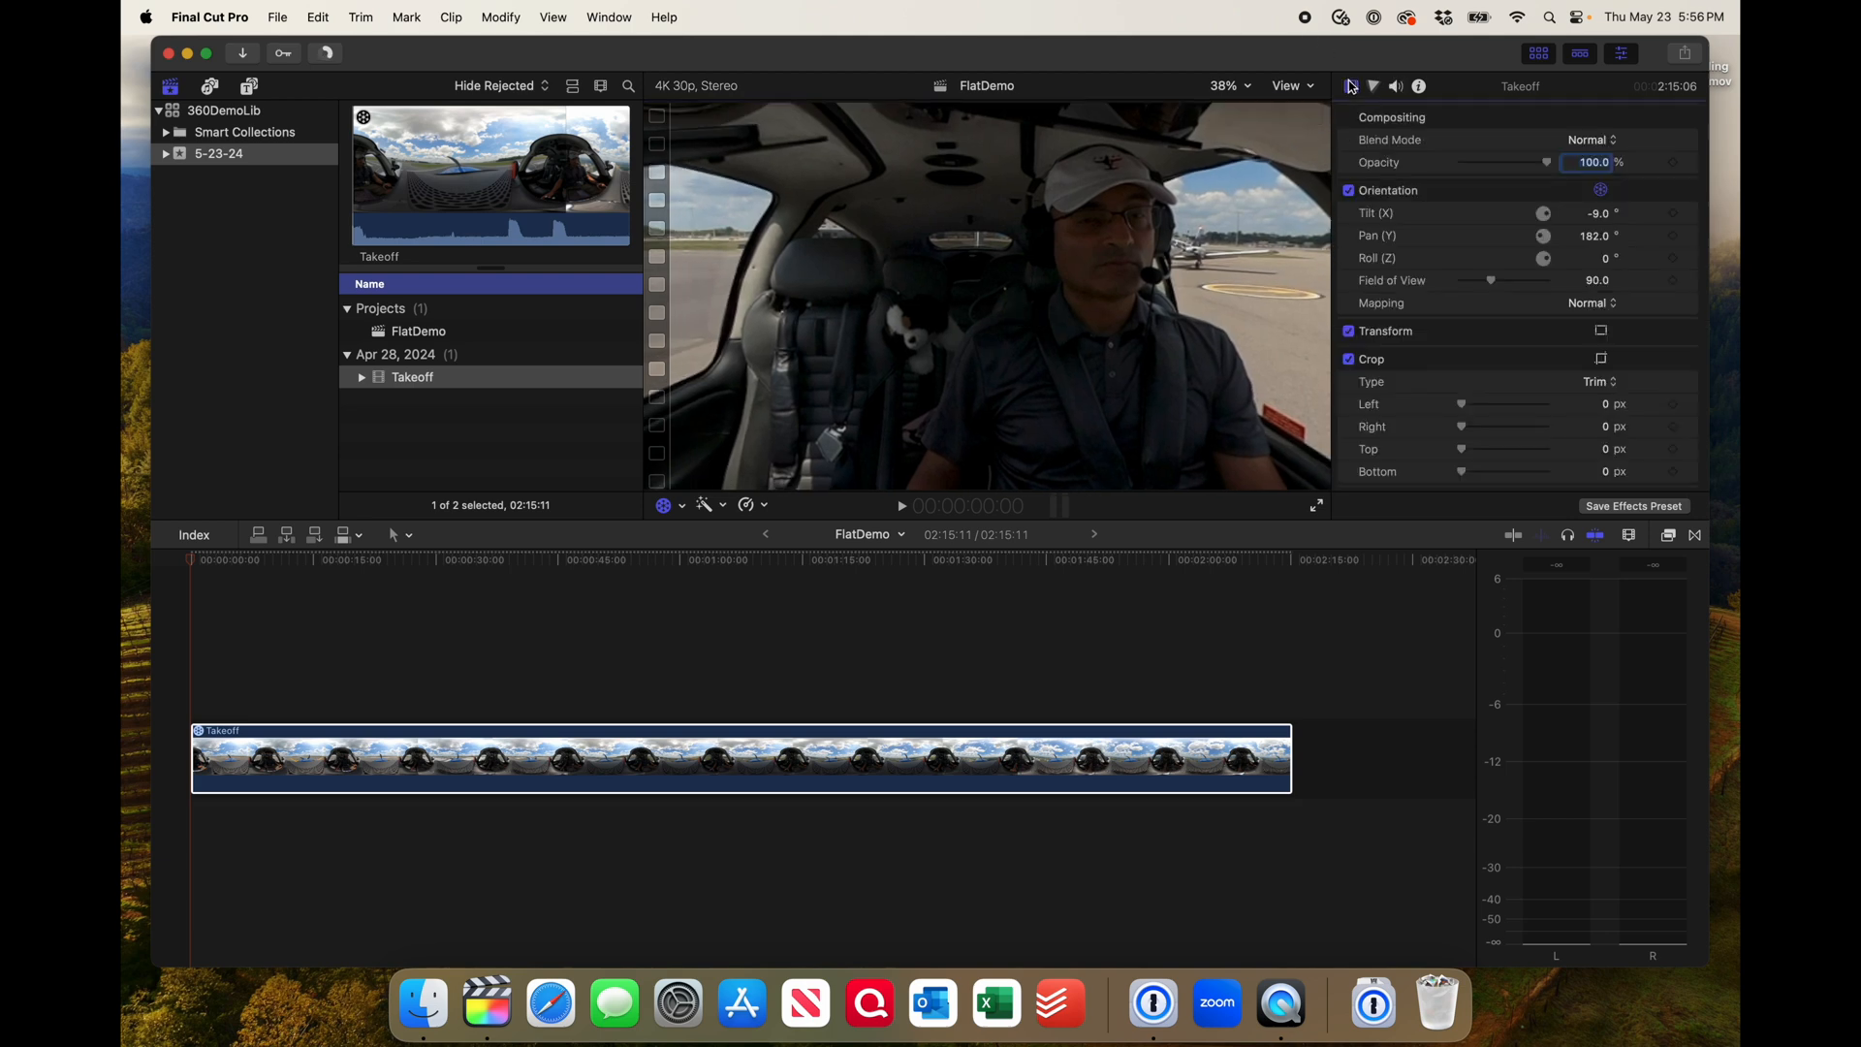
left_click(1674, 214)
left_click(1674, 236)
left_click(1674, 259)
left_click(1674, 281)
At about 18:22, turn the view forward over the nose to about -8° tilt and 6° pan, and play the project from the start
key("space")
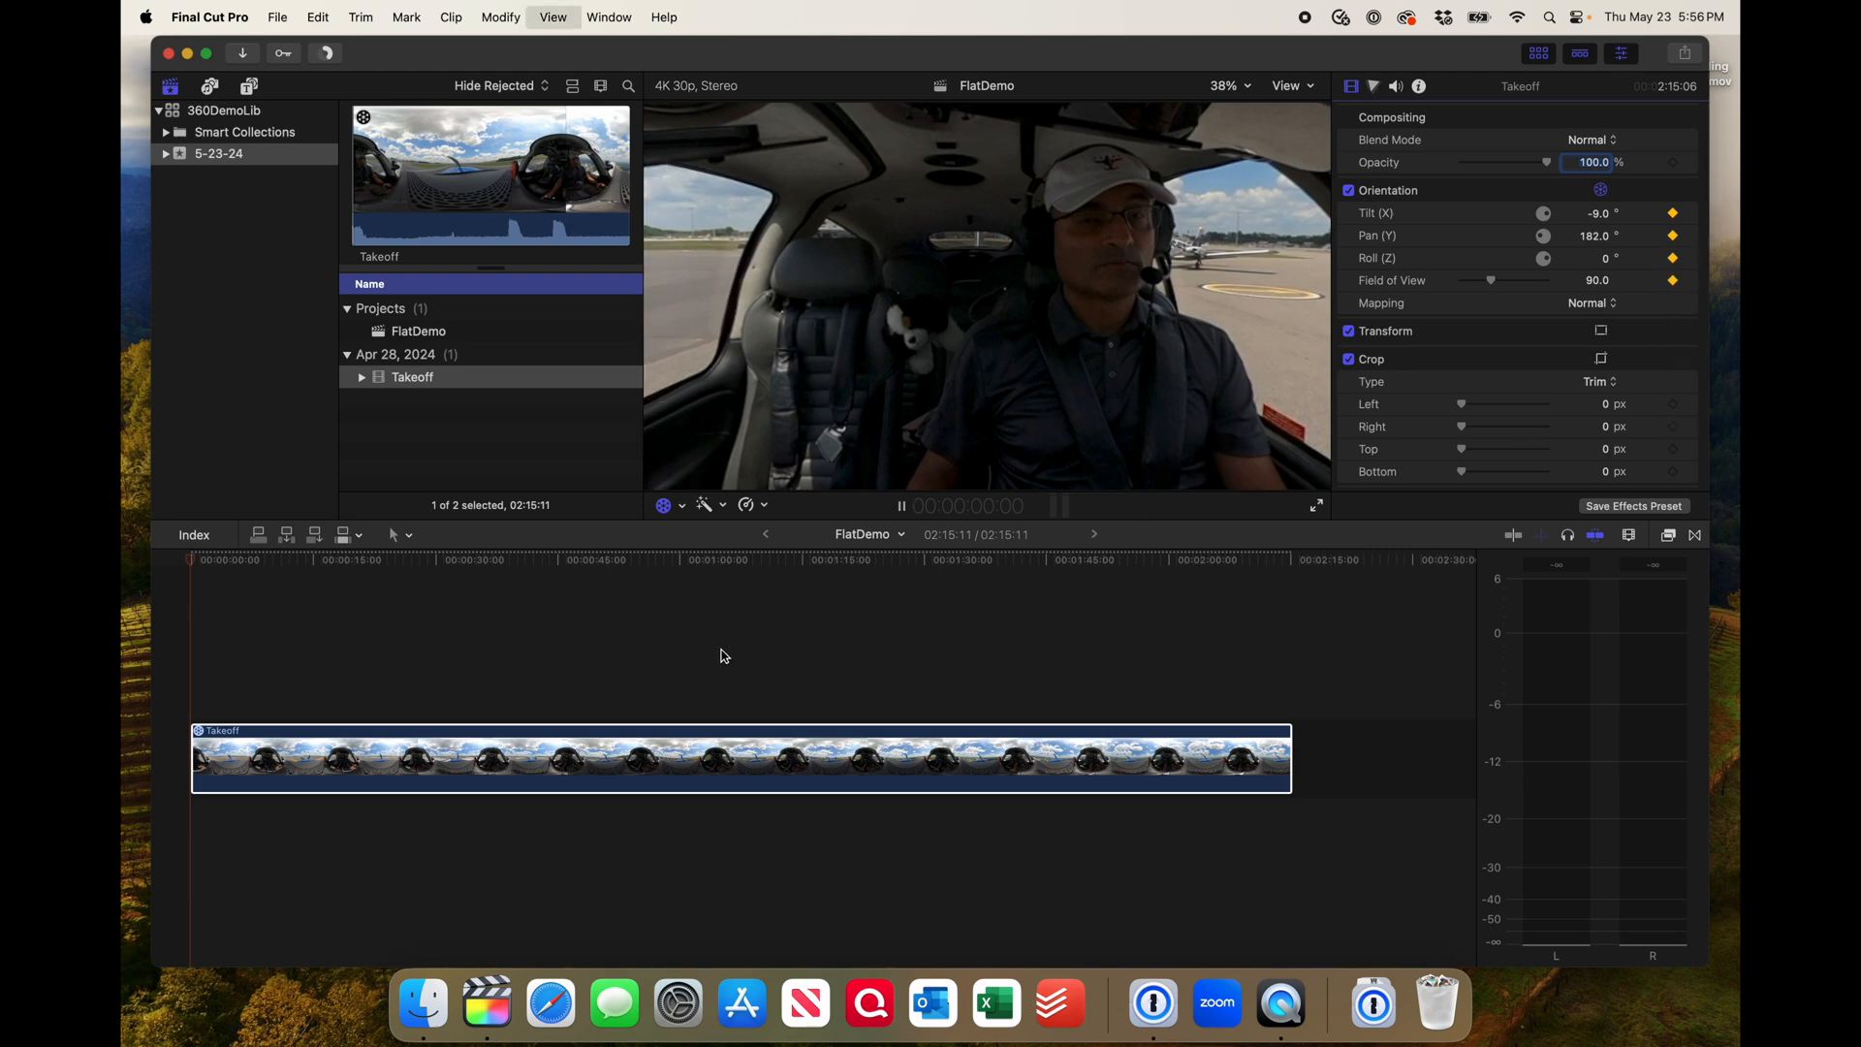
left_click(428, 685)
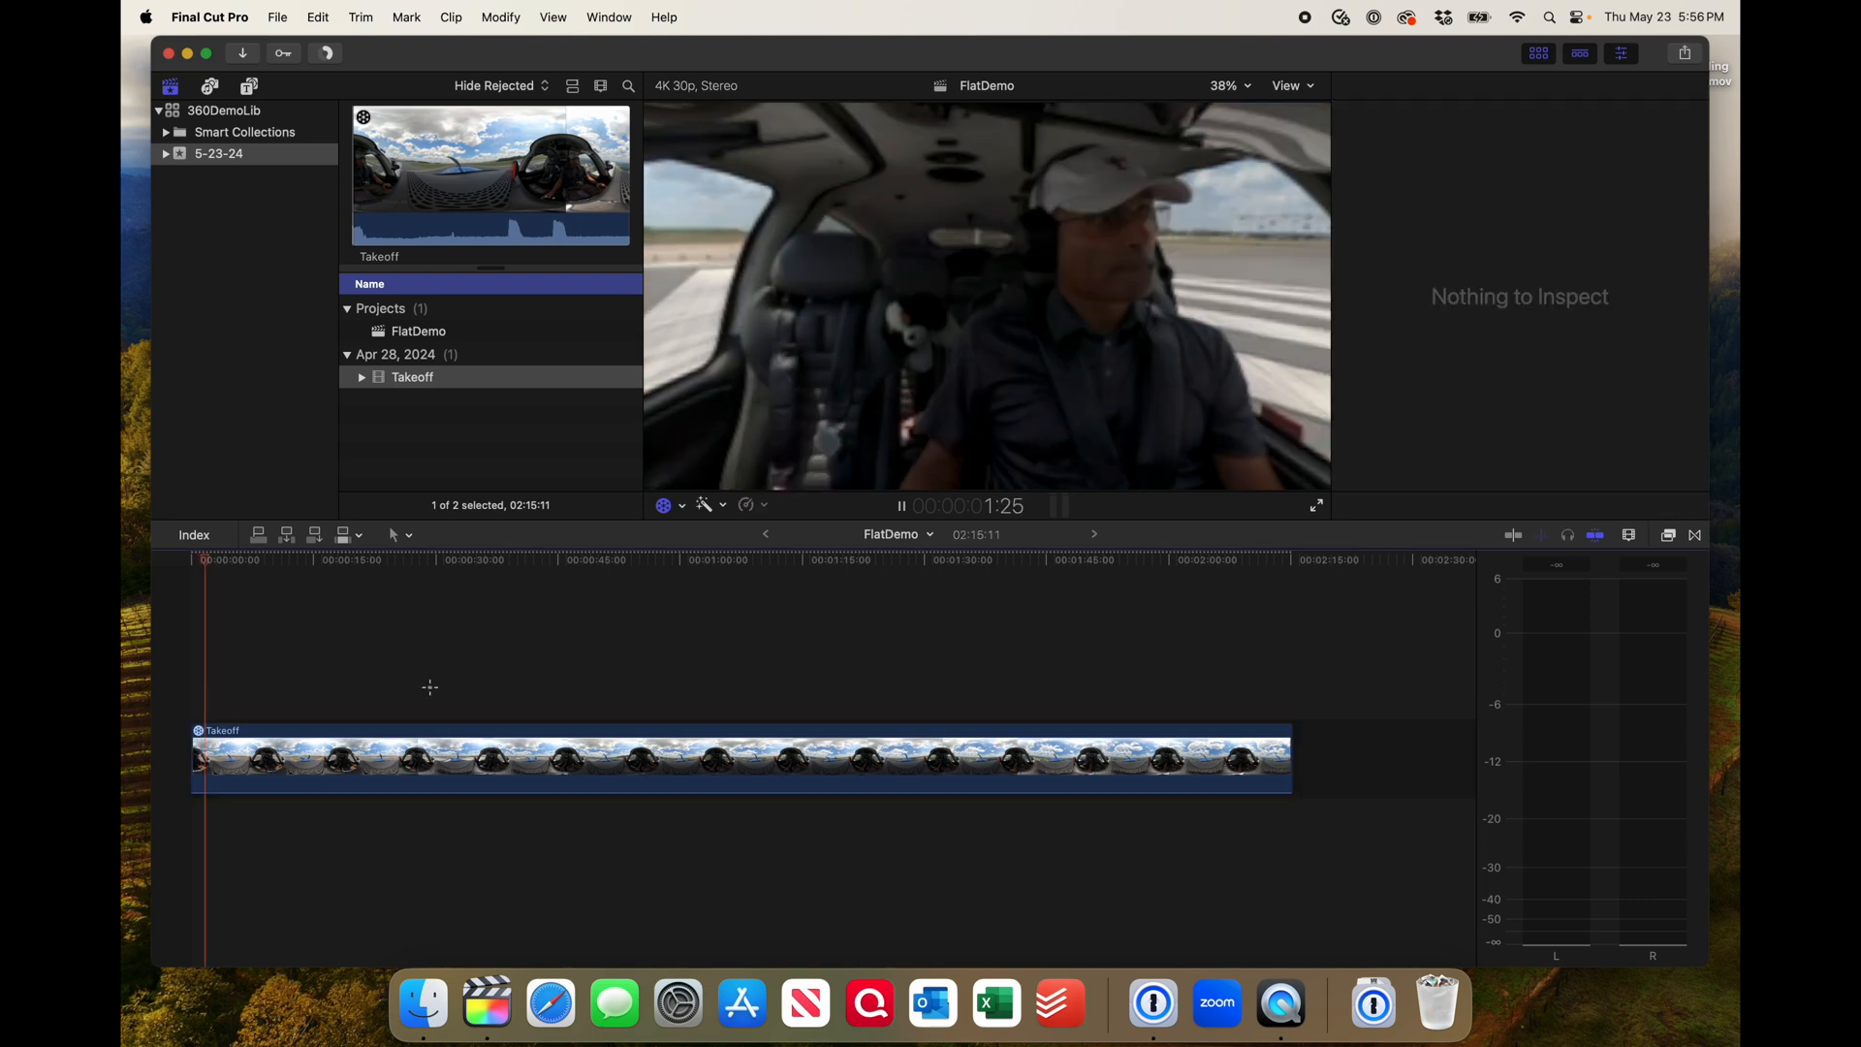
left_click(344, 688)
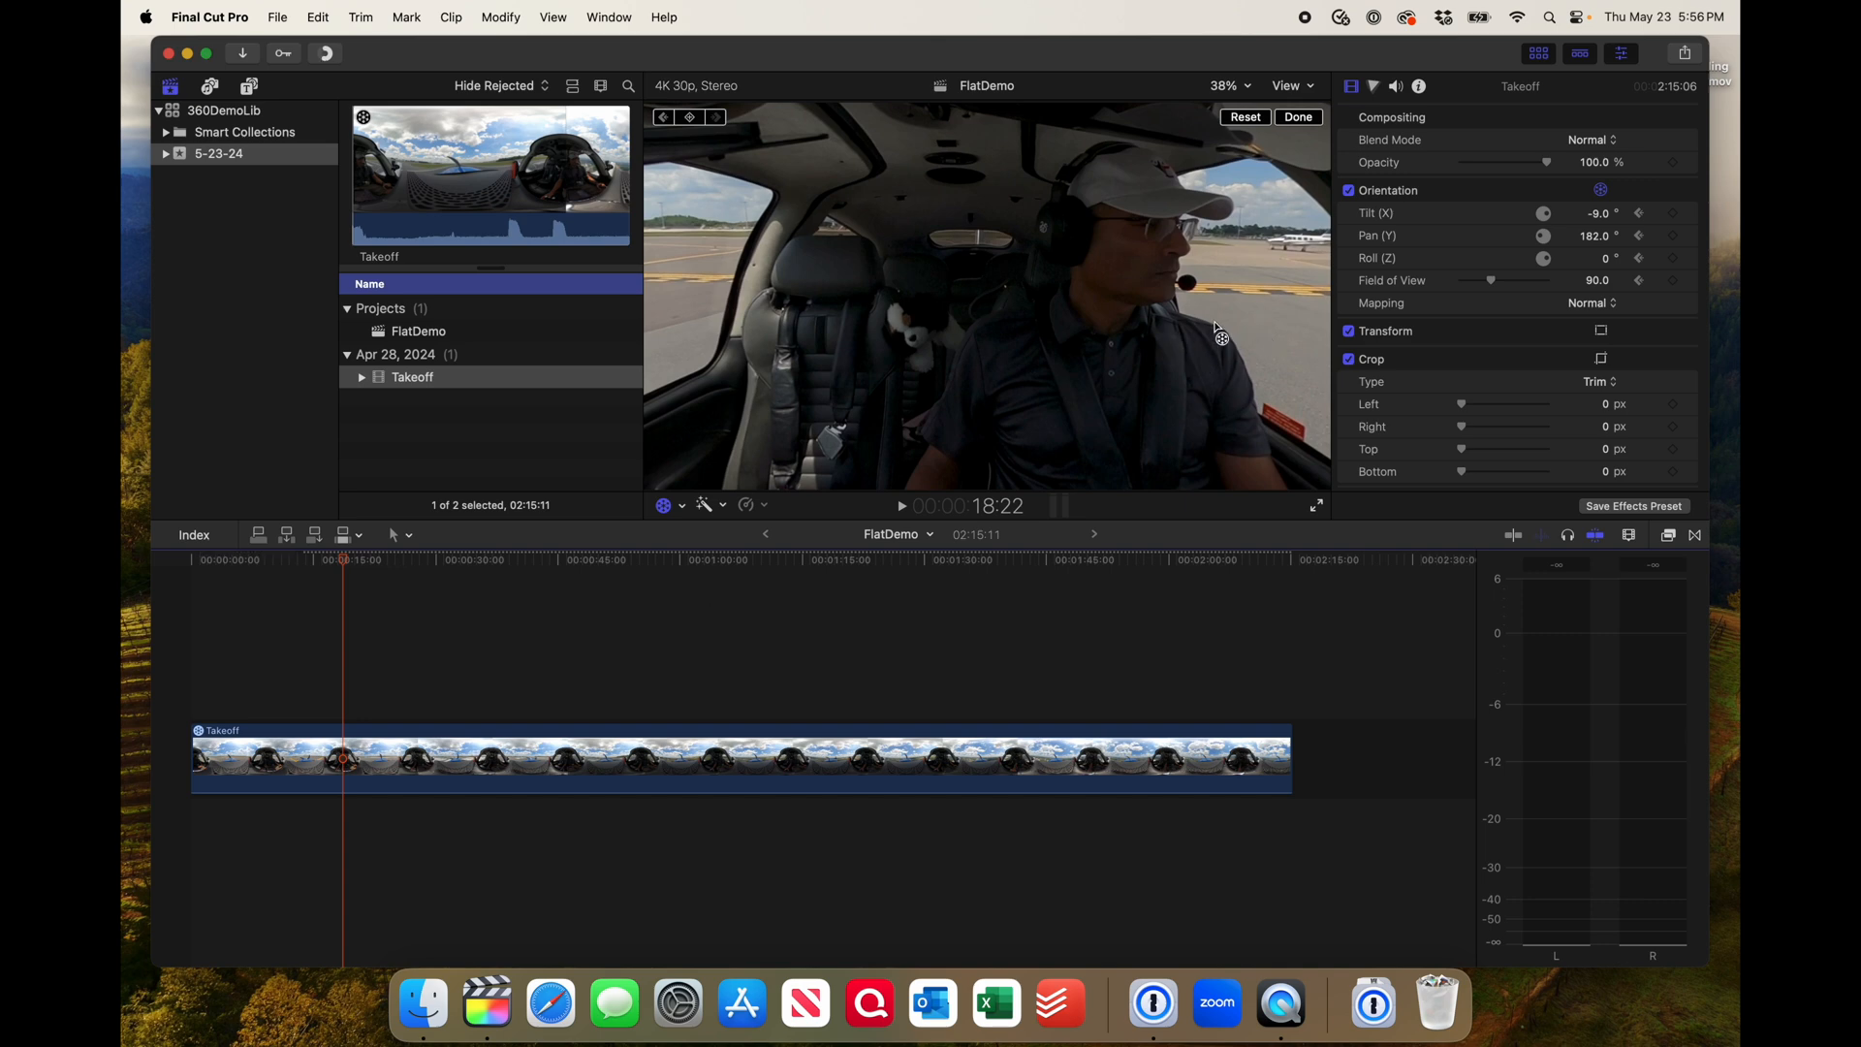
left_click_drag(1218, 330, 1055, 328)
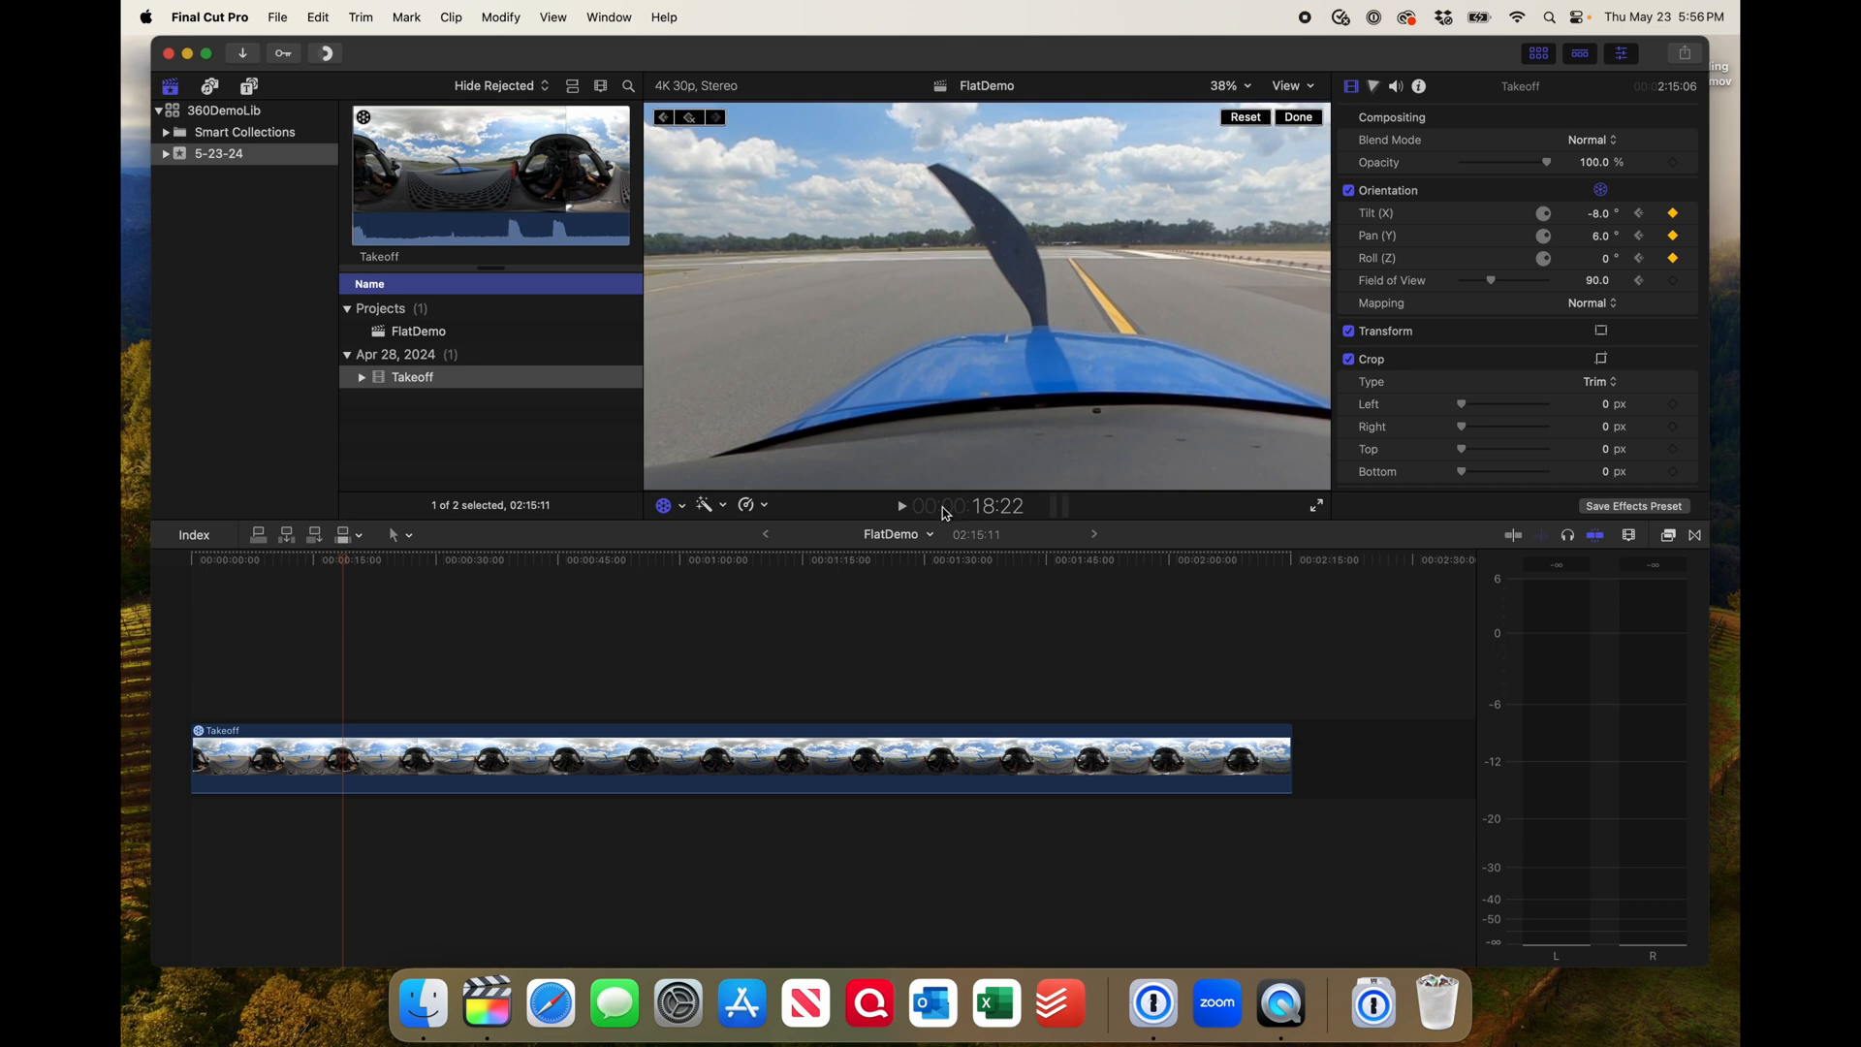
key("Home")
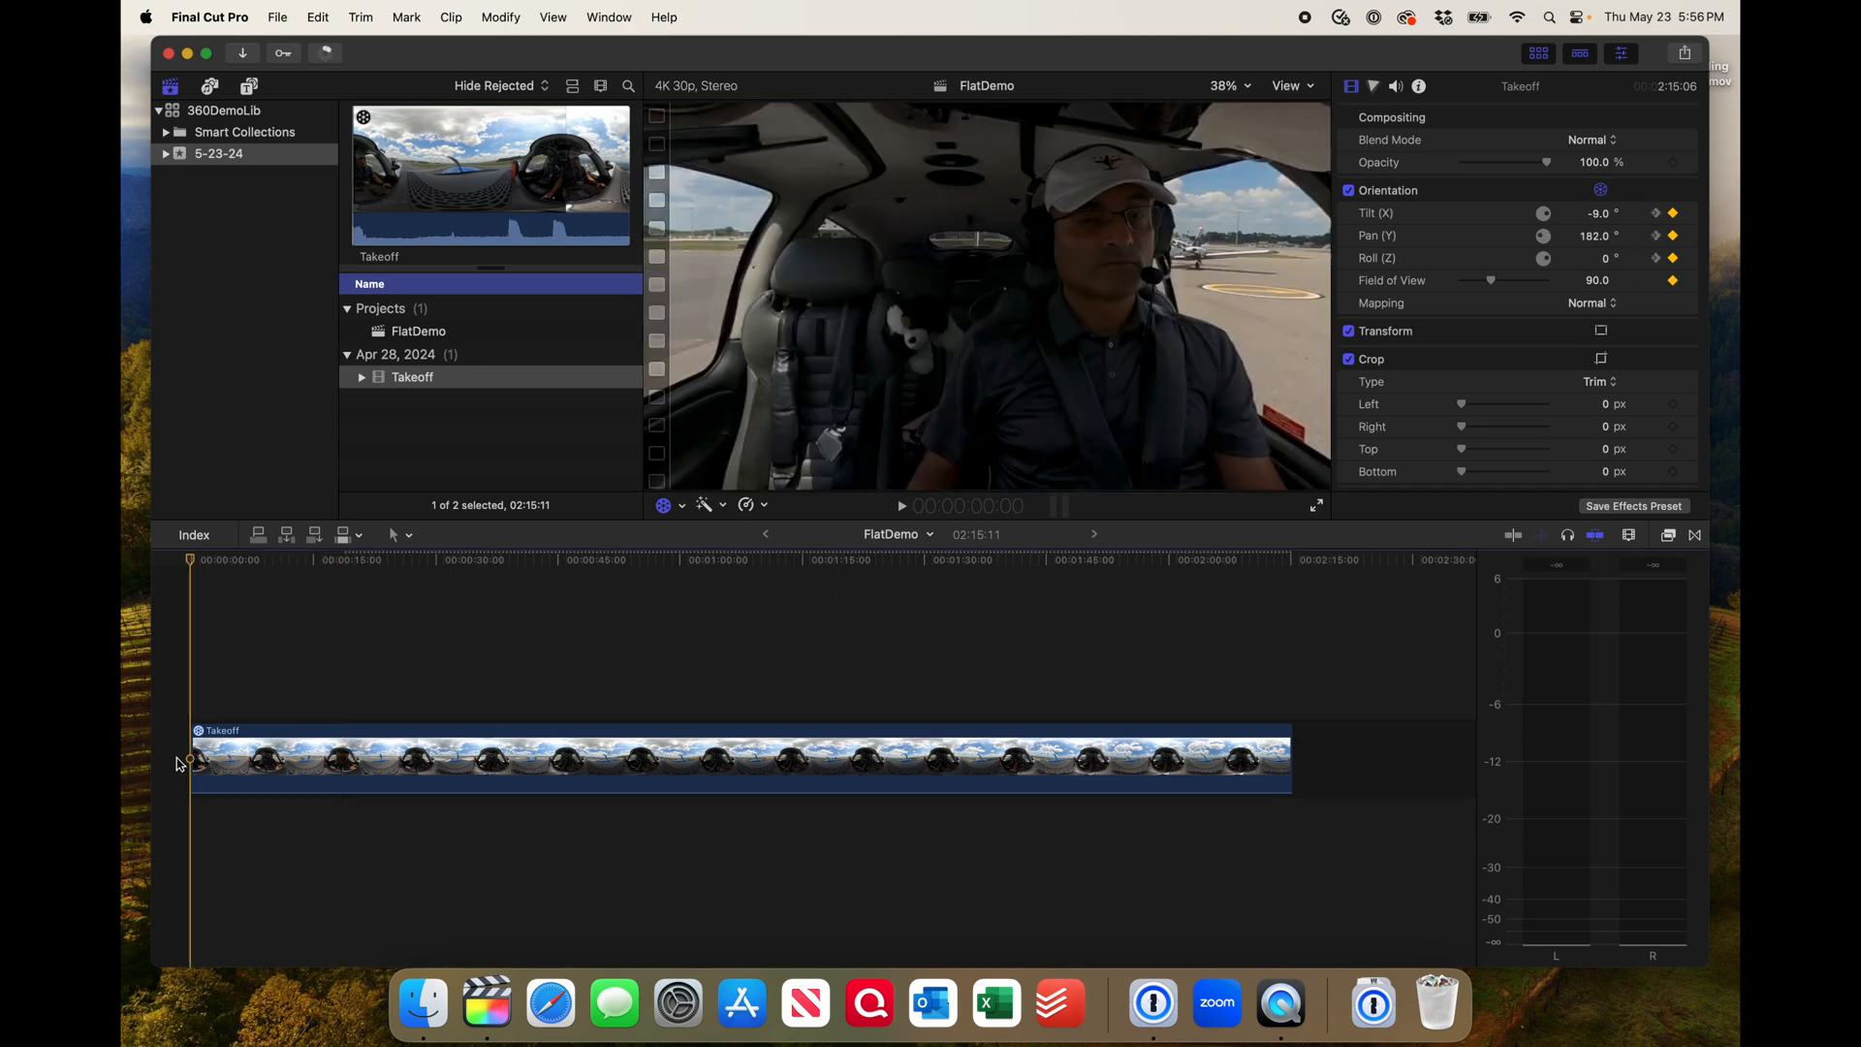
key("space")
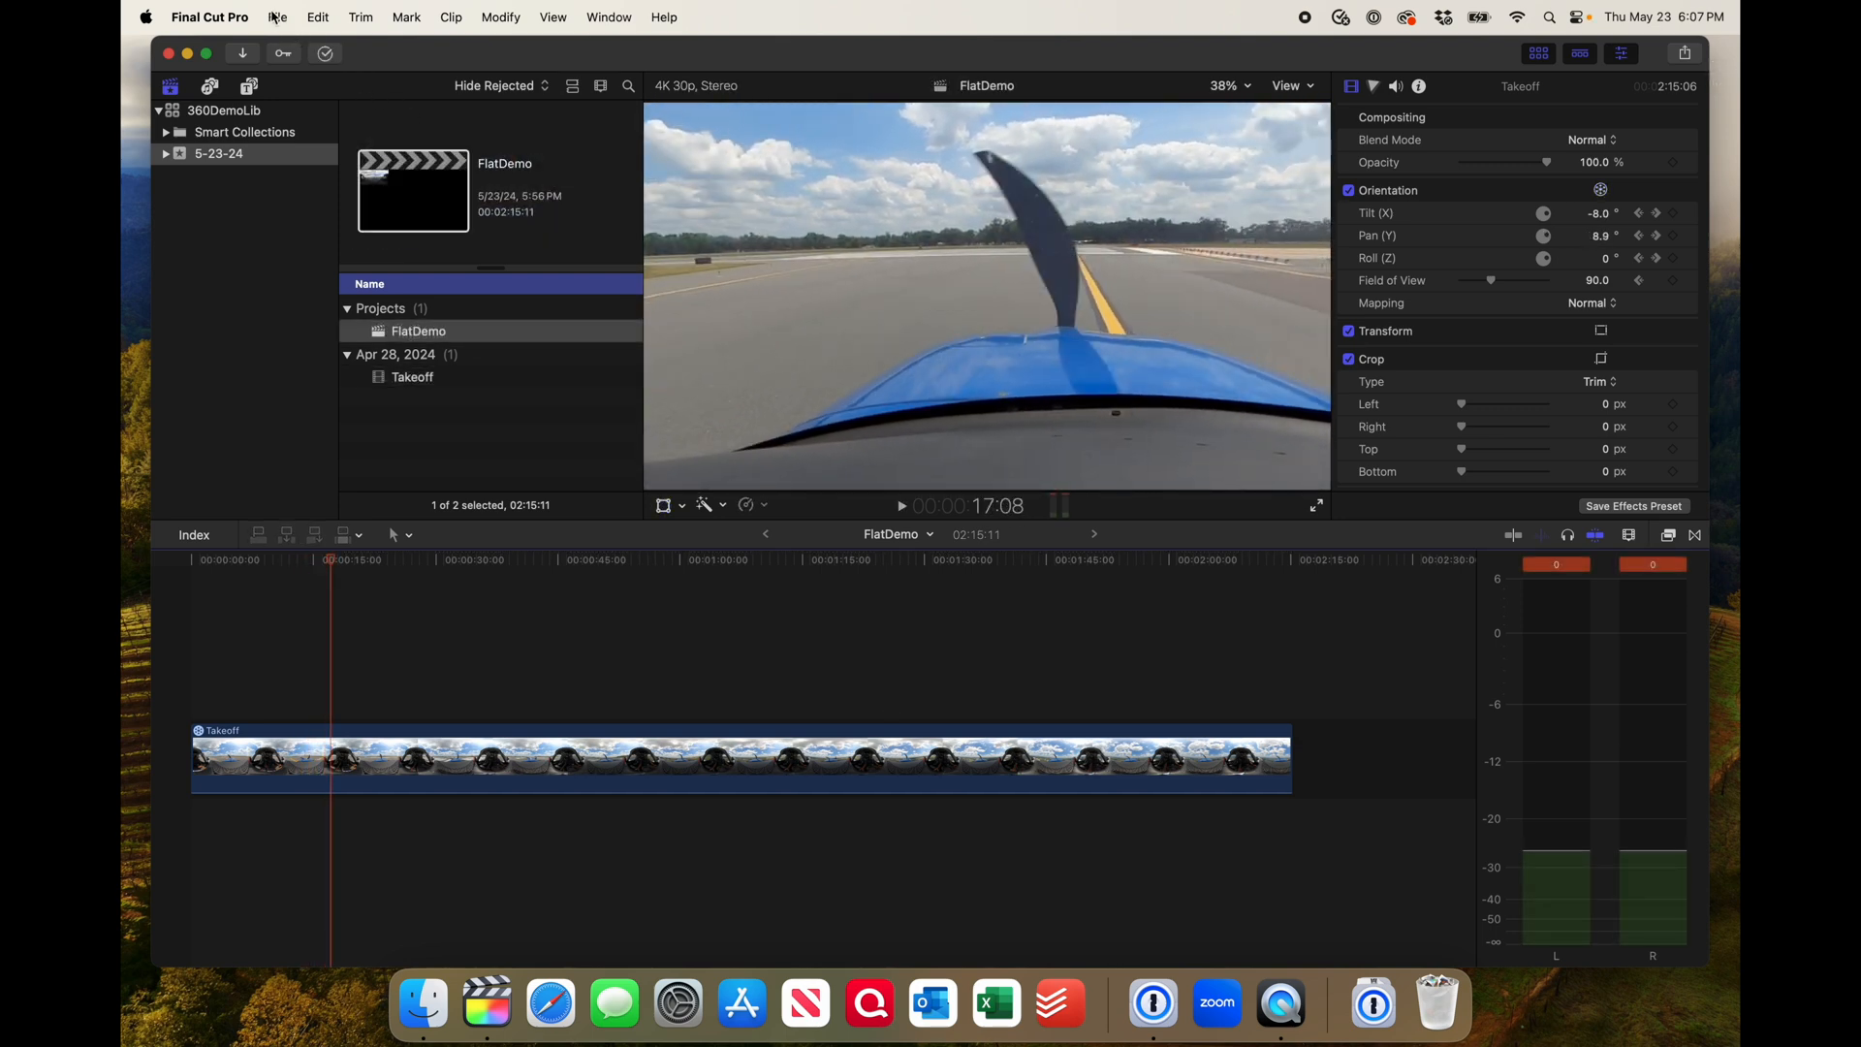
Create a new project in the 5-23-24 event with 360° monoscopic video at 3840x1920 and 30p
left_click(277, 17)
mouse_move(315, 51)
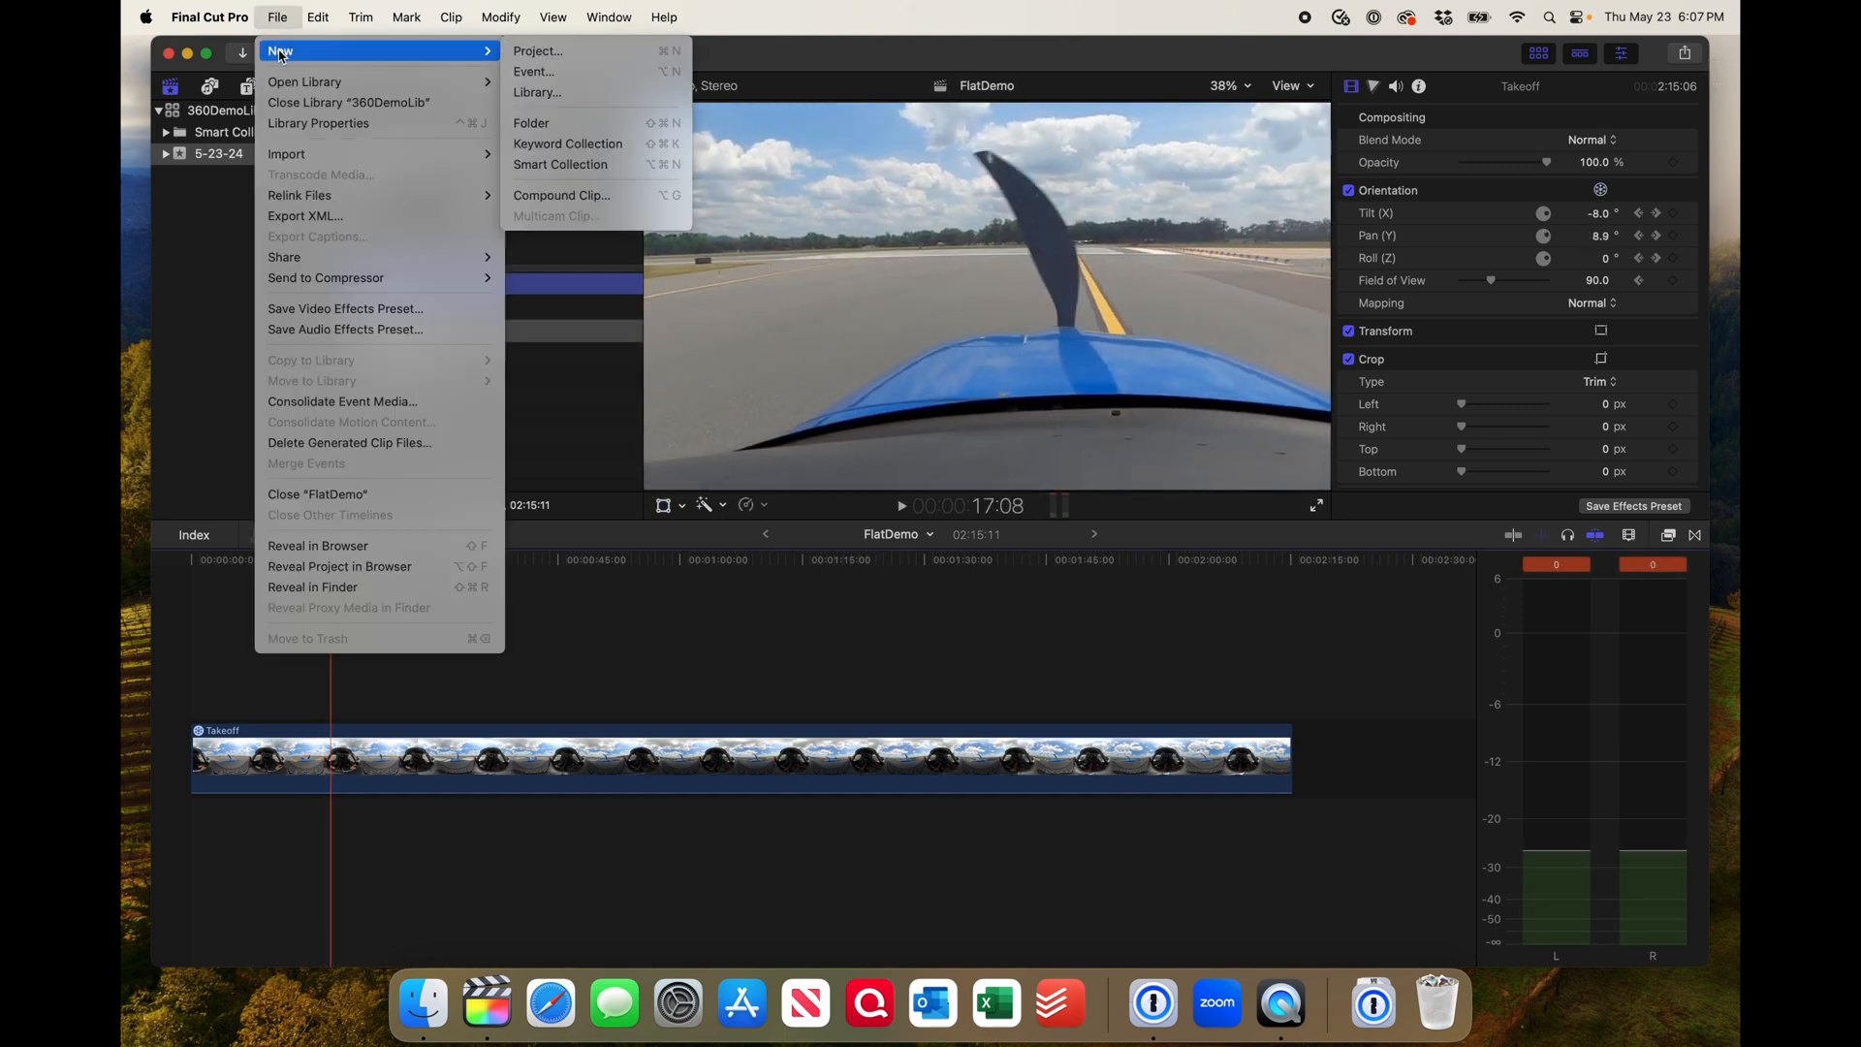
left_click(540, 53)
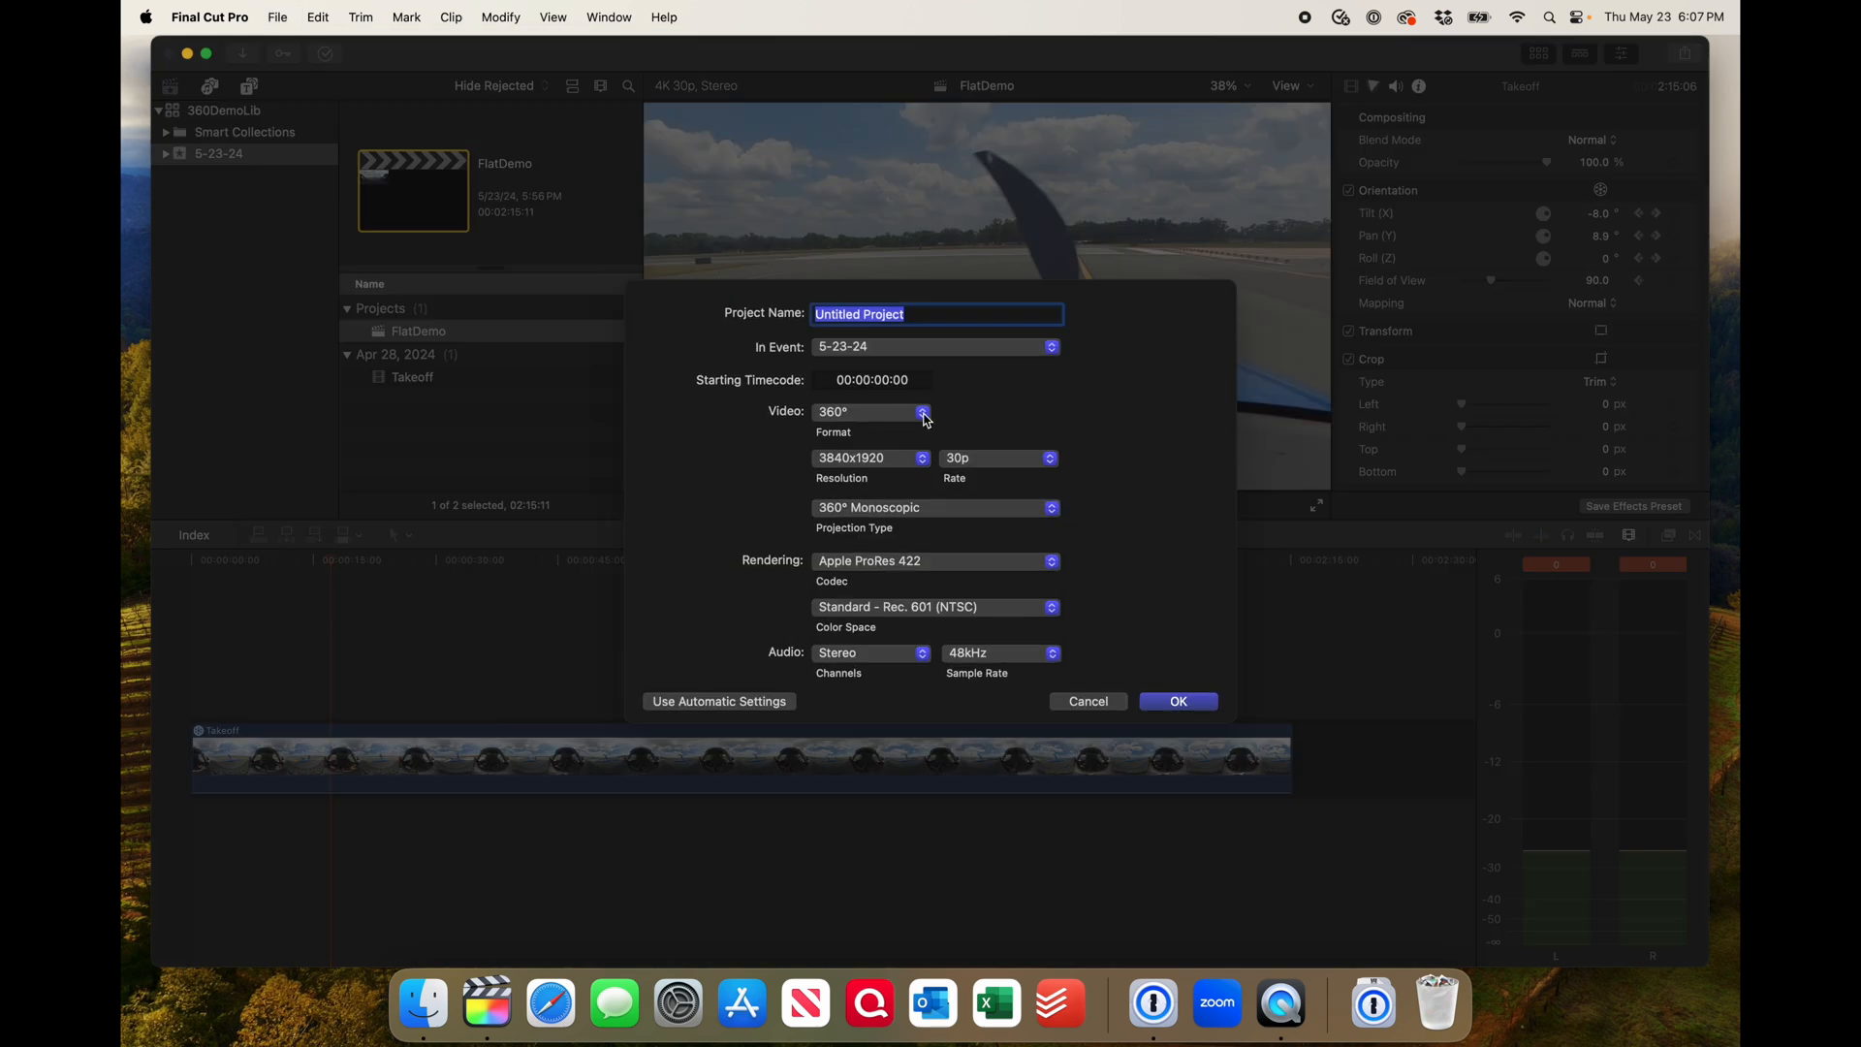
left_click(924, 413)
left_click(923, 411)
left_click(1178, 702)
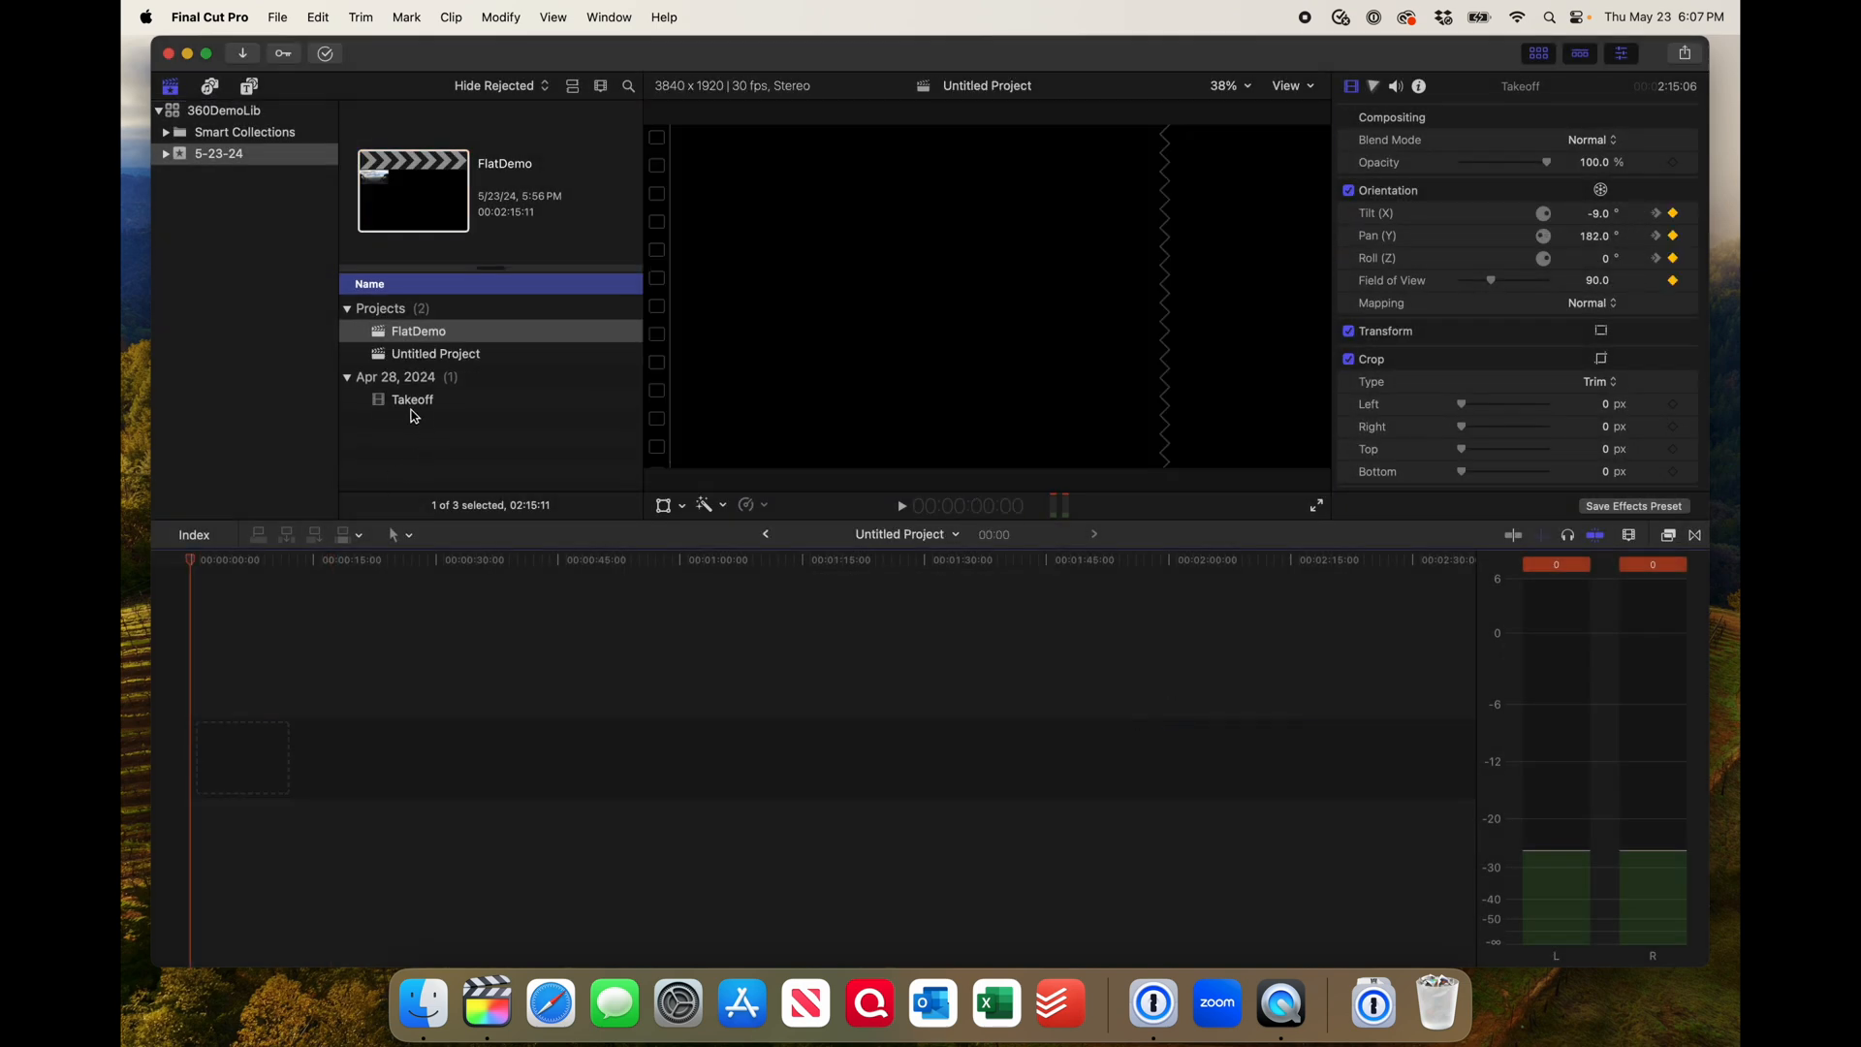
Rename the new 360° project as 360Demo
left_click(427, 355)
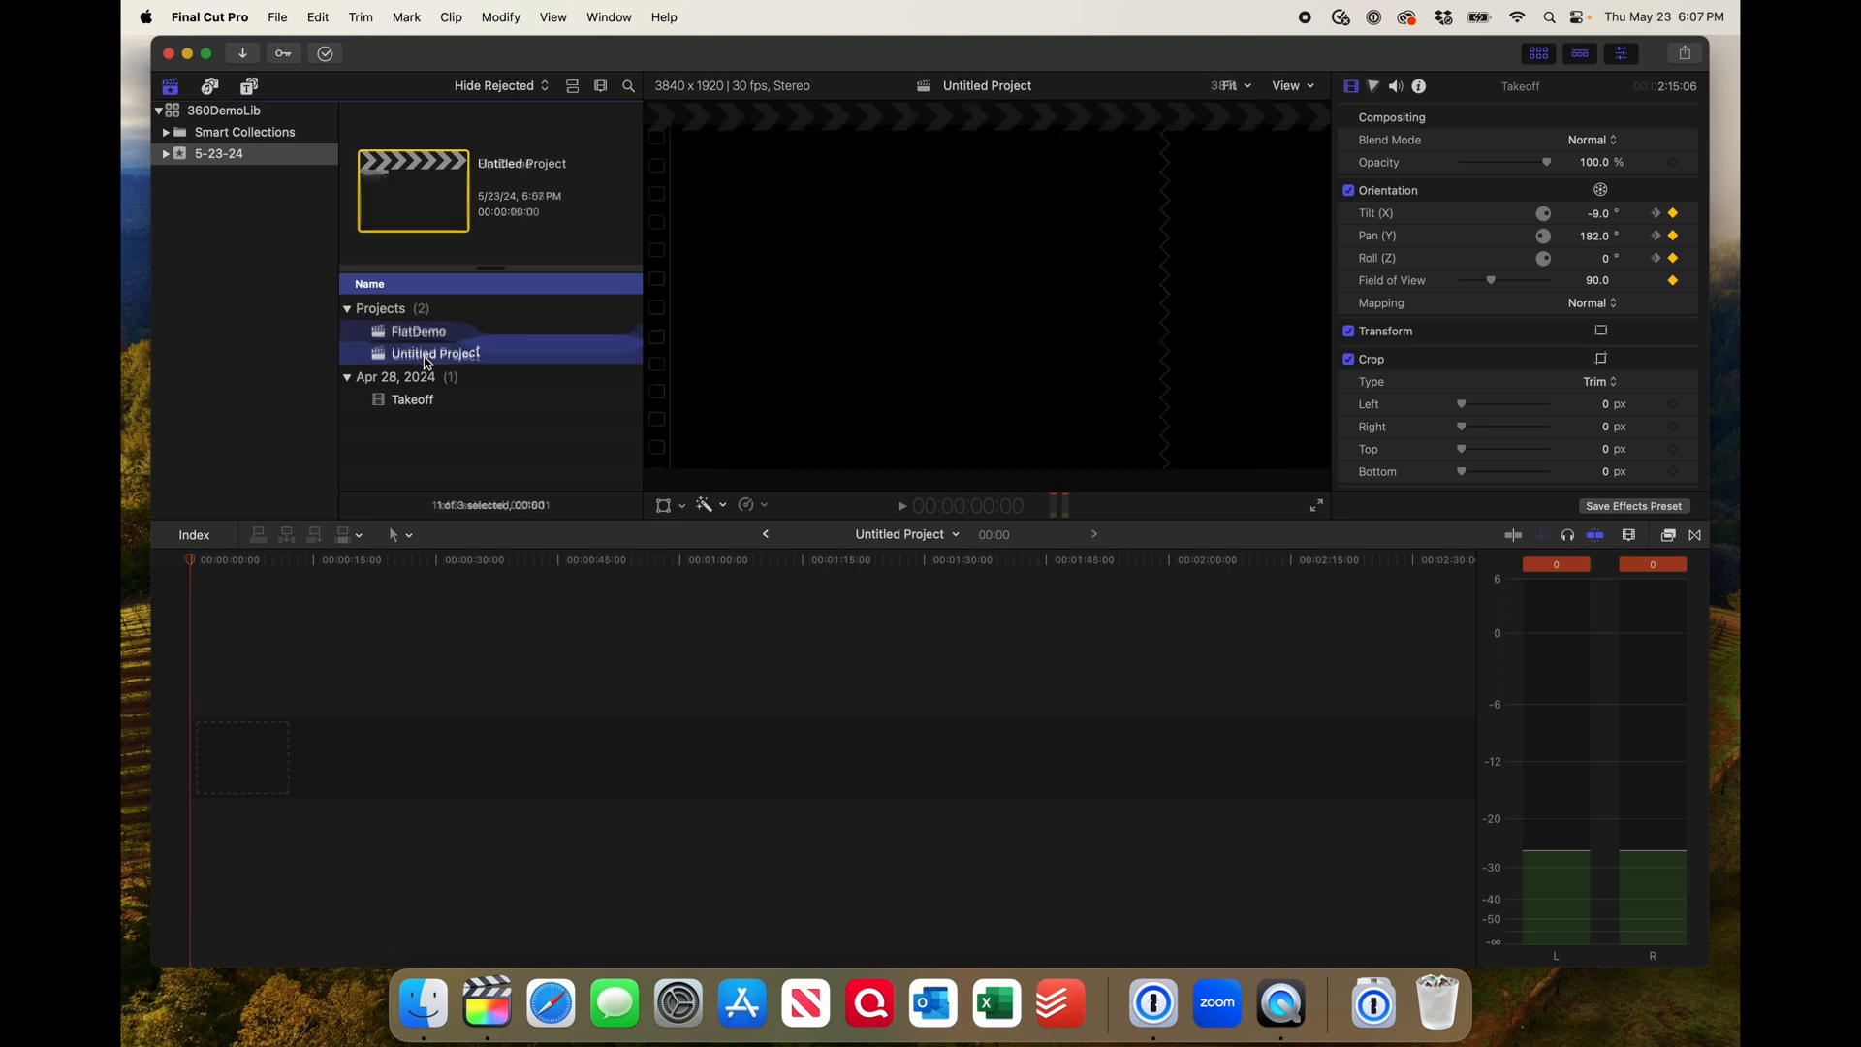
left_click(425, 356)
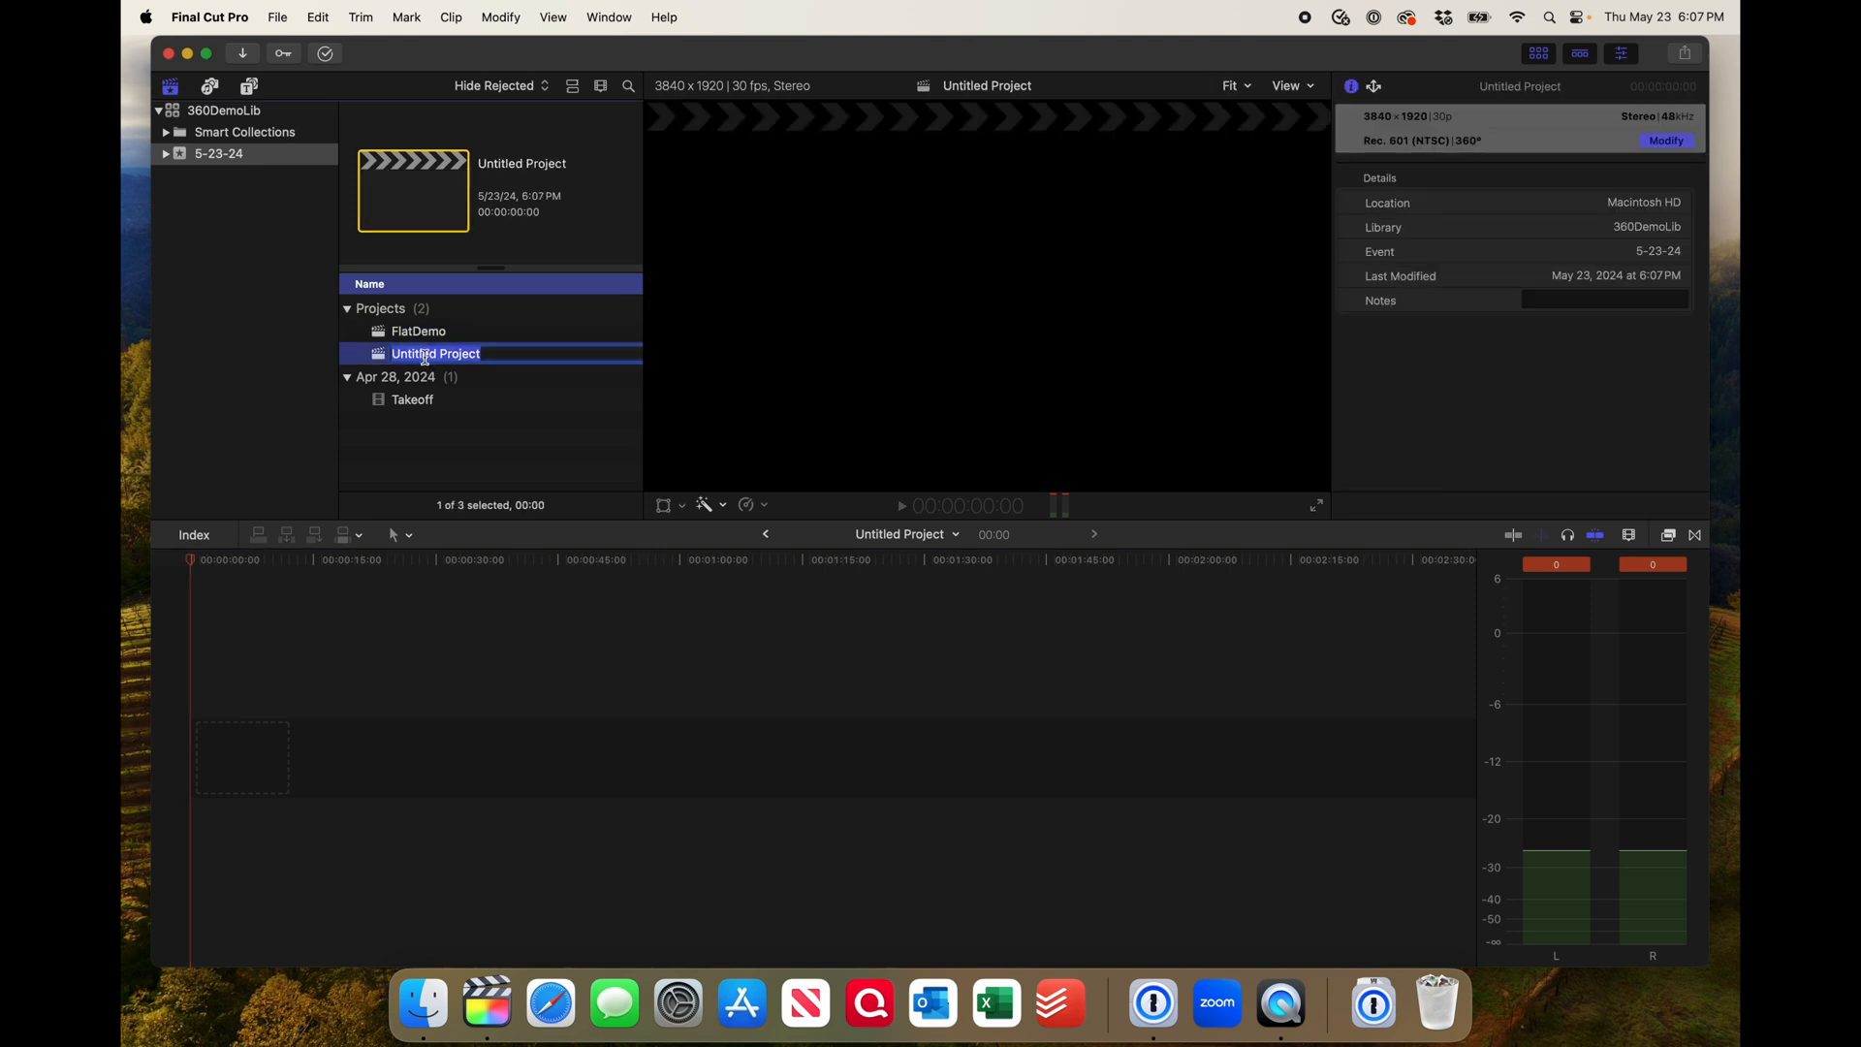
type("360Demo")
key("Return")
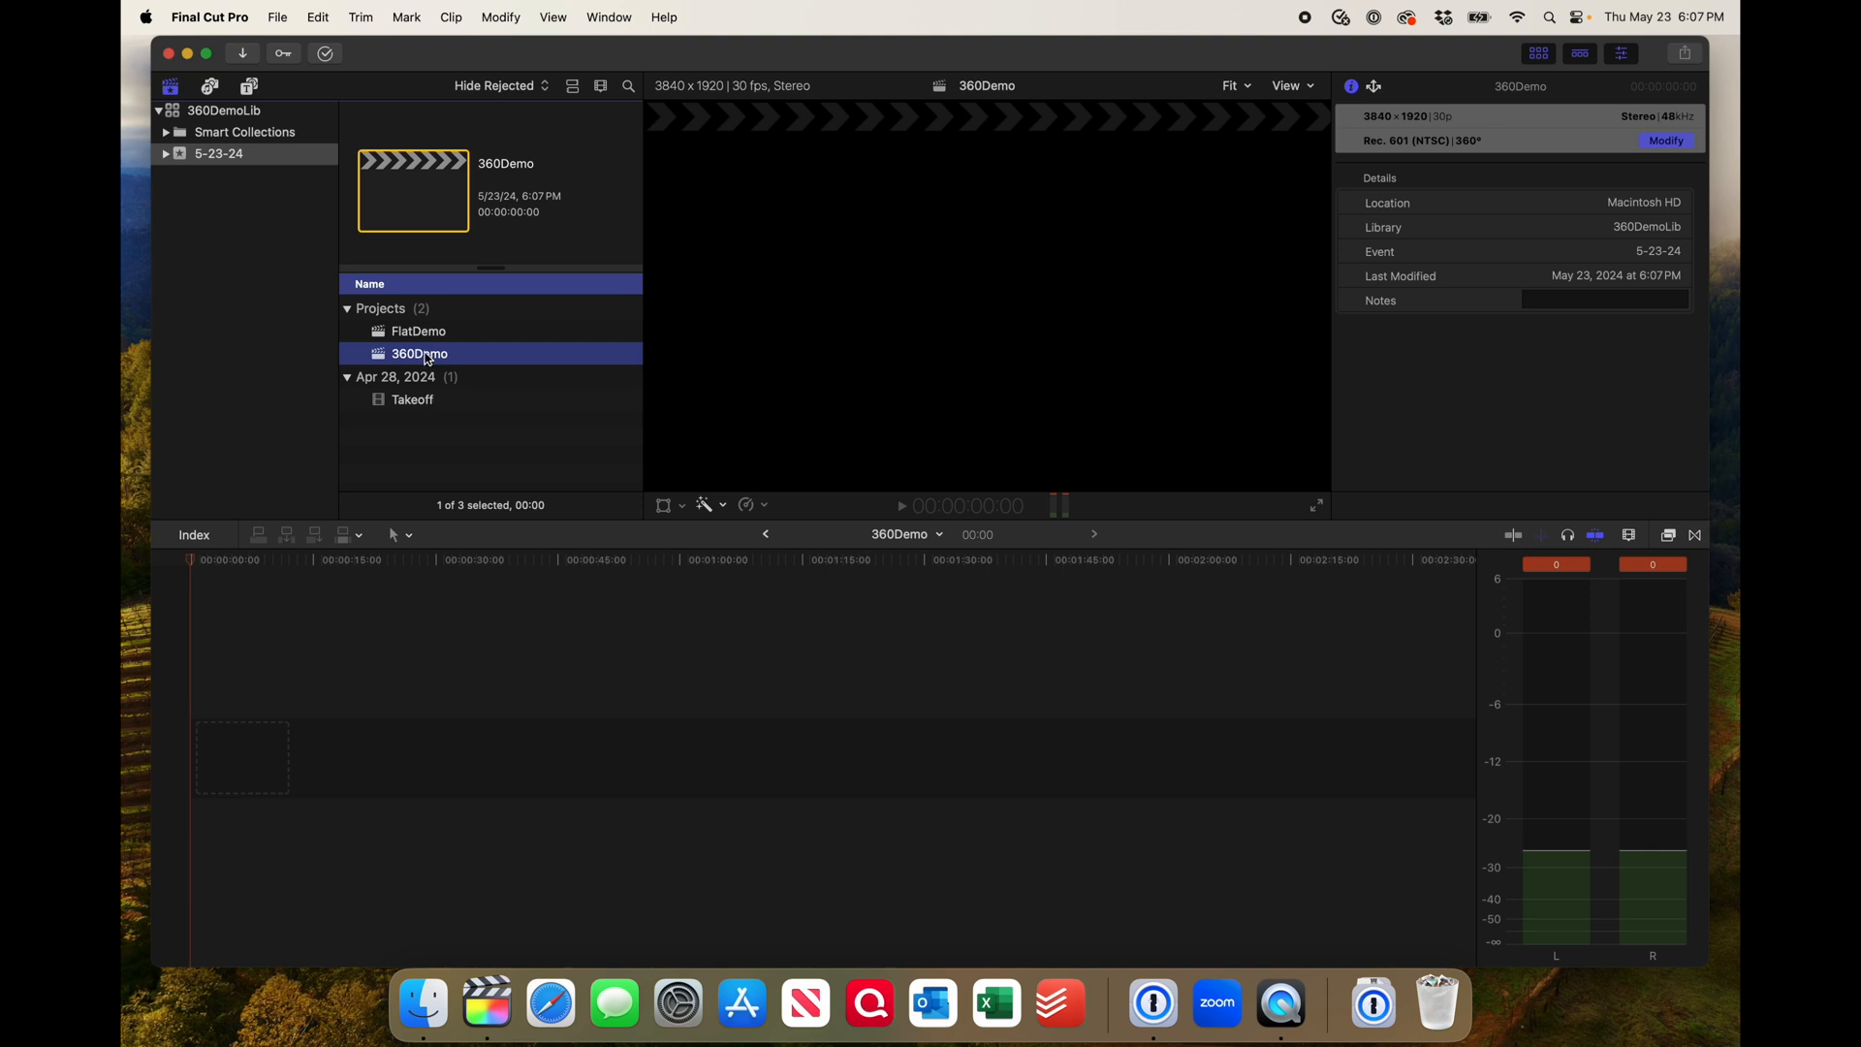
Add the Takeoff clip to the start of the 360Demo timeline, and show the 360° Viewer and look around the footage in it
left_click_drag(417, 403, 430, 753)
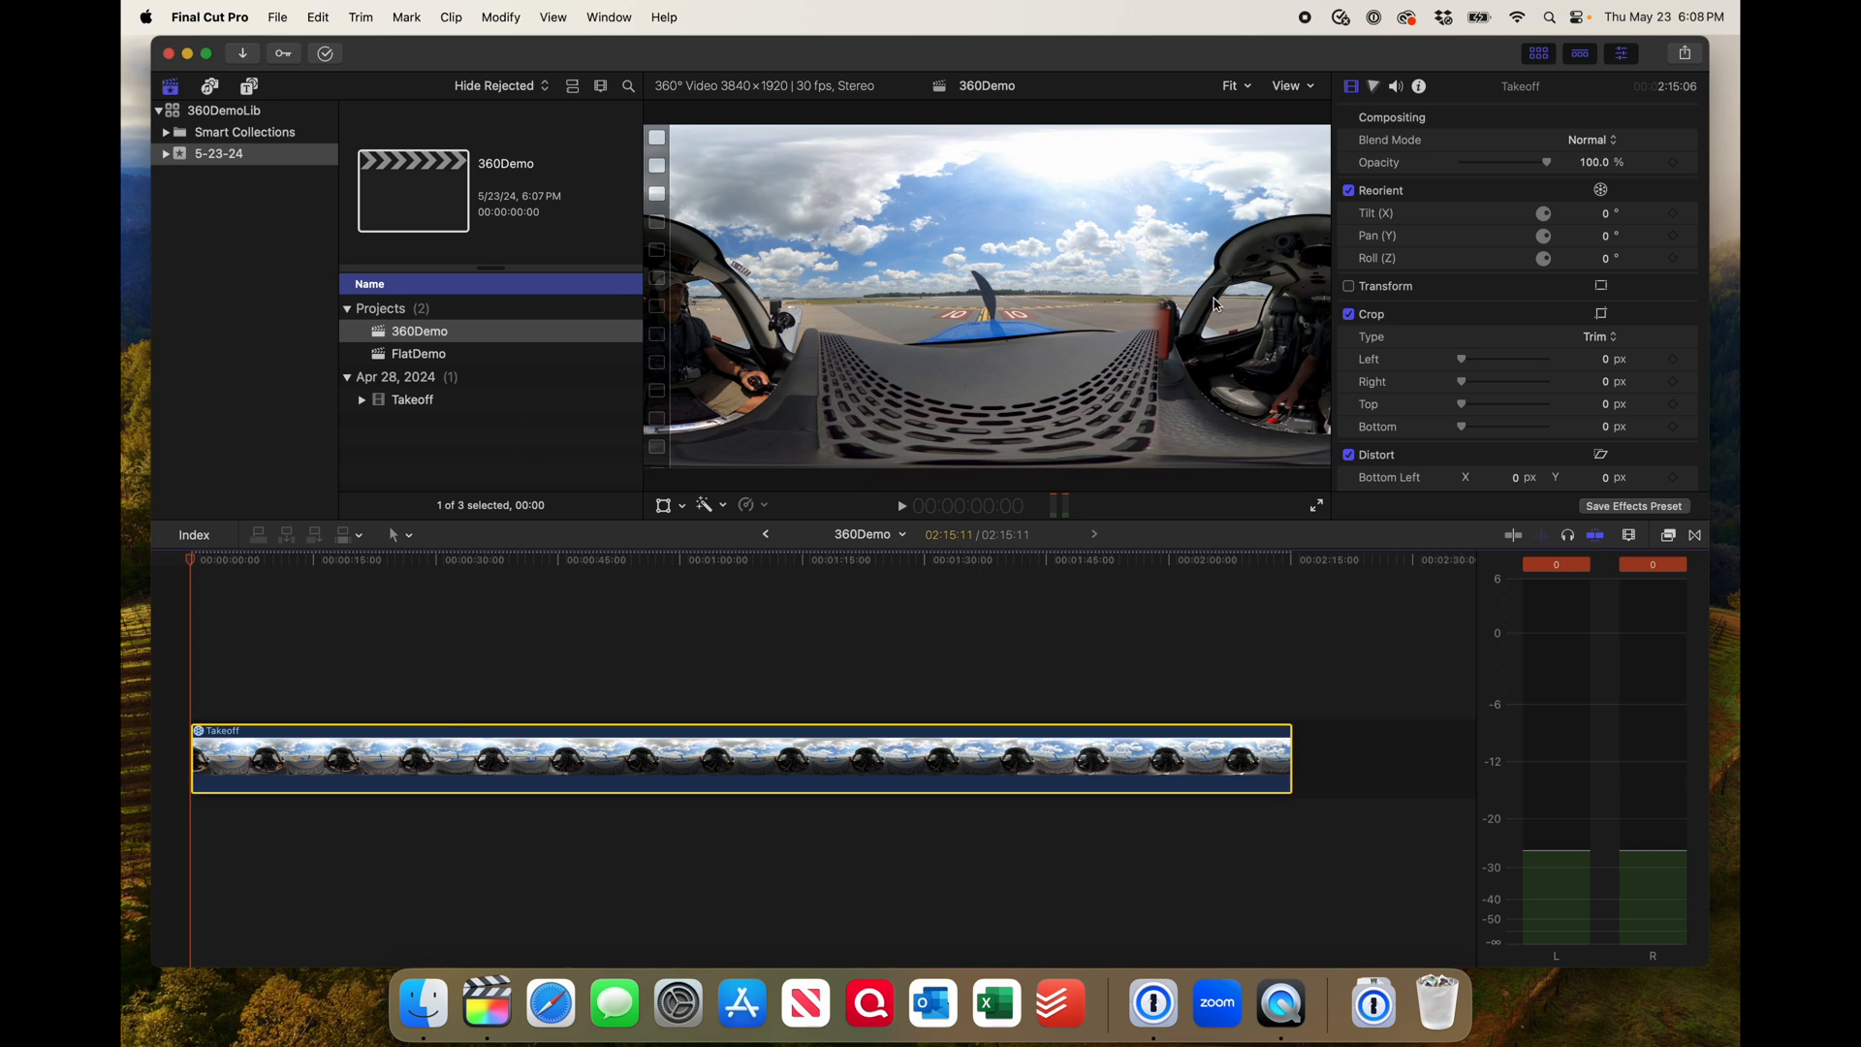
left_click(1311, 89)
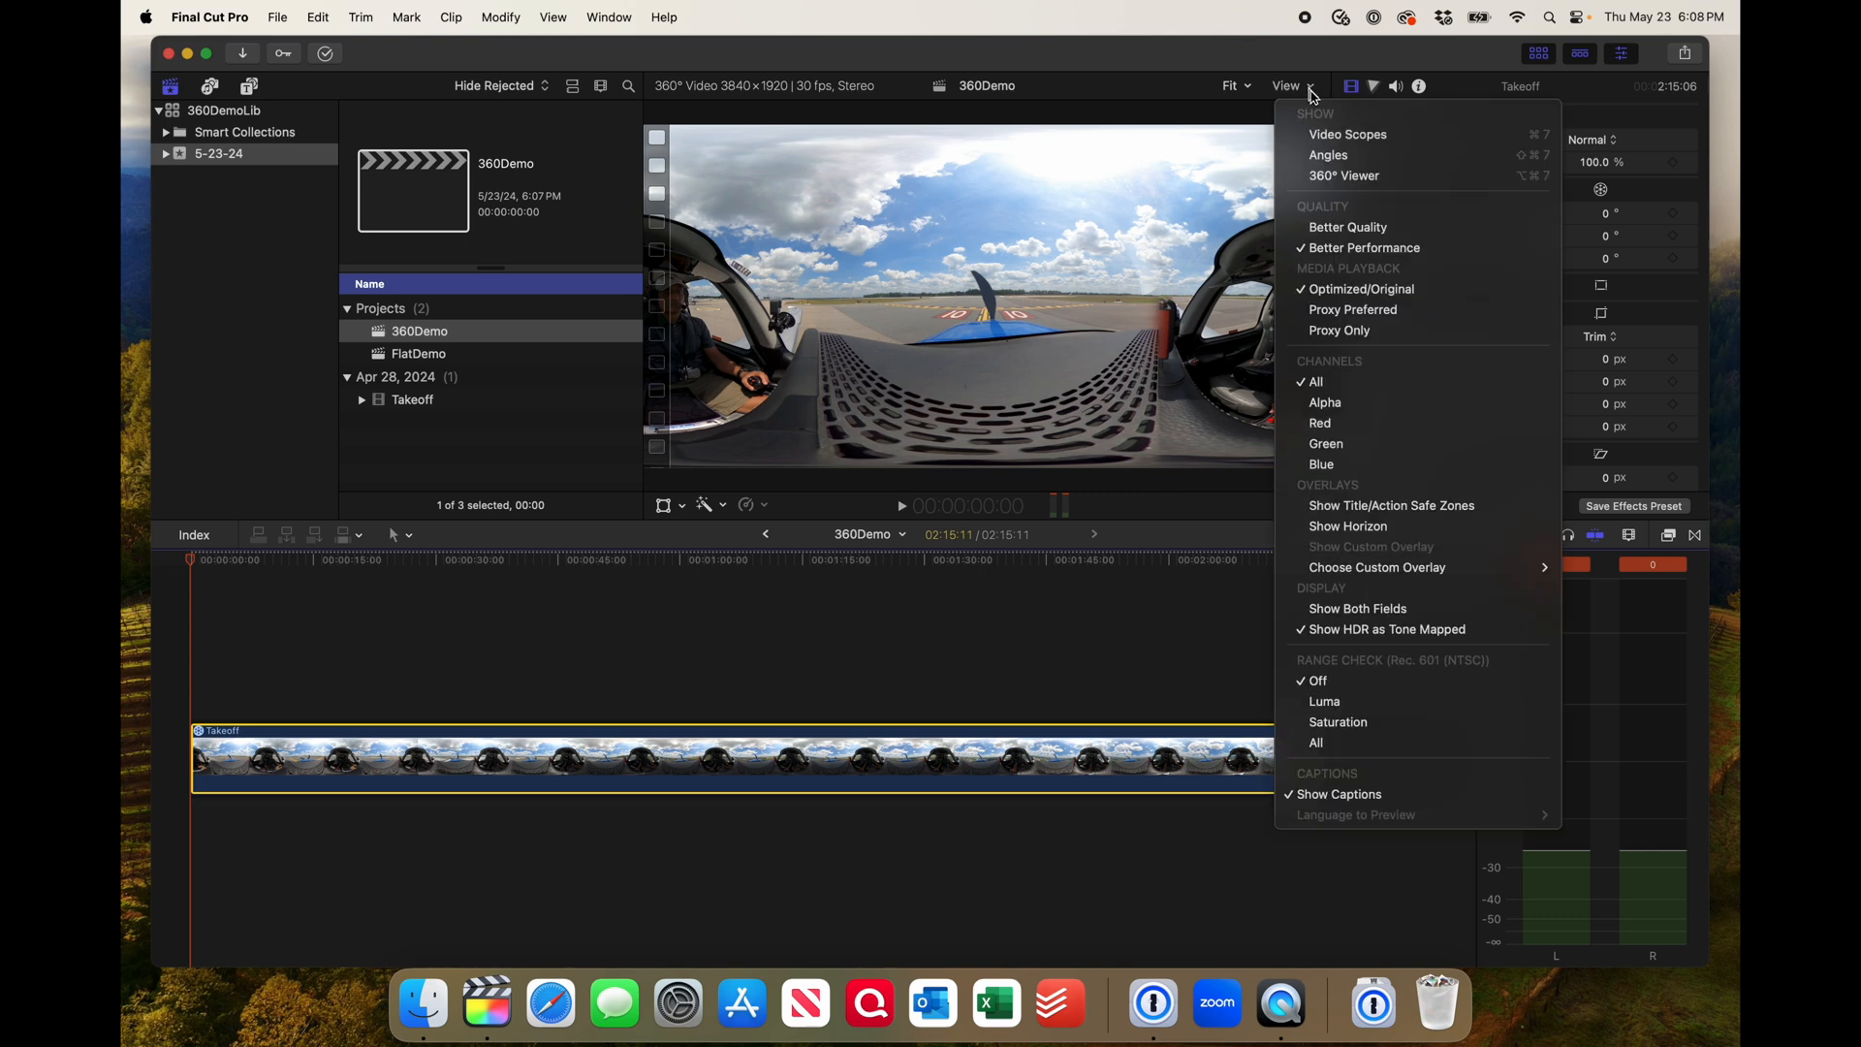
left_click(1324, 177)
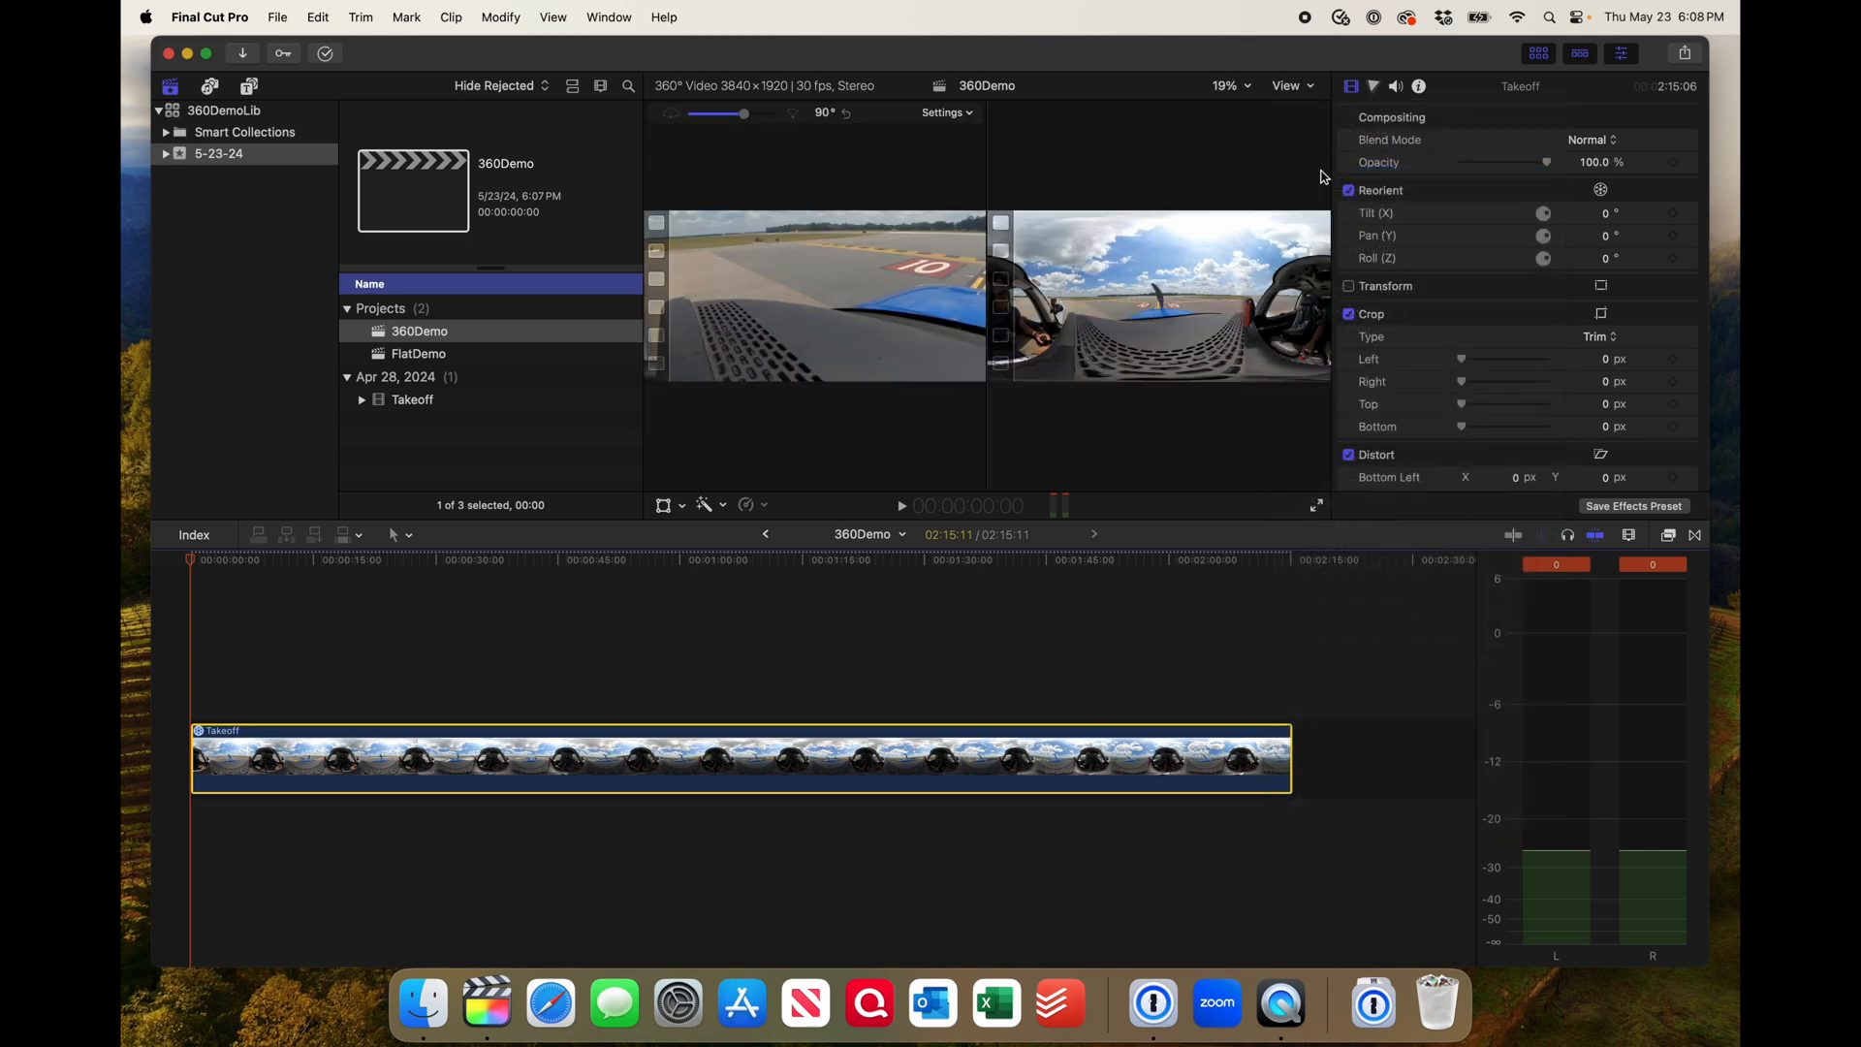
left_click_drag(878, 293, 901, 310)
left_click_drag(745, 312, 866, 293)
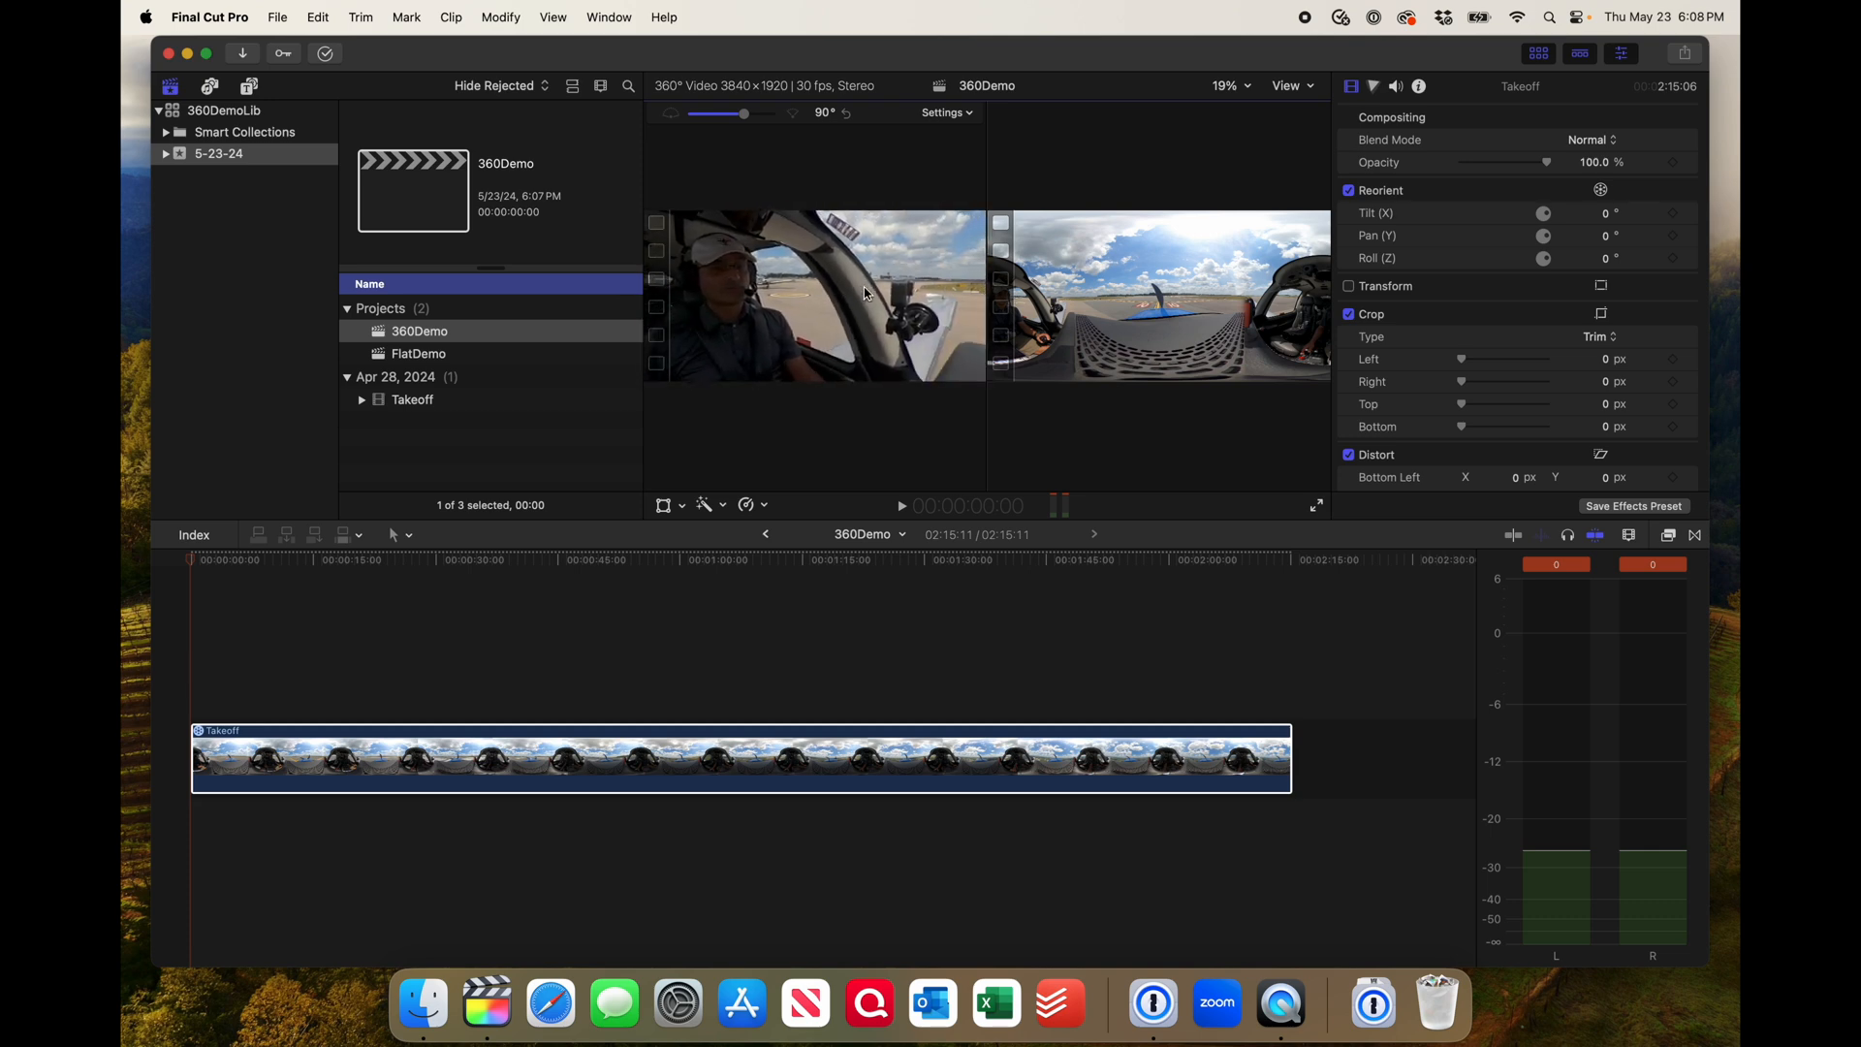
Add a 360° Basic 3D title above the Takeoff clip at about 20 seconds and shift it left of centre in the 360° frame
left_click(249, 87)
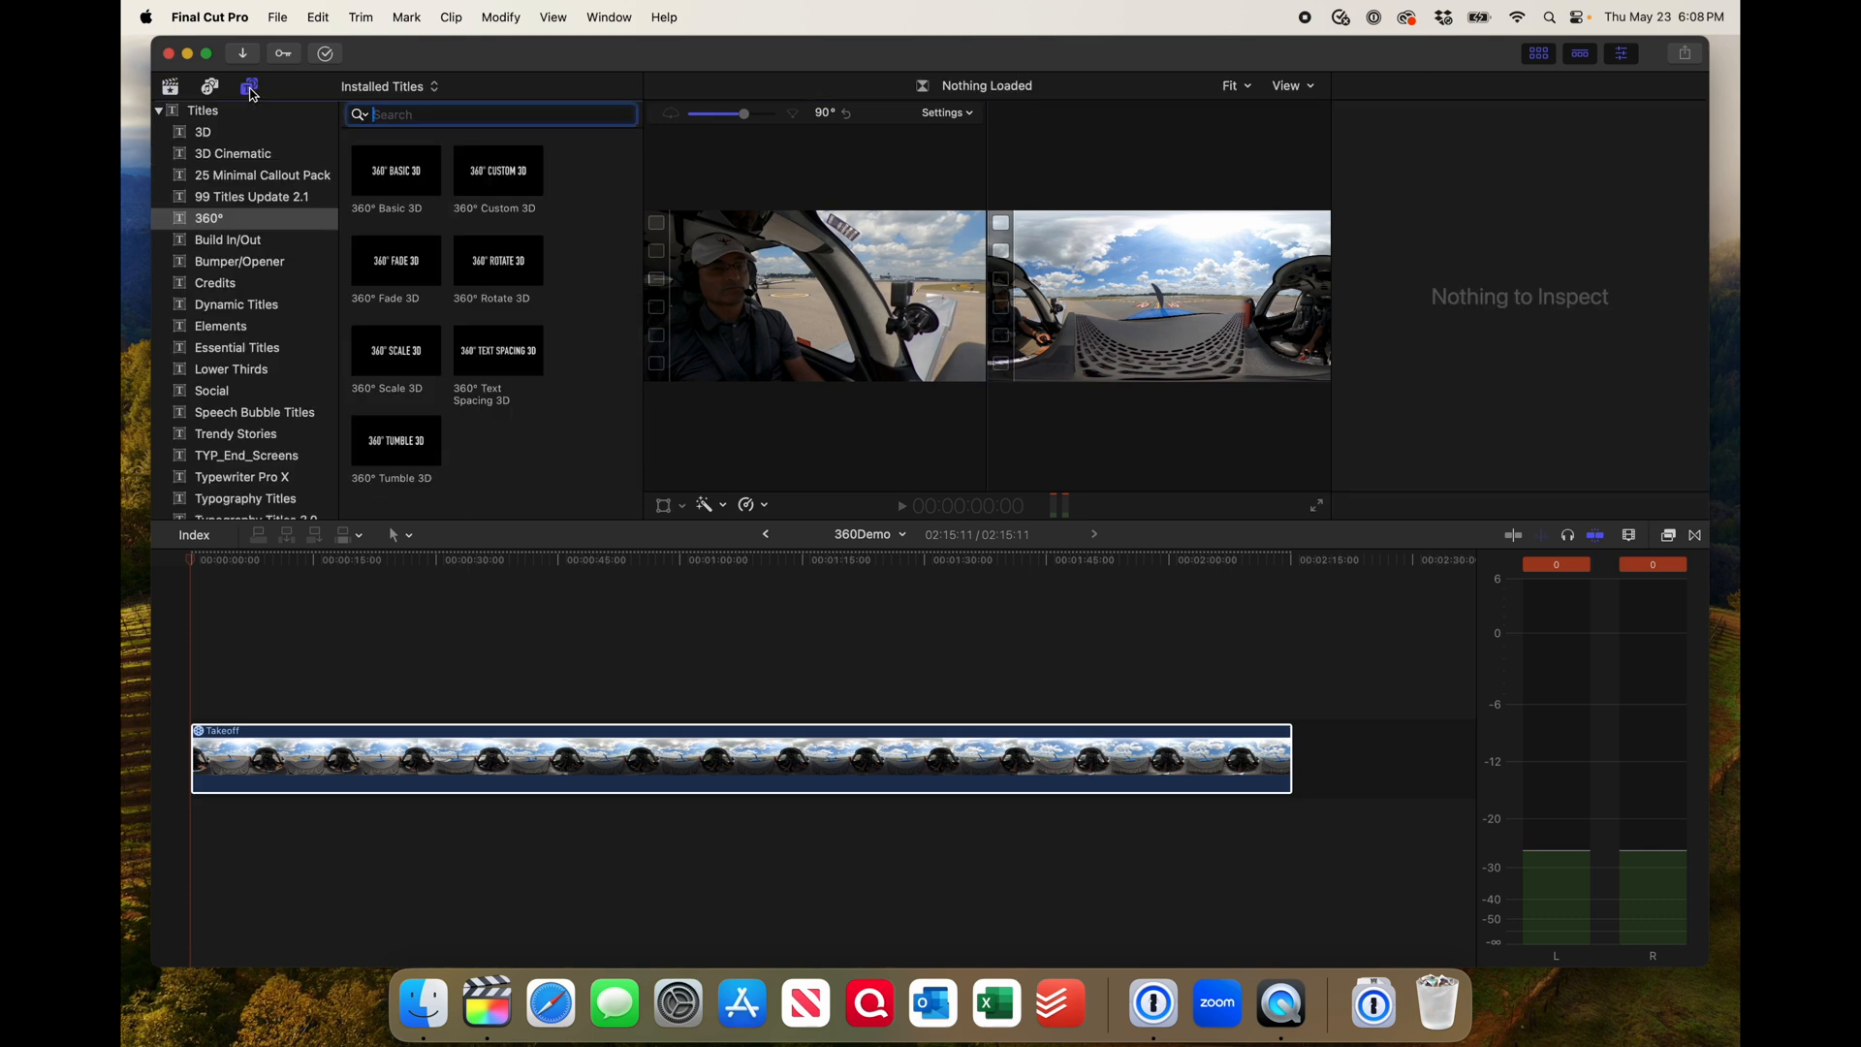
left_click(393, 175)
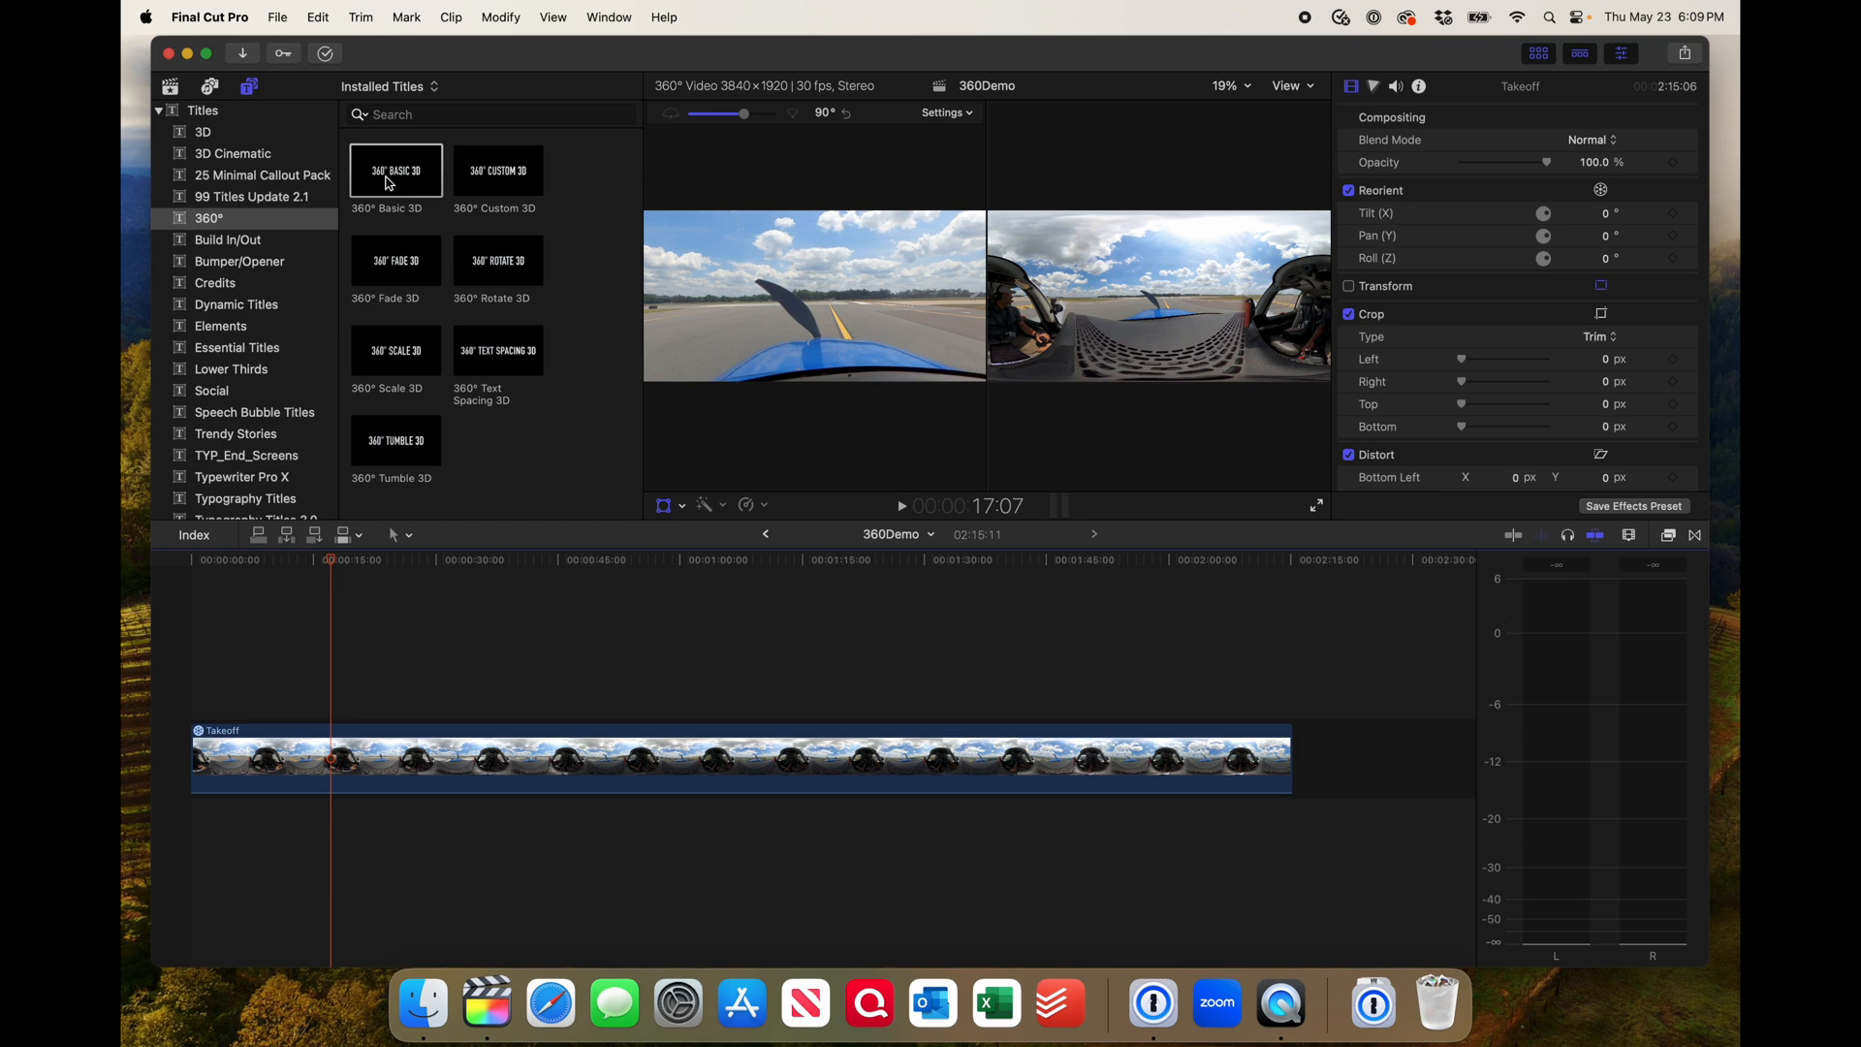
left_click_drag(387, 207, 355, 678)
left_click(366, 676)
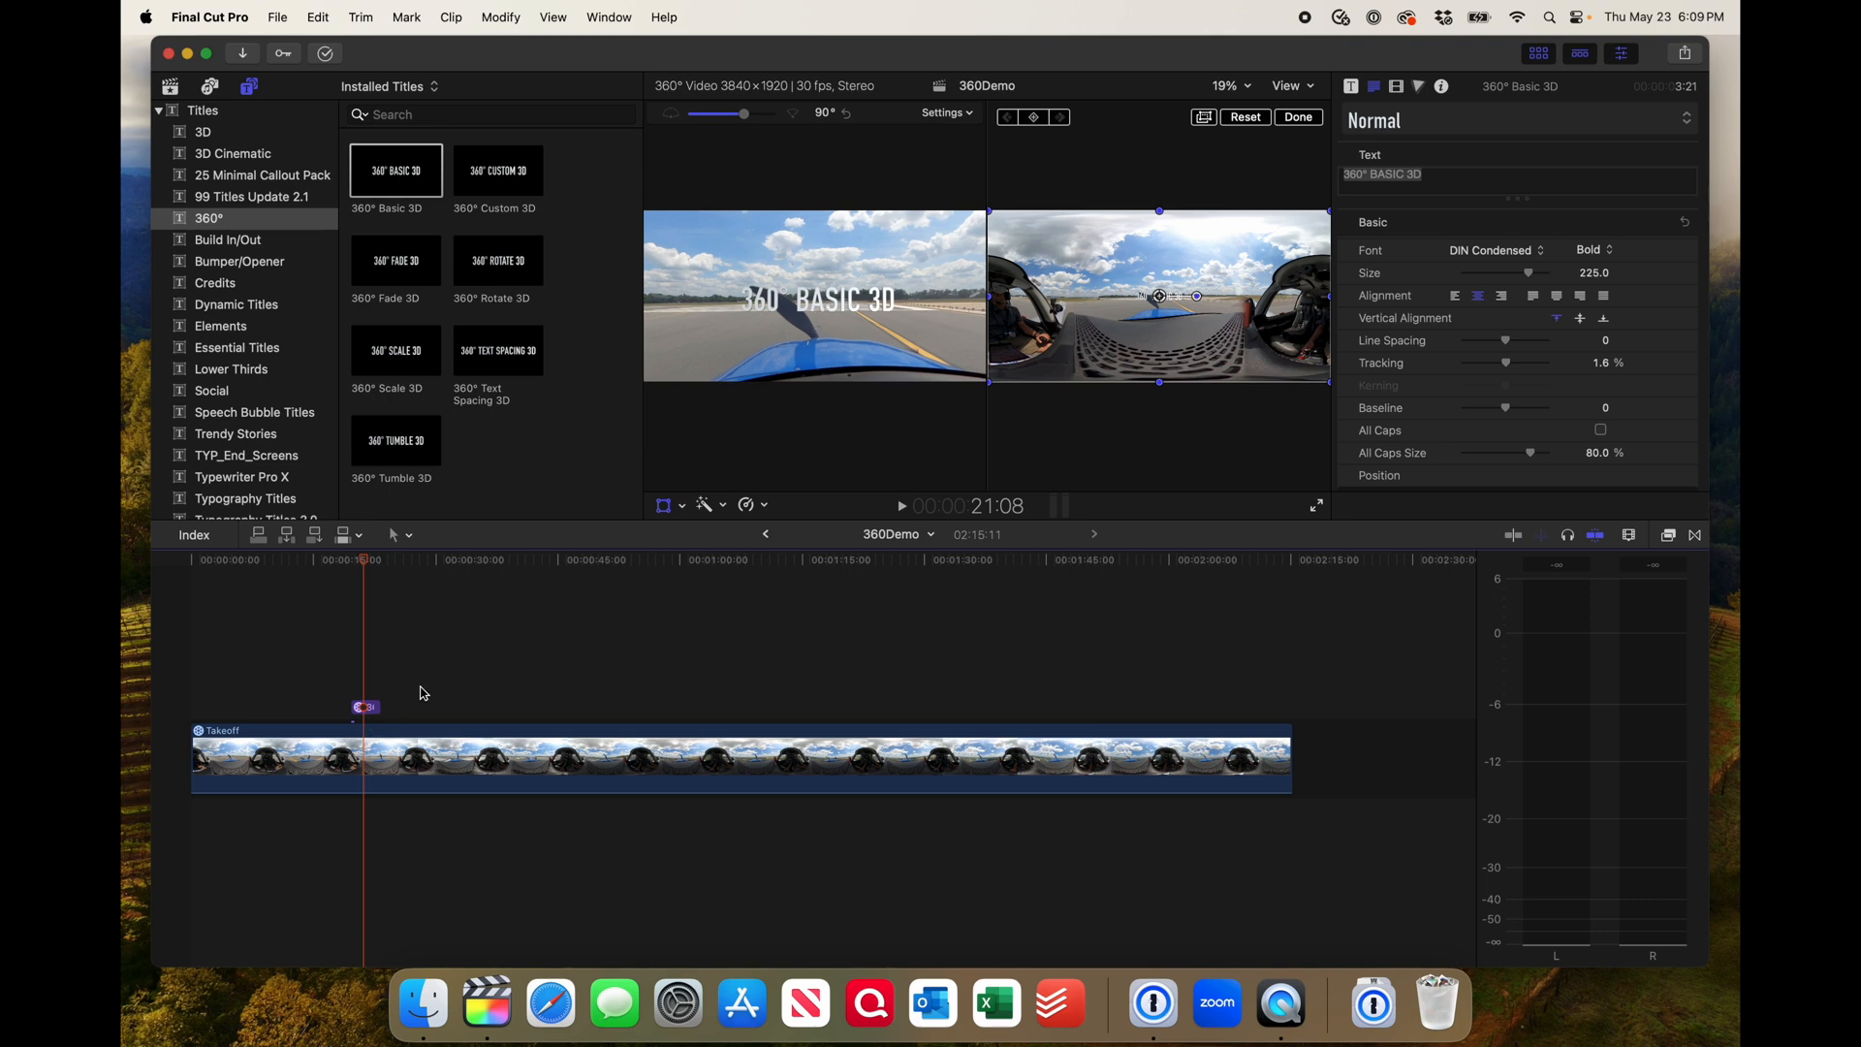
left_click_drag(1160, 298, 1086, 299)
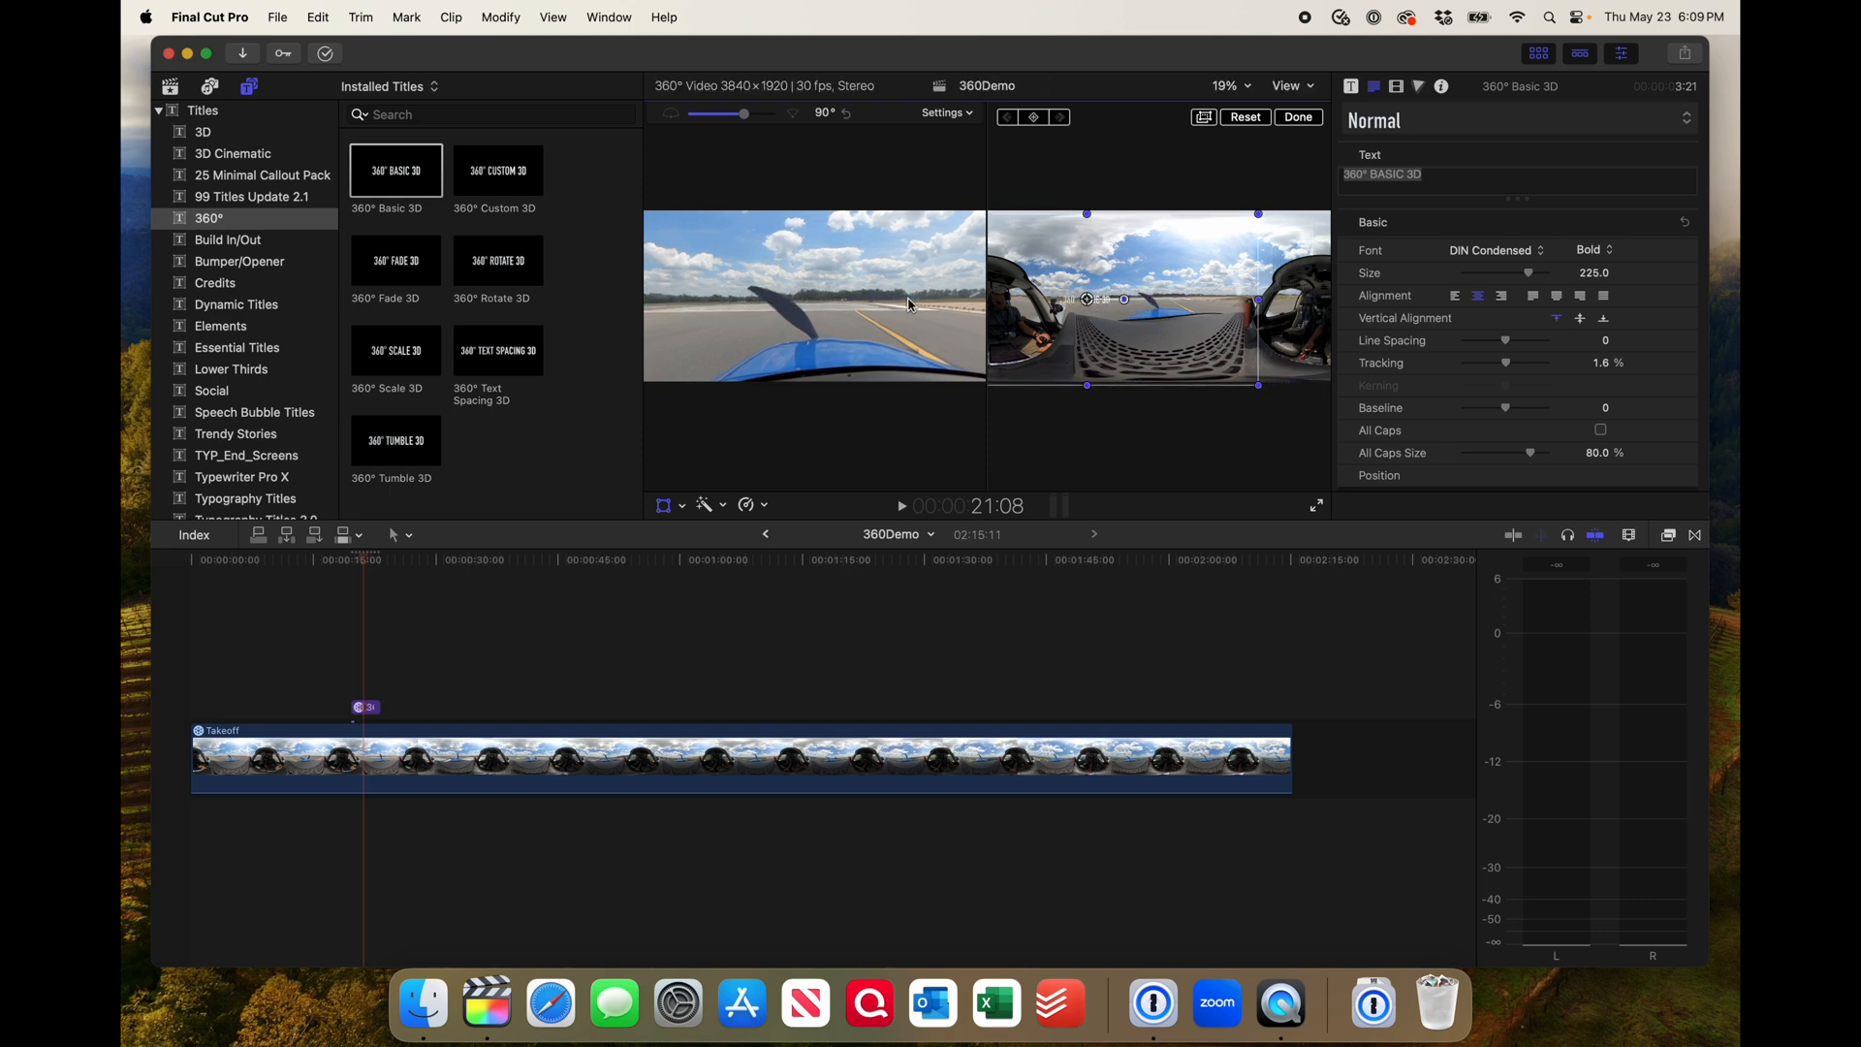
Turn on the Reorient controls for the Takeoff clip and rotate the 360° Viewer toward the shifted title
left_click(362, 772)
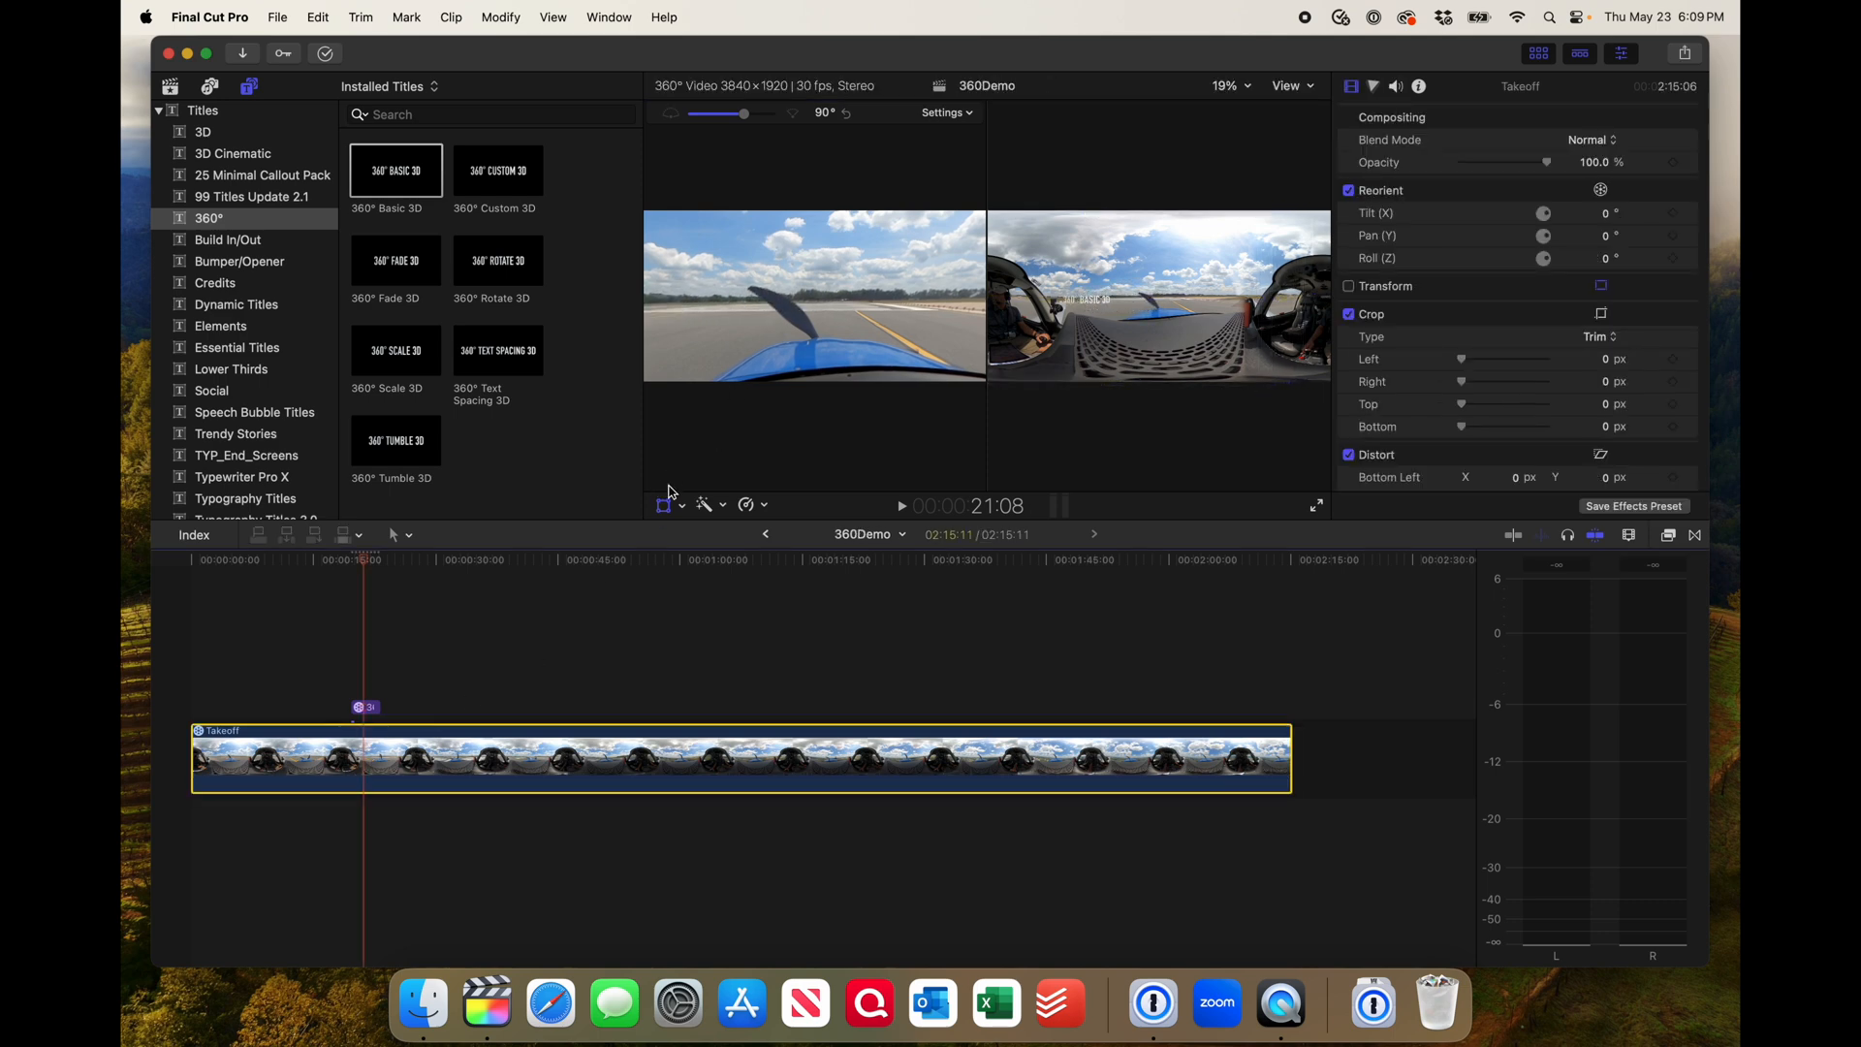
left_click(684, 515)
left_click(732, 529)
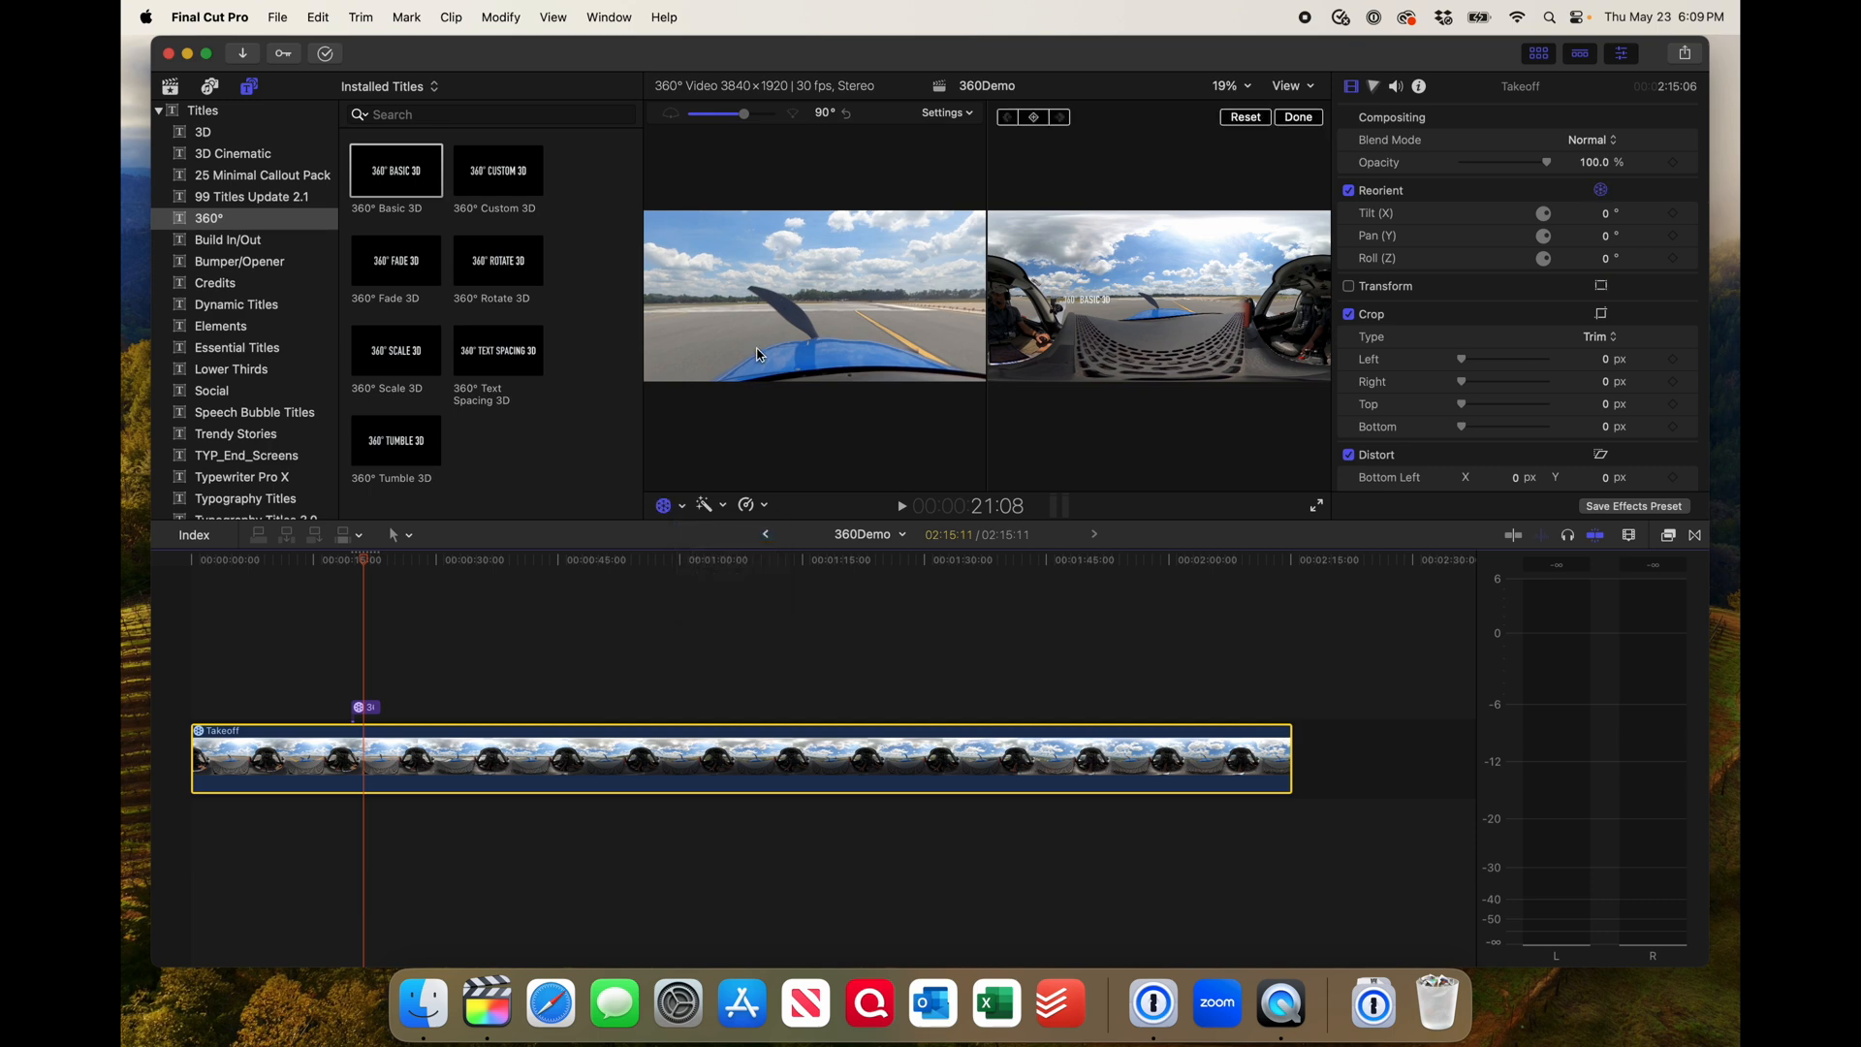
left_click_drag(739, 332, 810, 325)
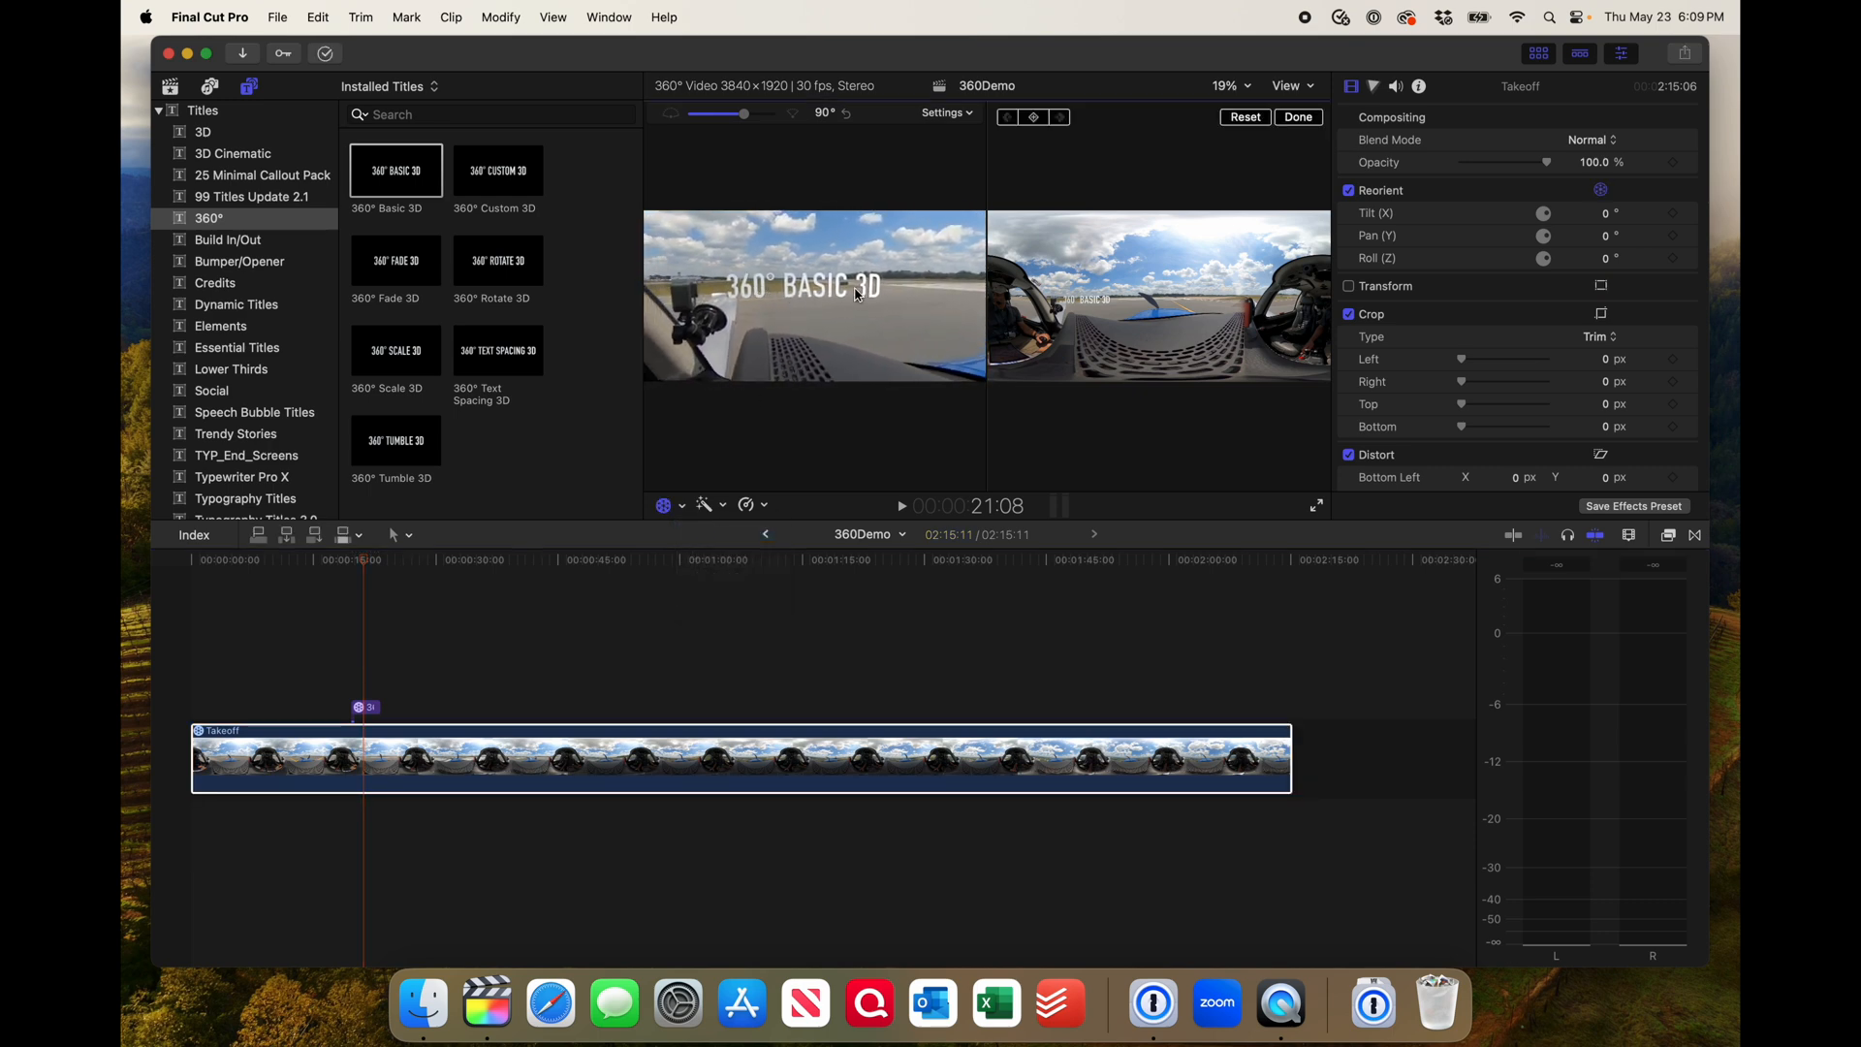